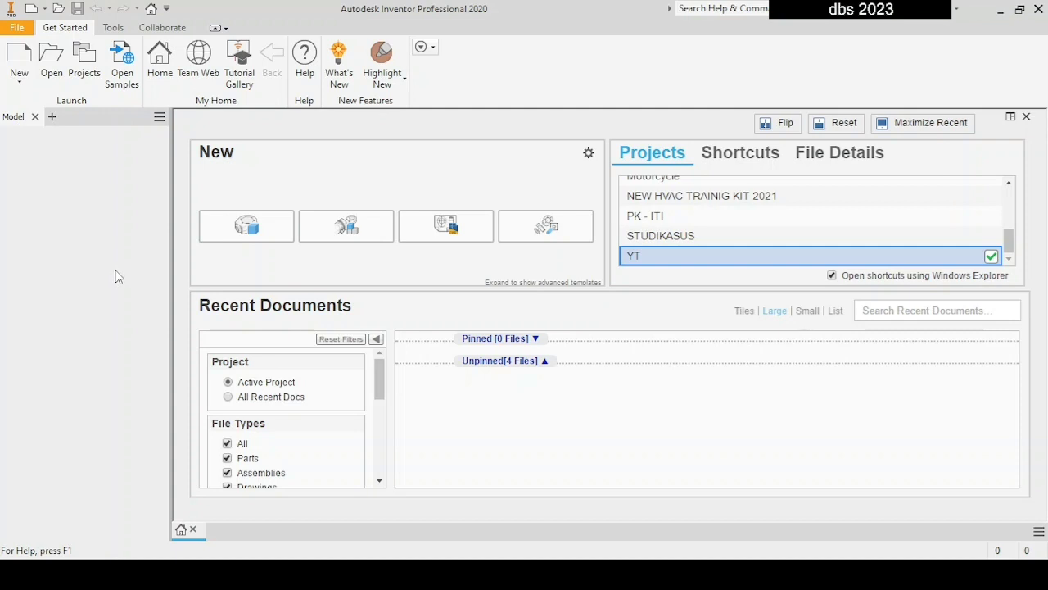
Create a new assembly and save it in the Inventor workspace folder as MEJA.
click(346, 228)
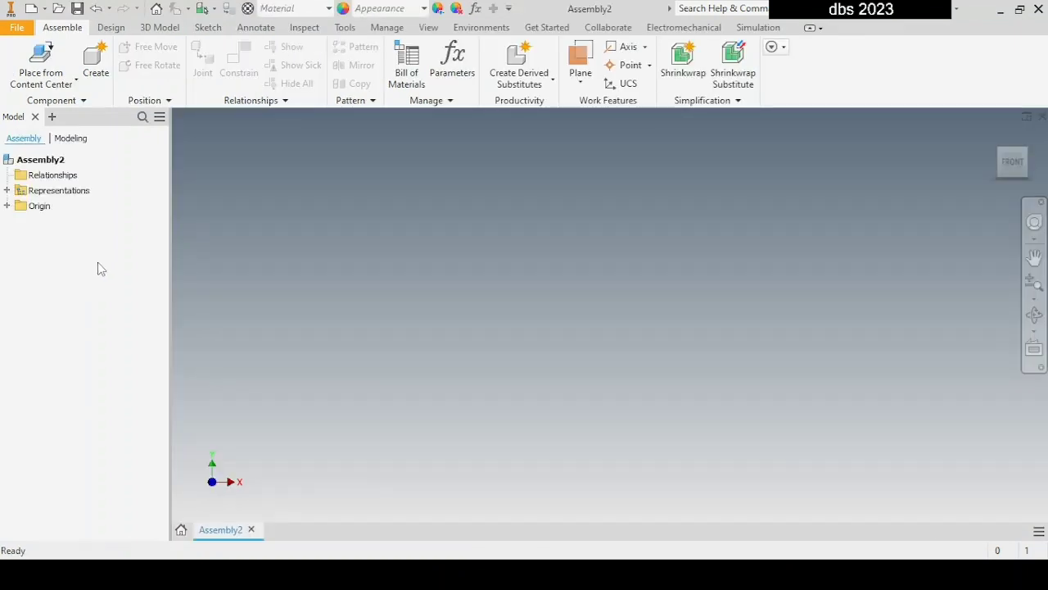
key(ctrl+s)
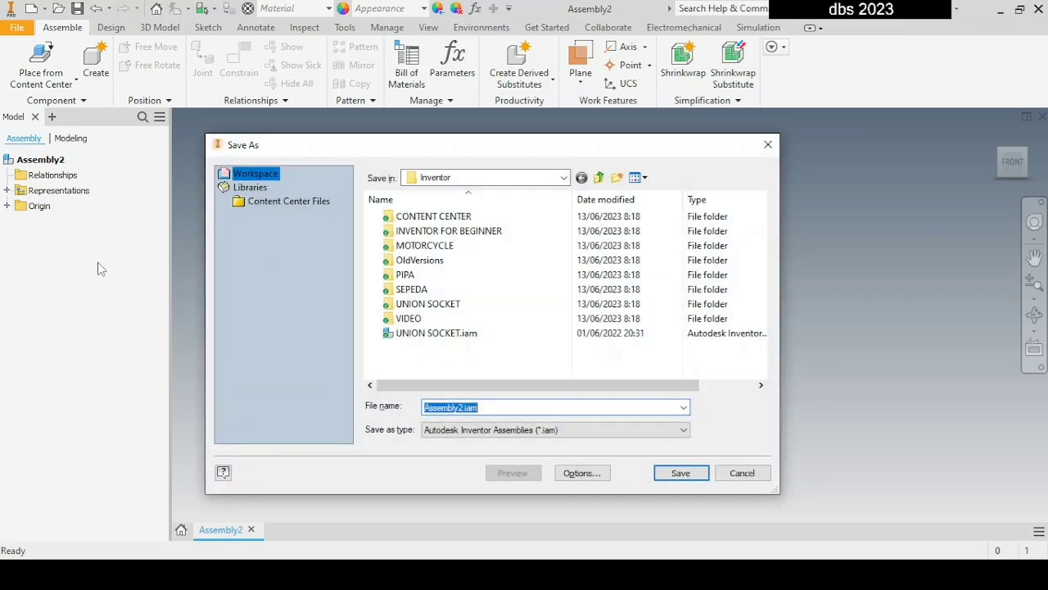
text(MEJA)
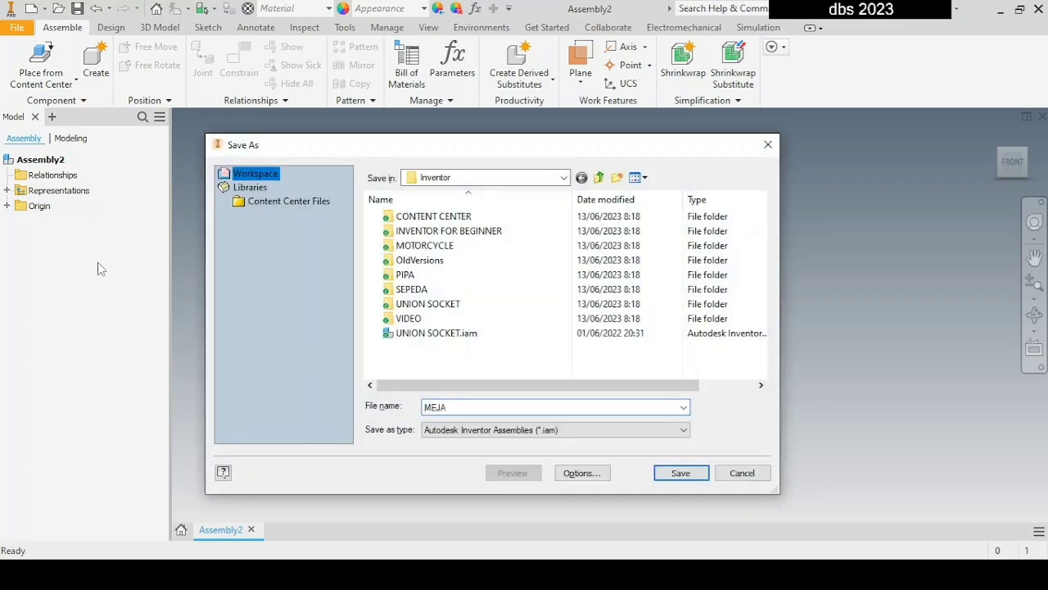
key(Return)
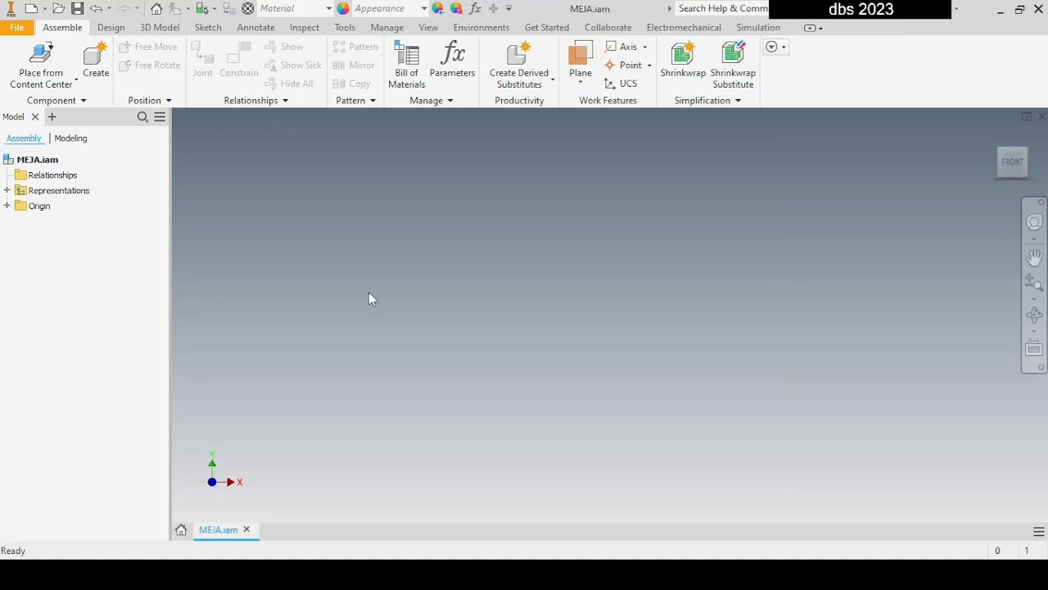
Create an in-place component named BASE REFERENCE with the Reference BOM structure and place it in the assembly.
click(97, 64)
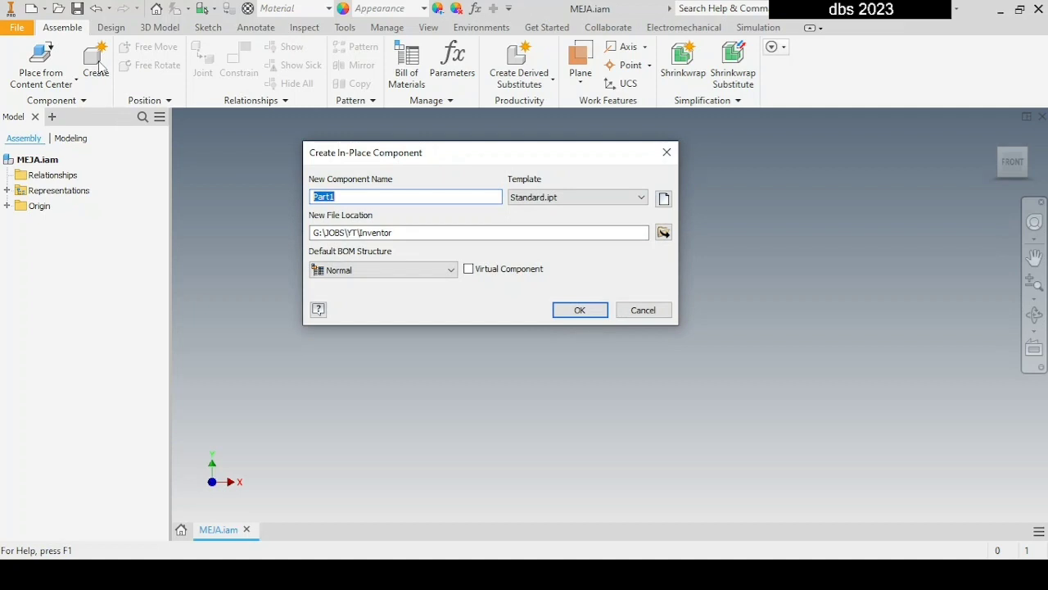
text(BASE REFERENCE)
click(450, 271)
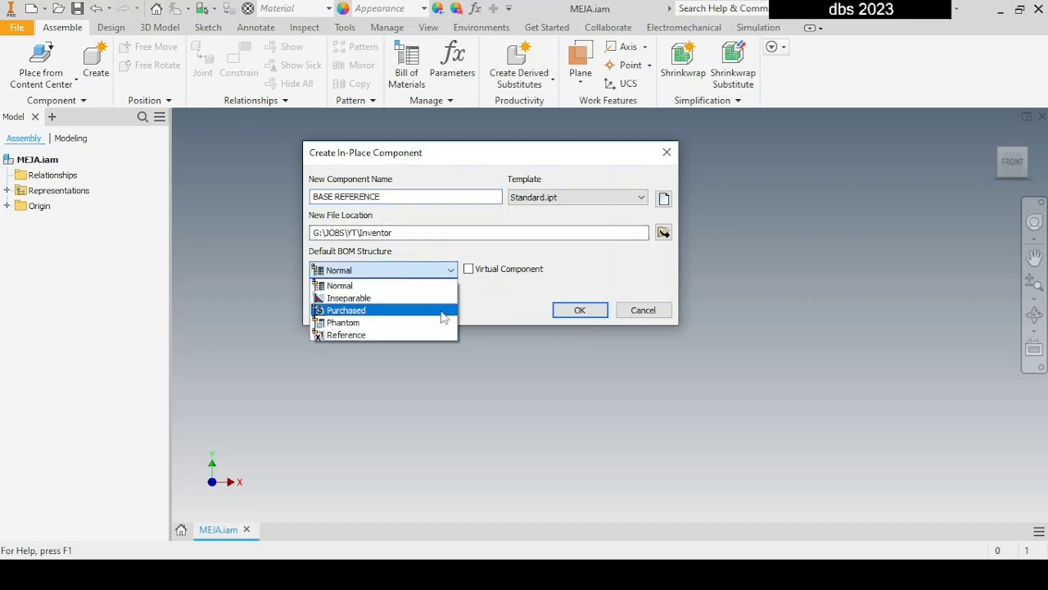
click(442, 335)
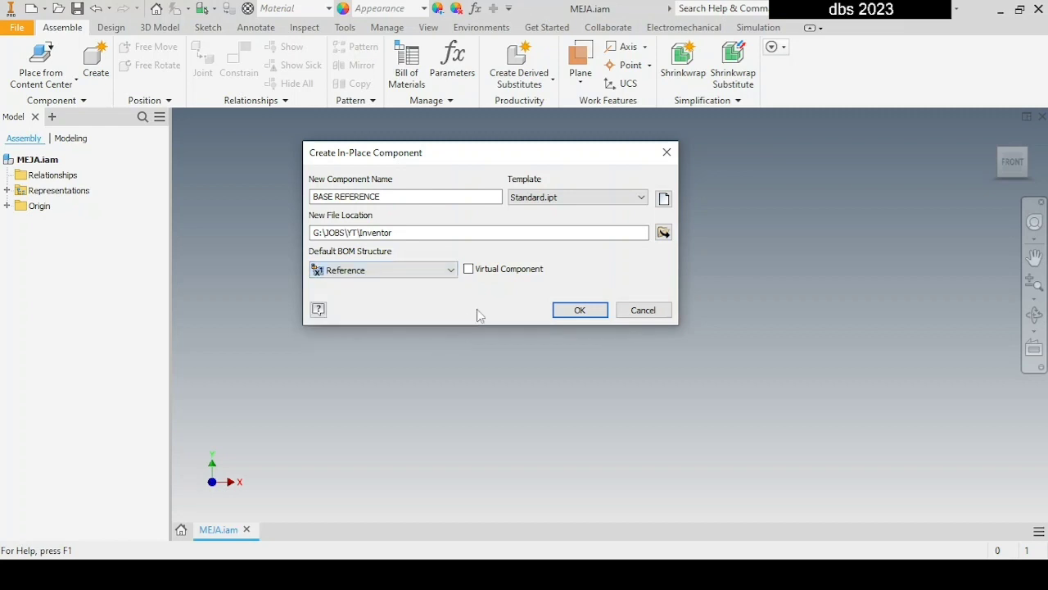
click(580, 310)
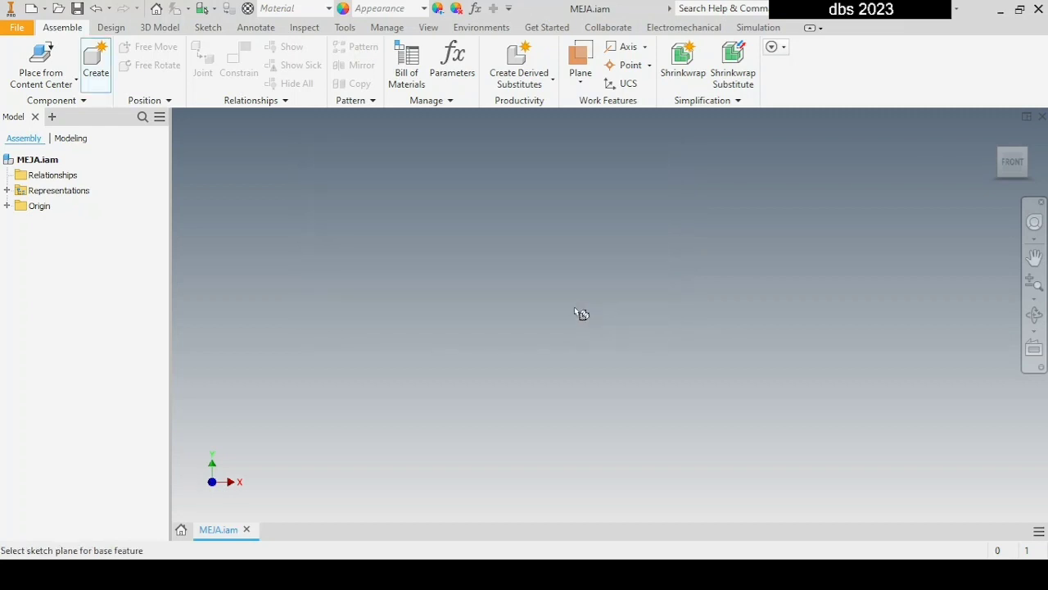
click(572, 309)
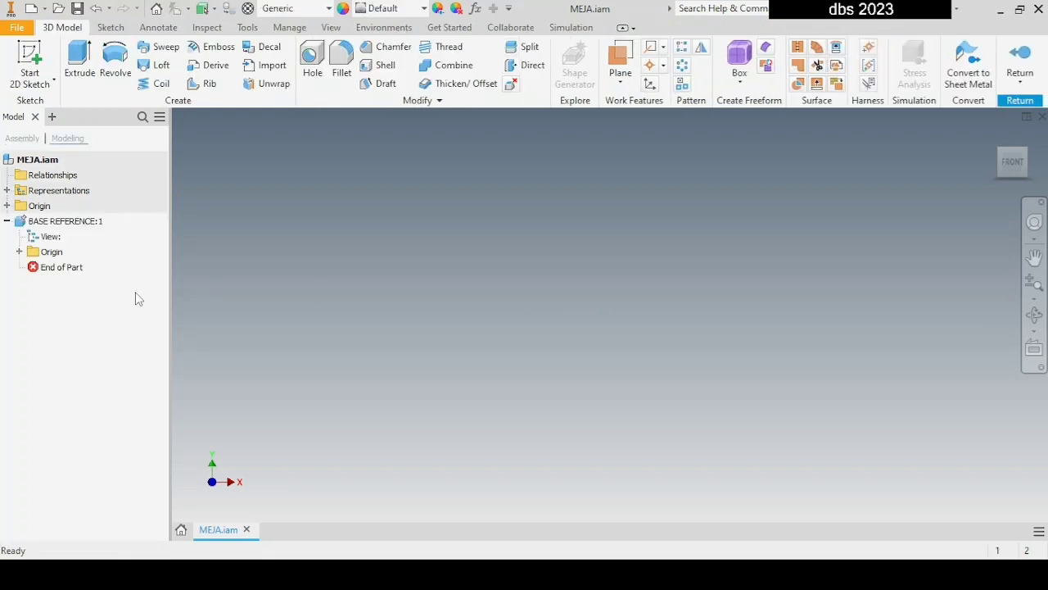
Start a 2D sketch on the horizontal XZ origin plane of BASE REFERENCE, seen from the top.
click(29, 61)
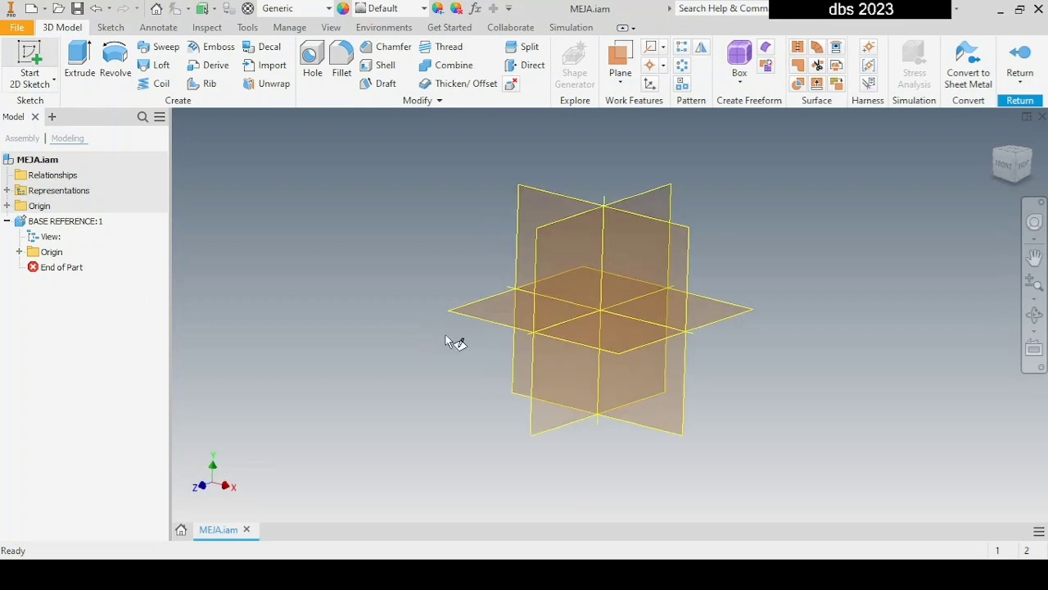
click(484, 317)
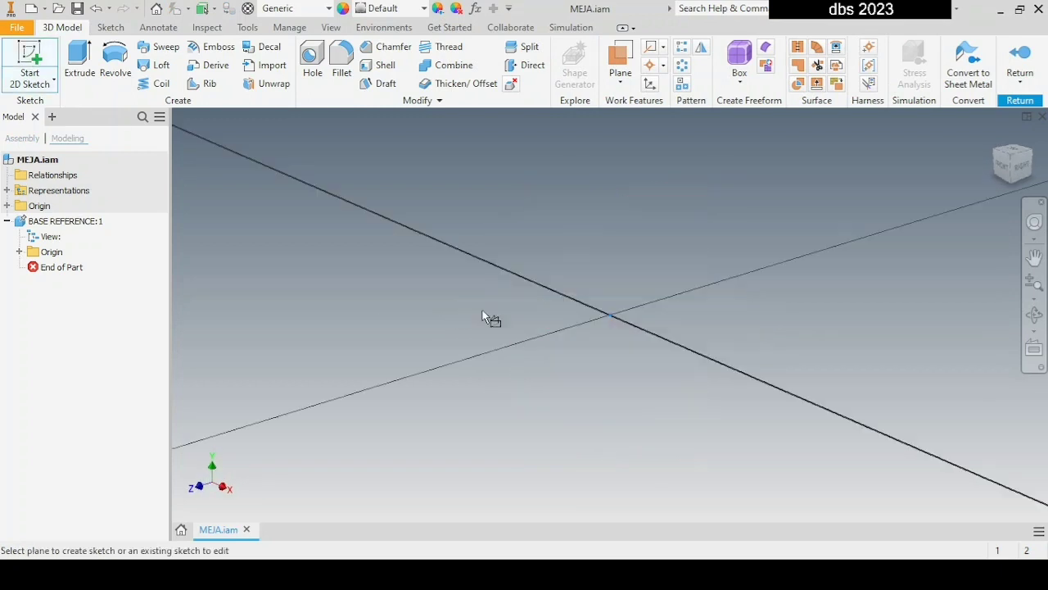
click(1014, 162)
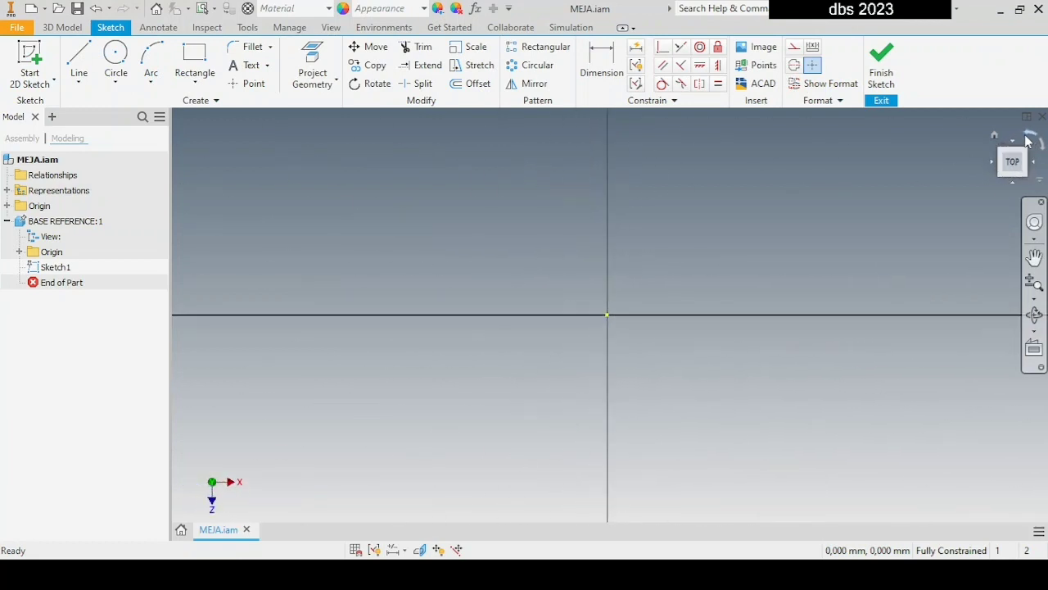
Sketch a two-point center rectangle at the origin, 120 mm wide and 80 mm high.
click(205, 82)
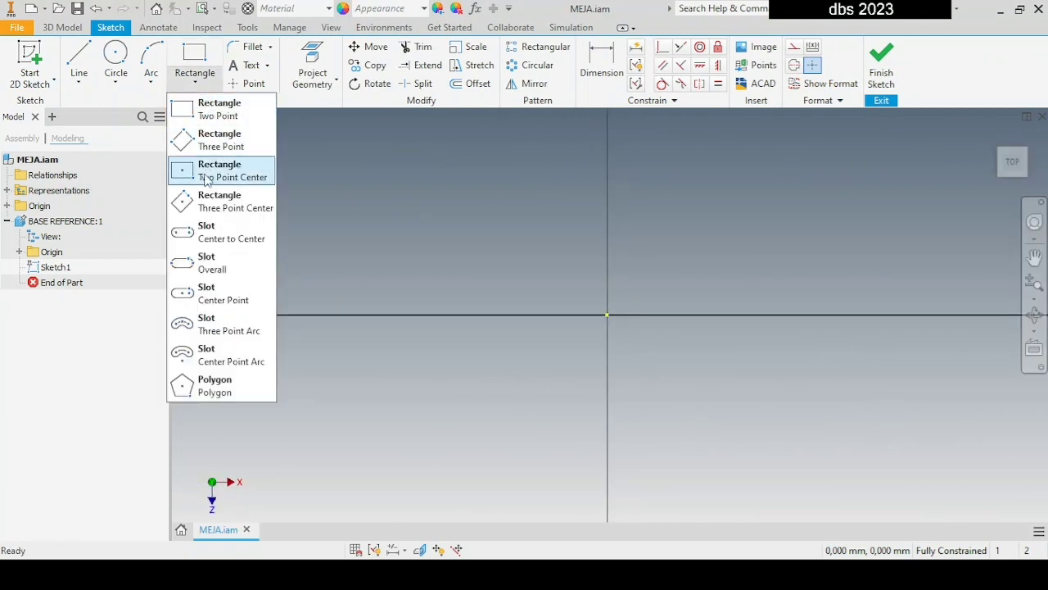
click(206, 173)
click(607, 315)
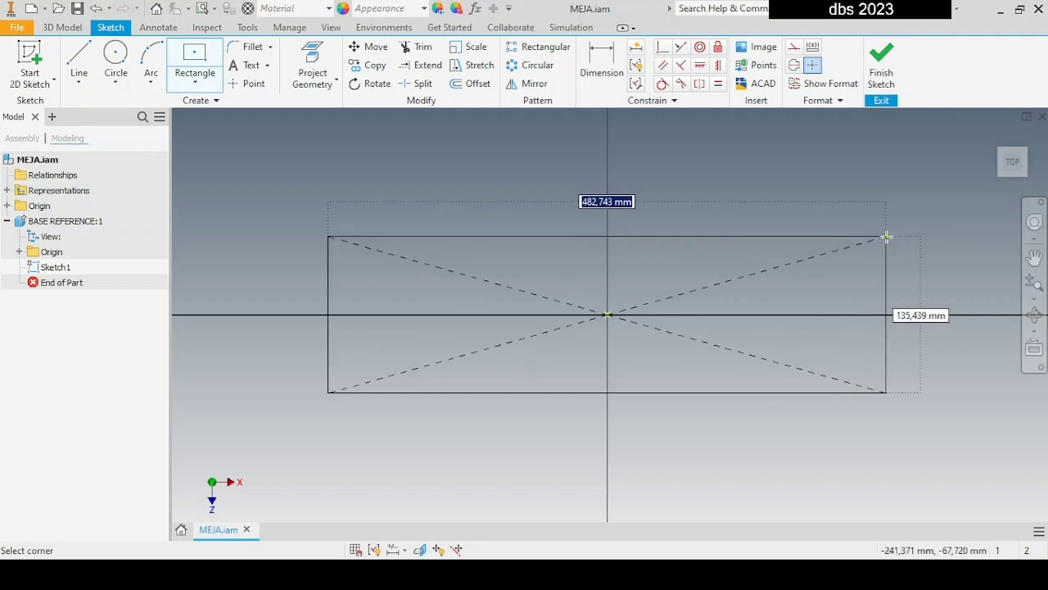
text(120)
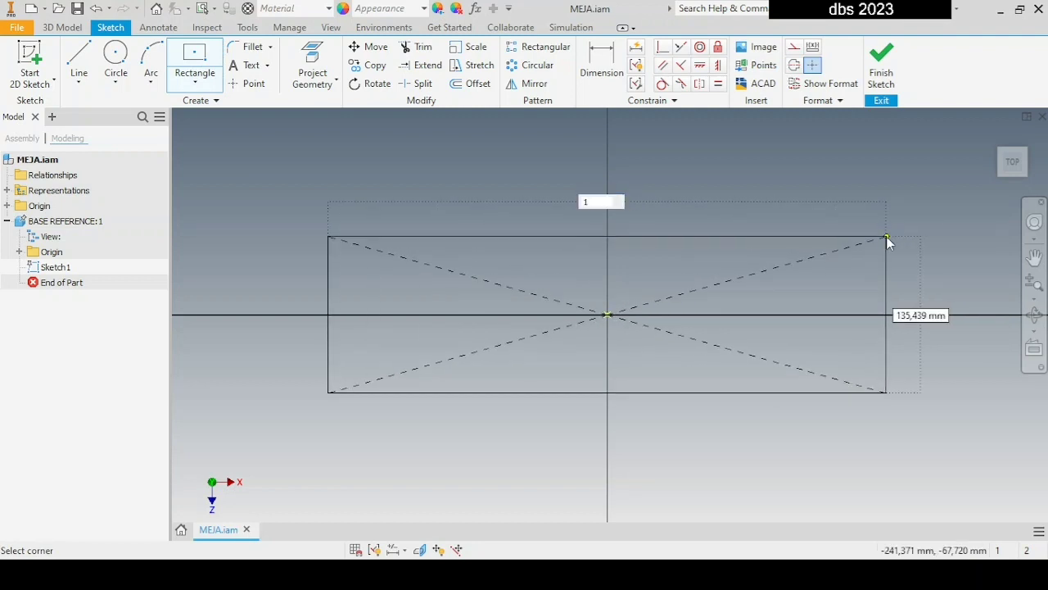
key(Tab)
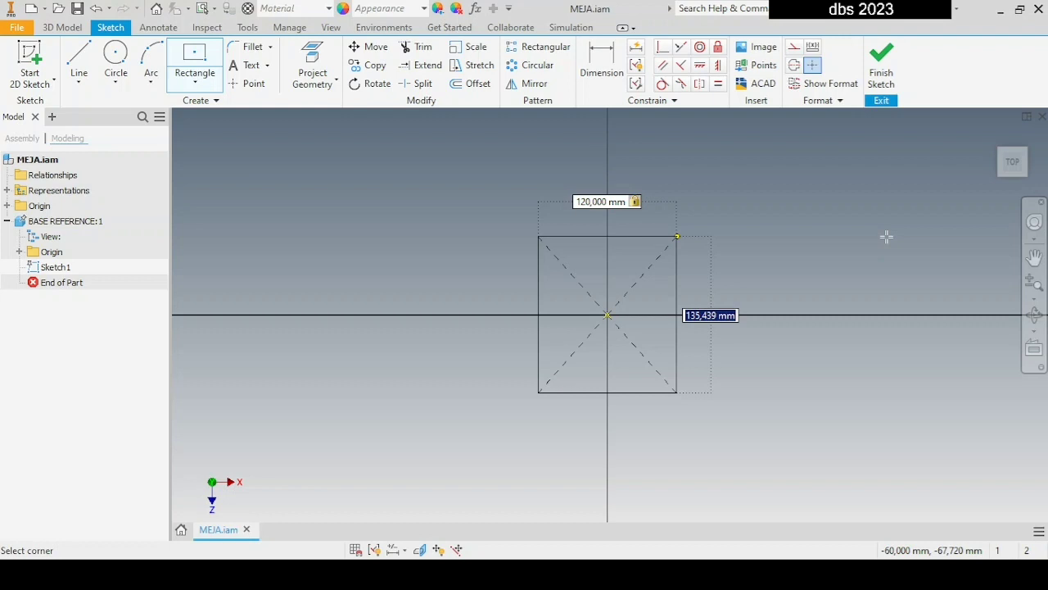
text(80)
key(Return)
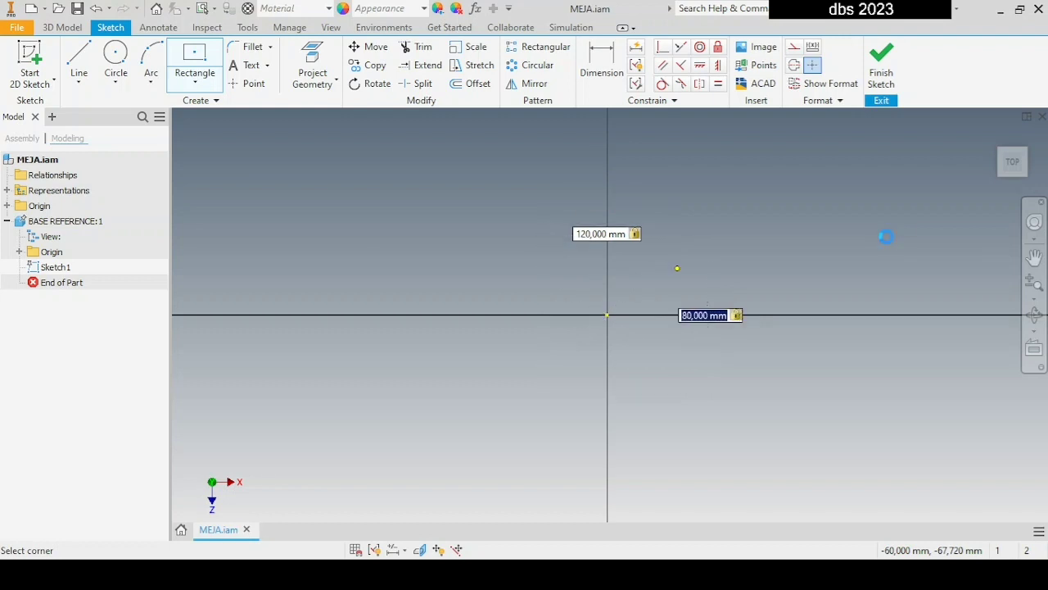
key(Escape)
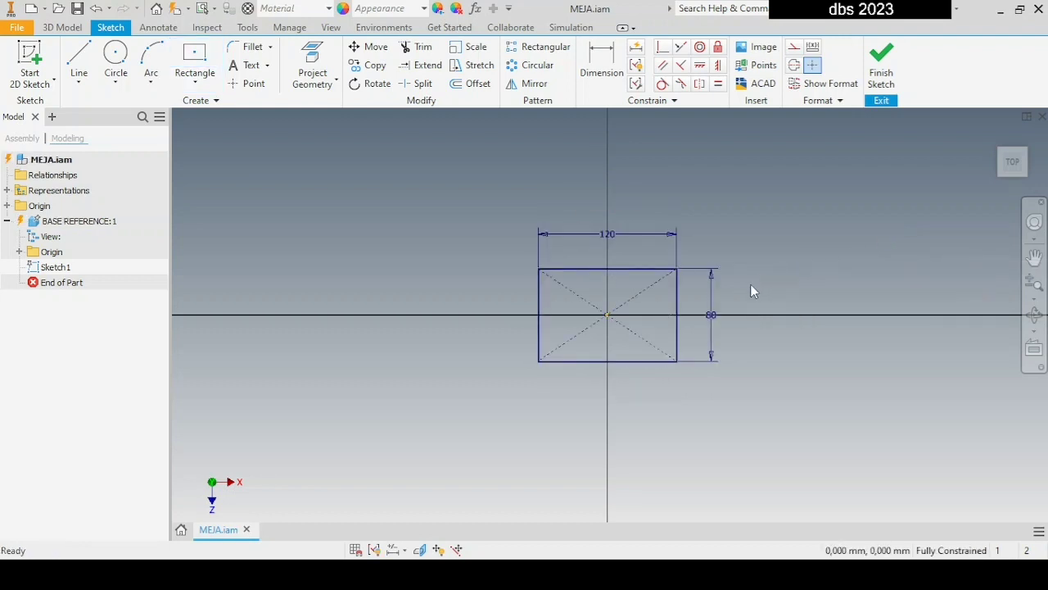
Set the rectangle's horizontal dimension to 120 cm.
double_click(611, 233)
click(590, 293)
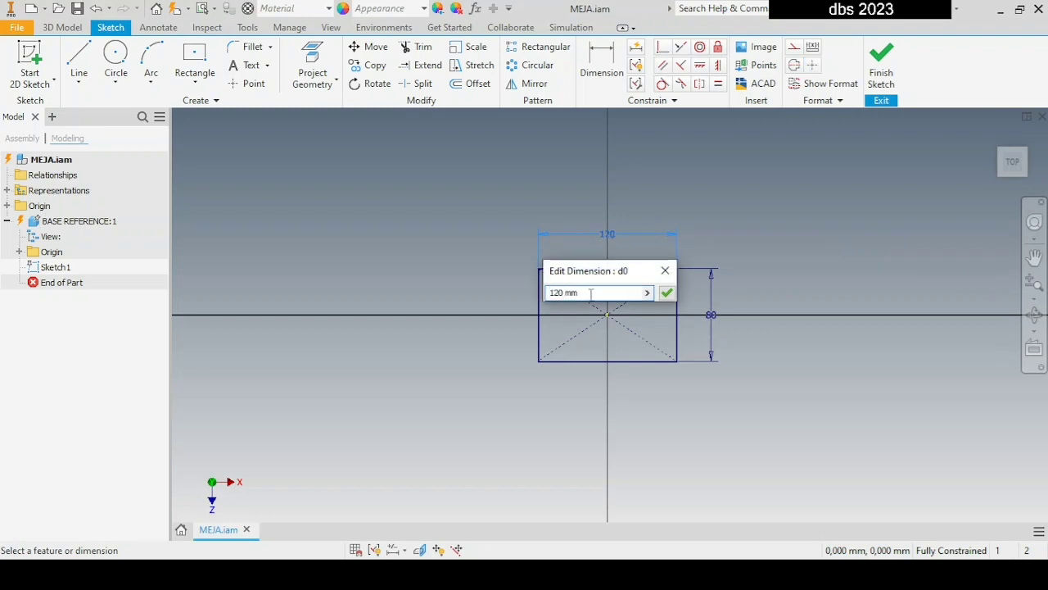
mouse_move(578, 293)
mouse_down()
mouse_move(551, 292)
mouse_move(568, 292)
mouse_up()
text(C)
key(Caps_Lock)
key(BackSpace)
text(cm)
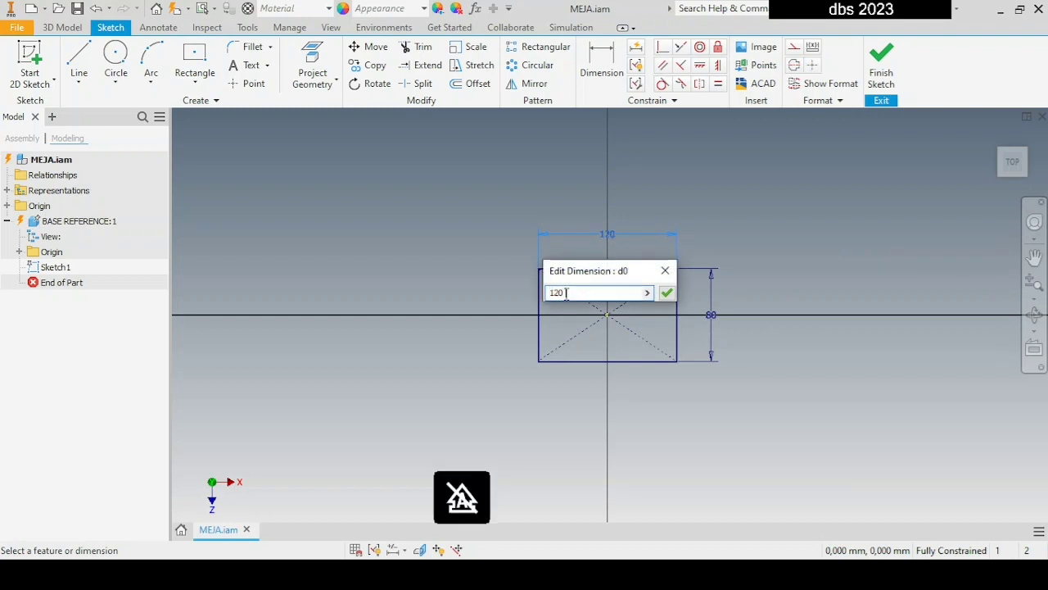
key(Return)
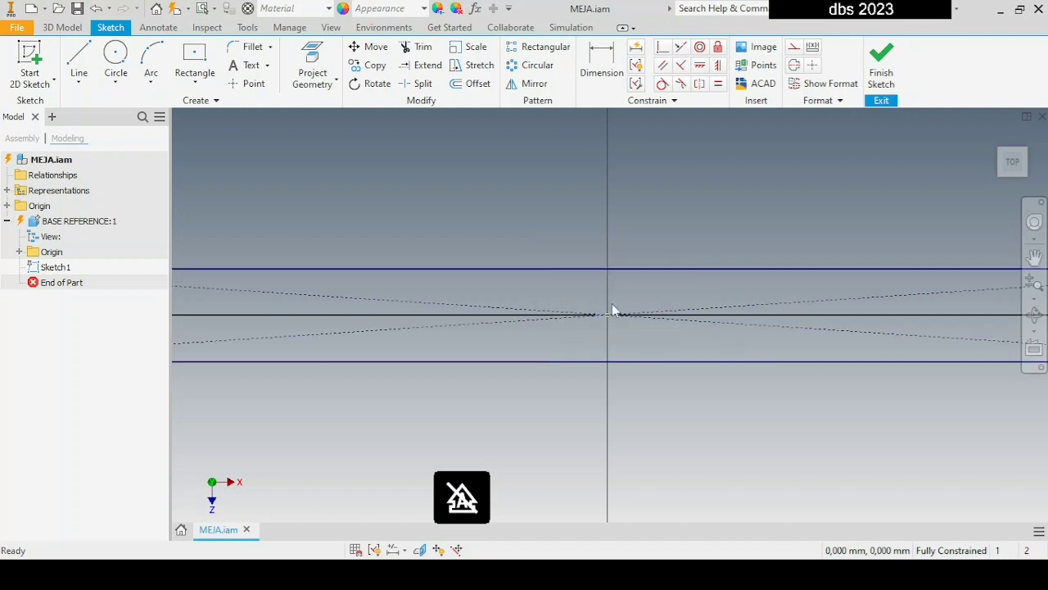
Set the rectangle's vertical dimension to 80 cm.
scroll(685, 312, down, 5)
double_click(819, 312)
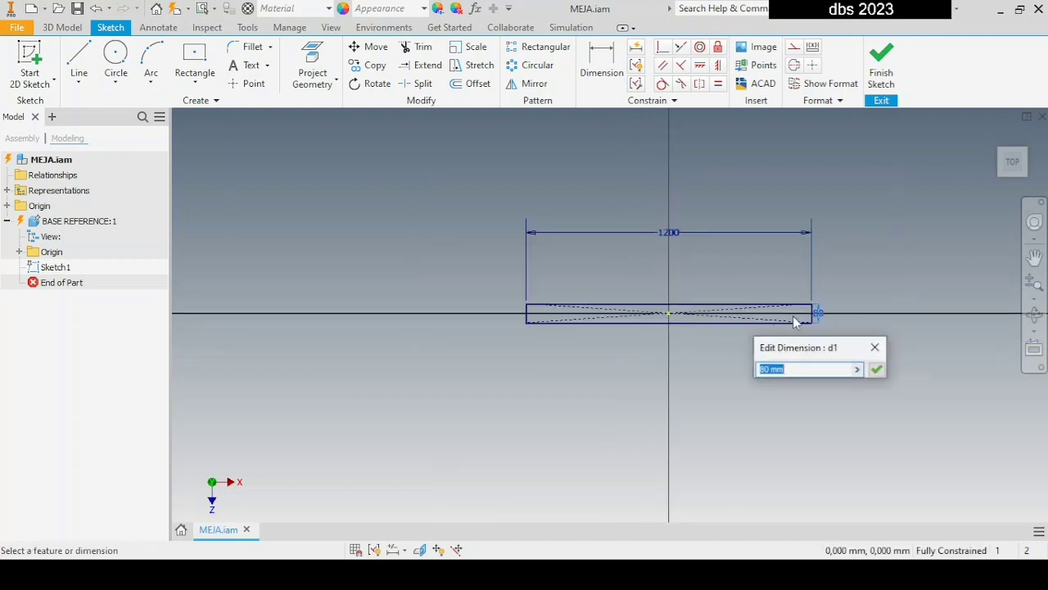
double_click(800, 368)
text(c)
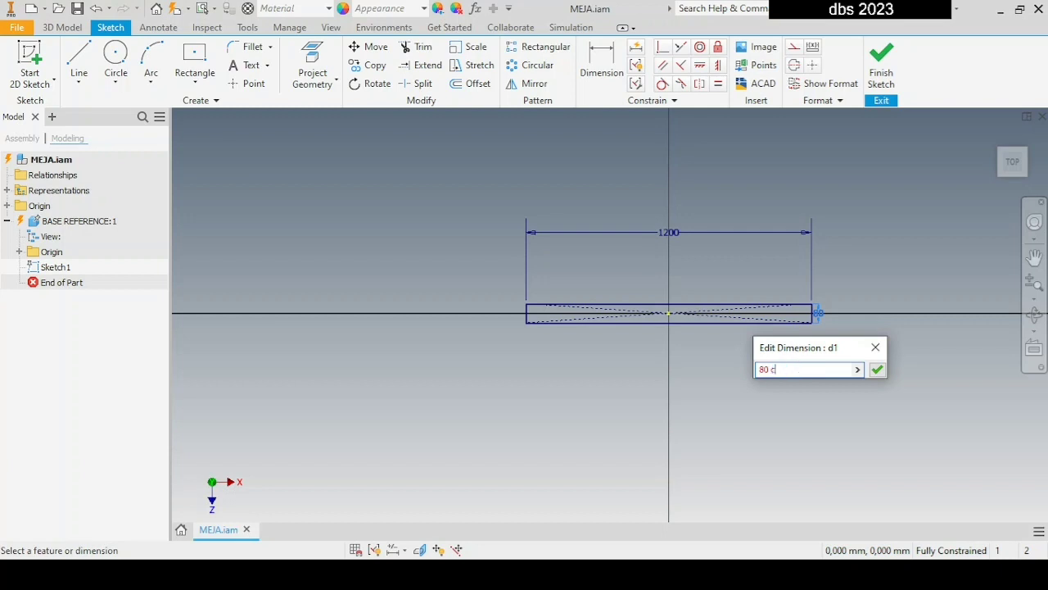
text(m)
key(Return)
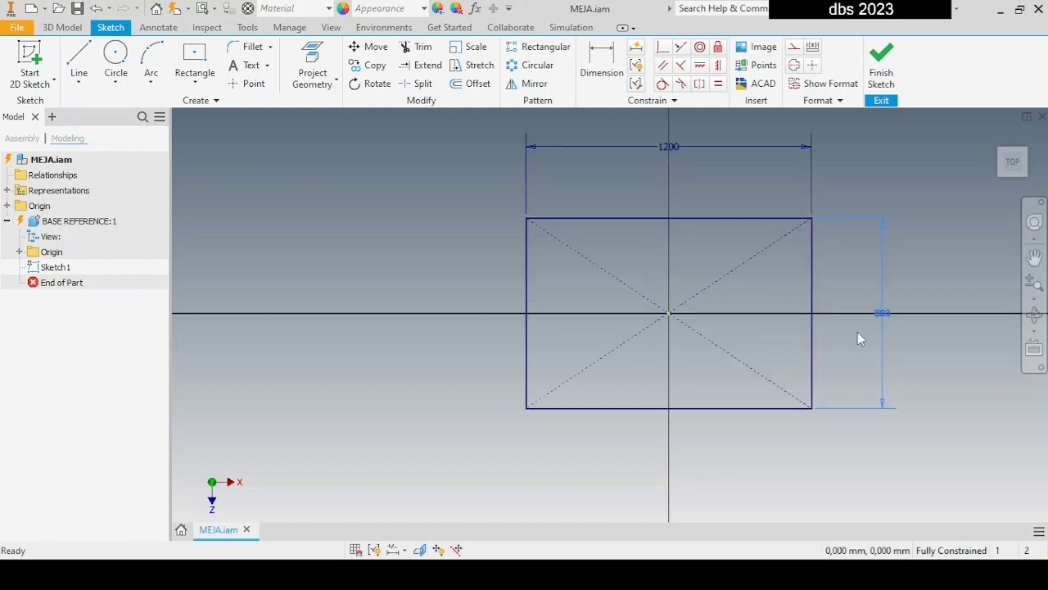
Extrude the rectangle upward by 70 cm into a solid block.
middle_drag(858, 332, 755, 371)
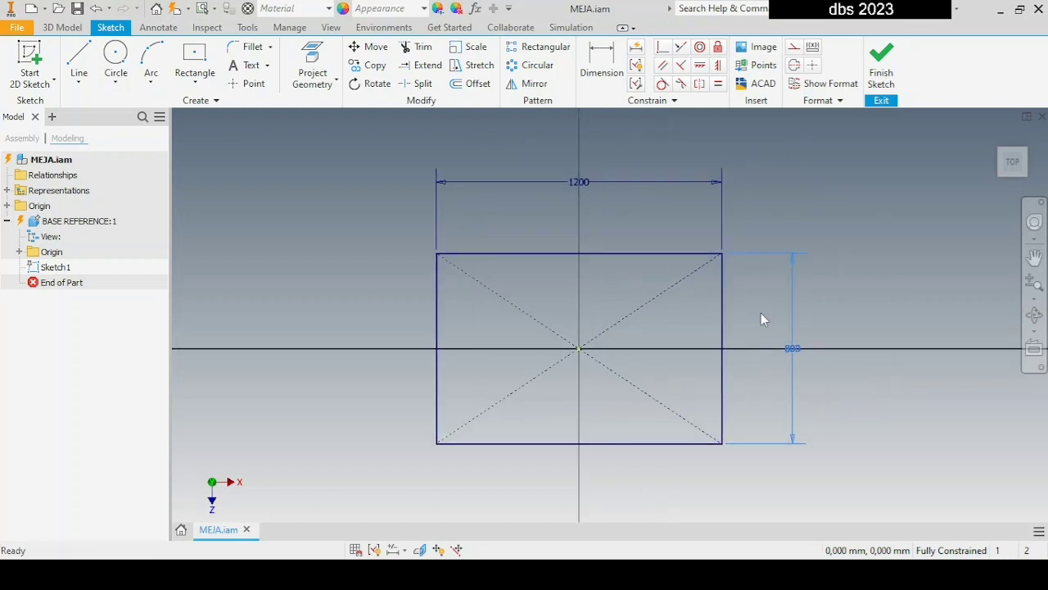
key(F6)
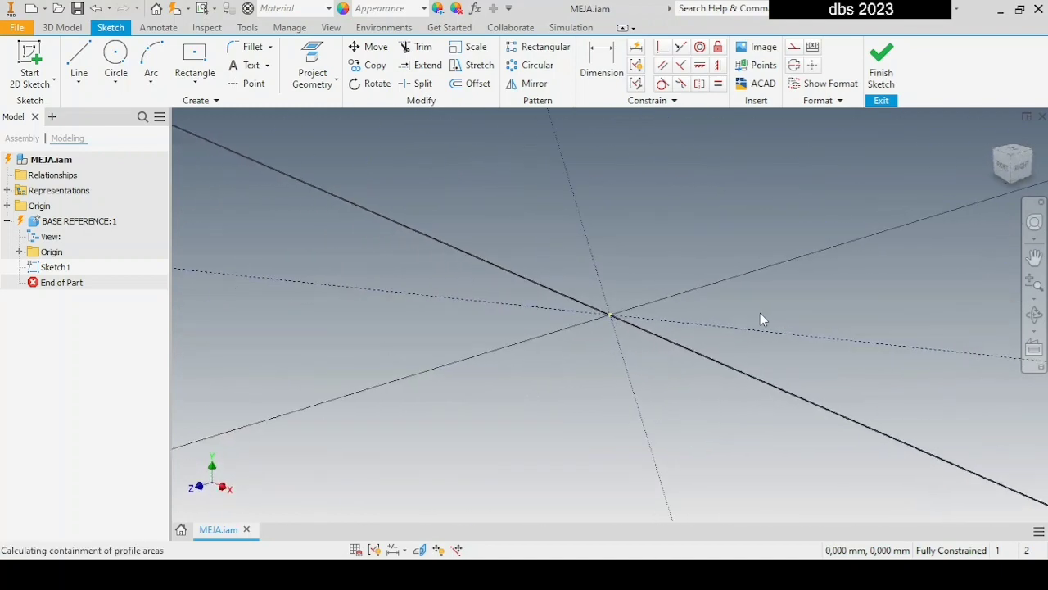
key(e)
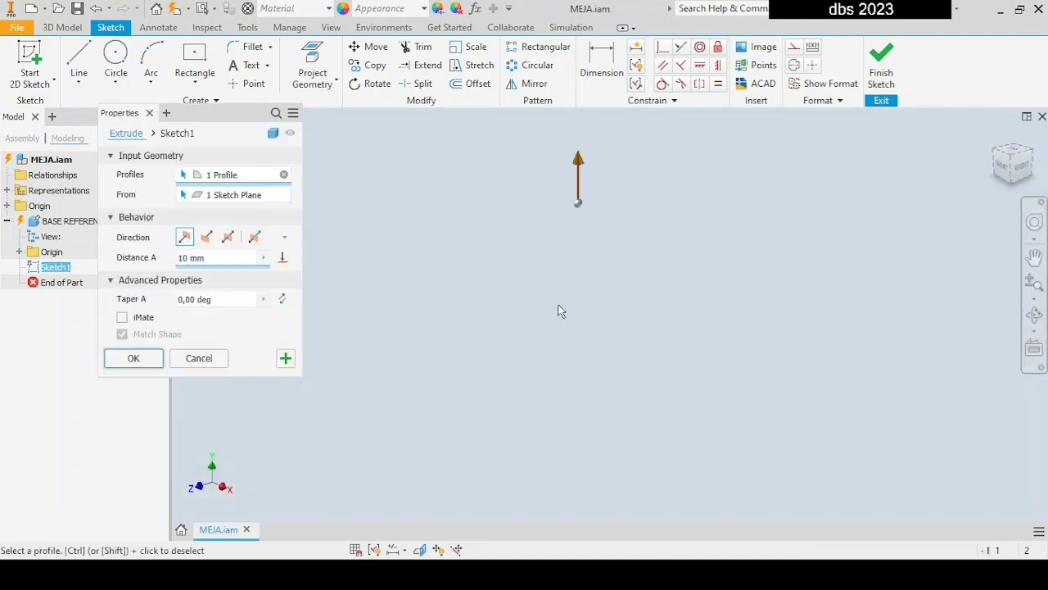
scroll(560, 306, down, 8)
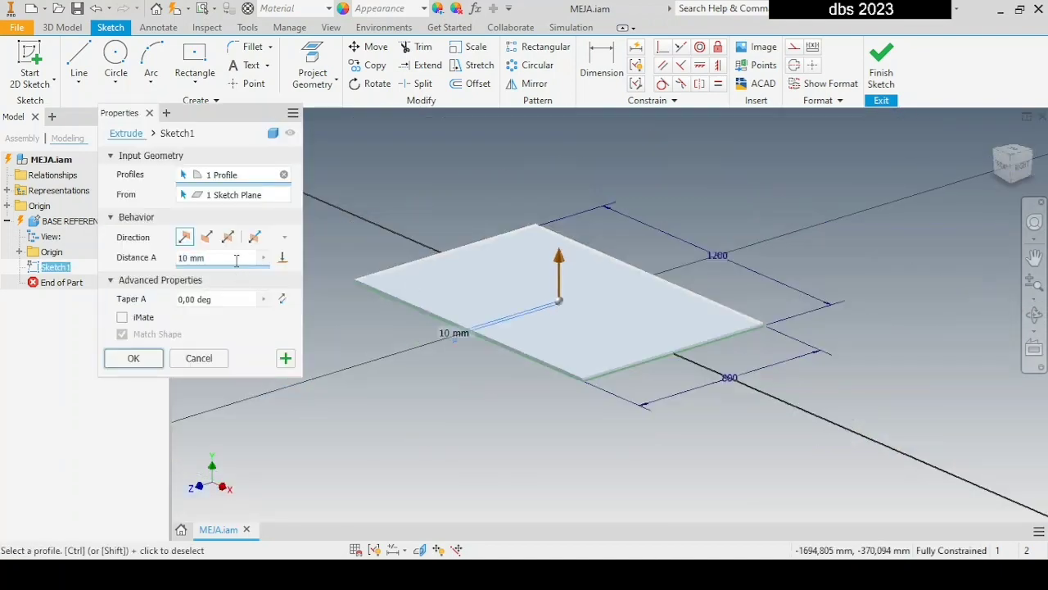
click(236, 260)
text(60)
key(BackSpace)
key(BackSpace)
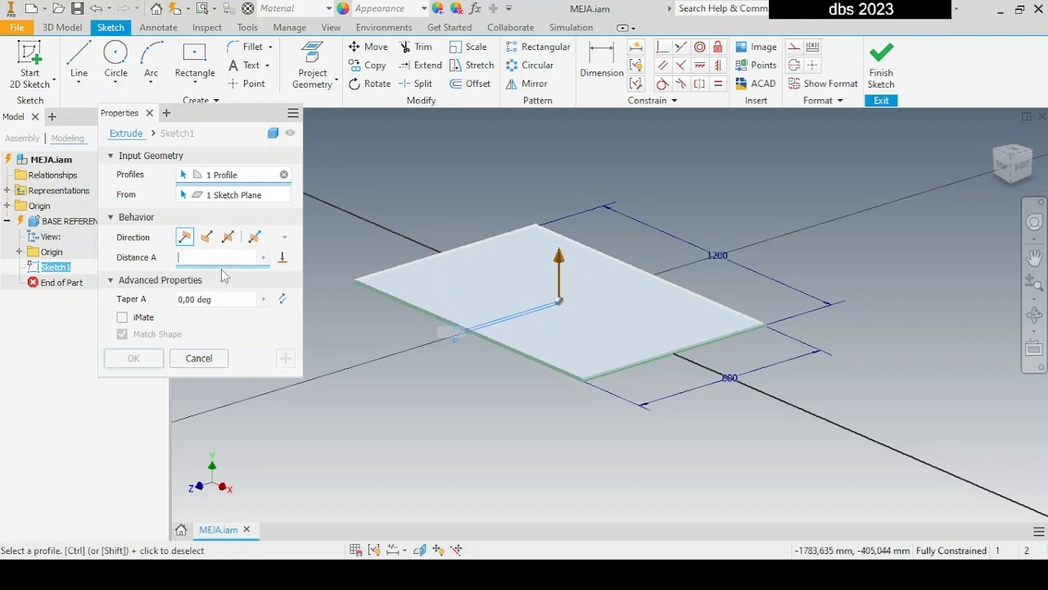
text(70 cm)
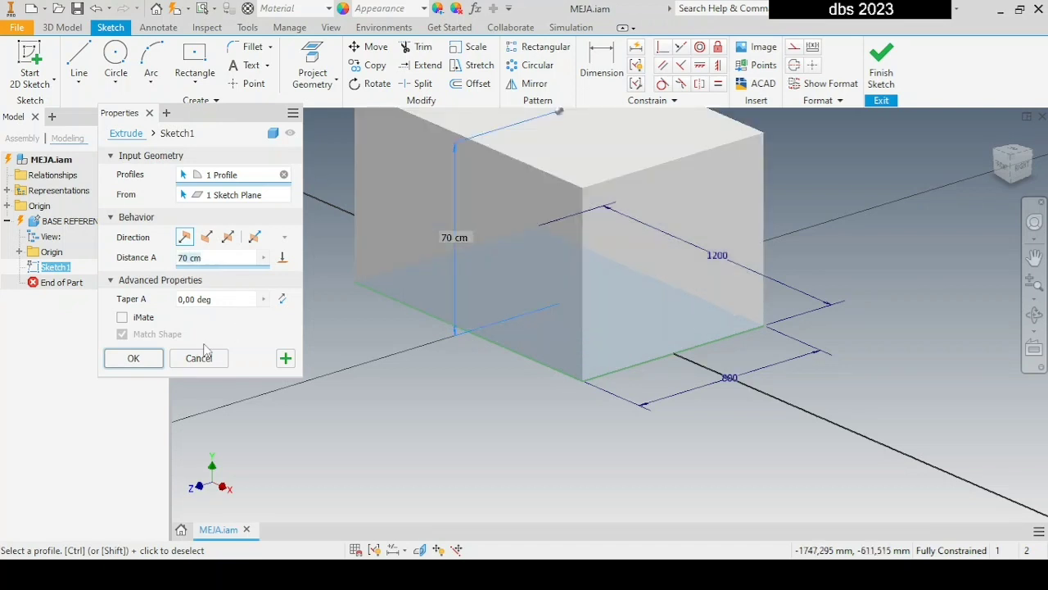
click(138, 357)
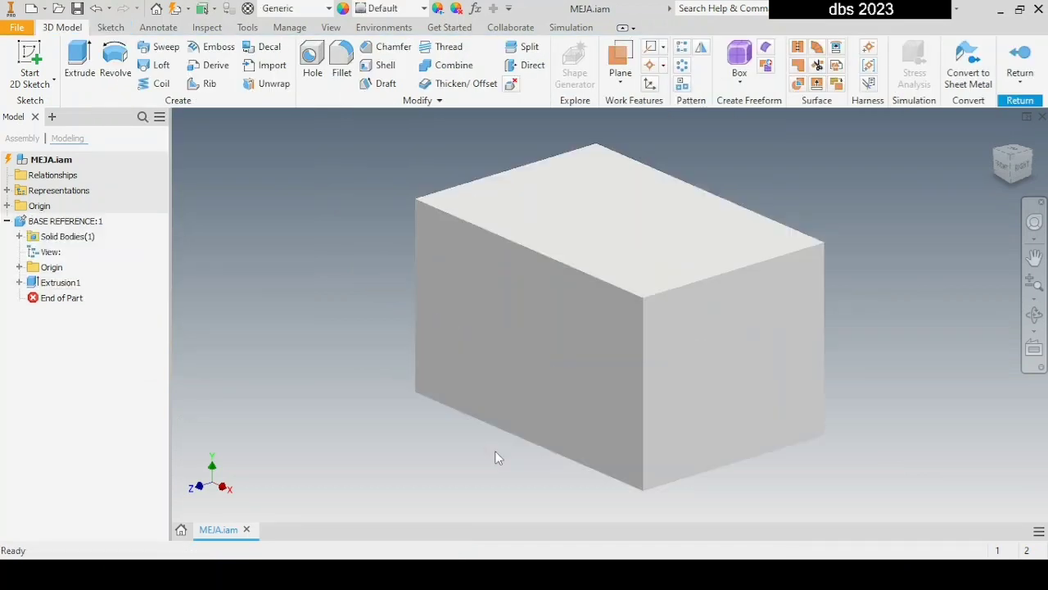
Finish editing the base block, return to the MEJA assembly, and save the assembly together with its dependent files.
shift+middle_drag(516, 398, 485, 399)
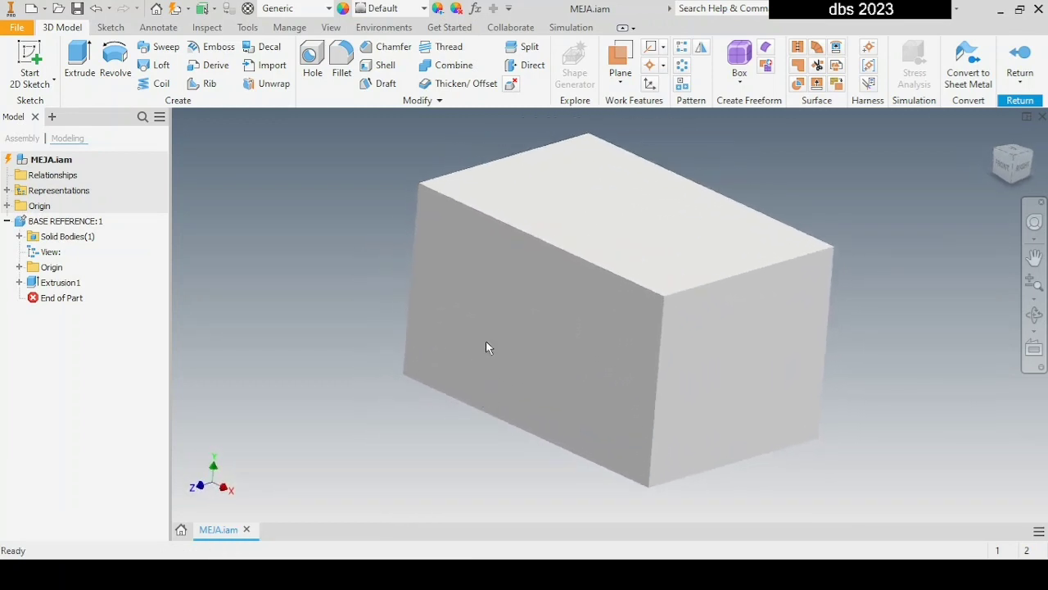
click(1014, 159)
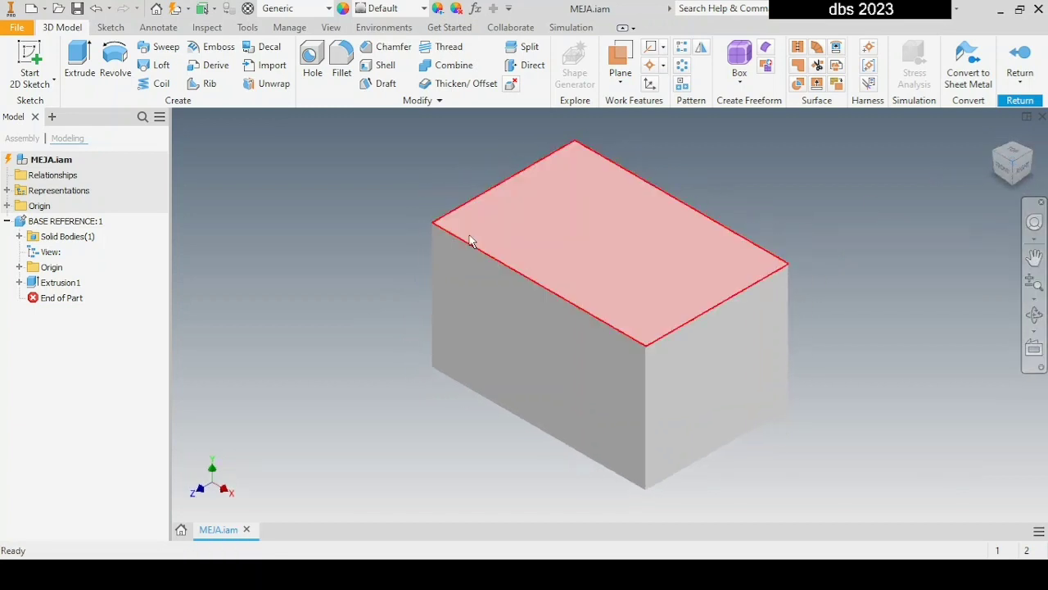
double_click(27, 163)
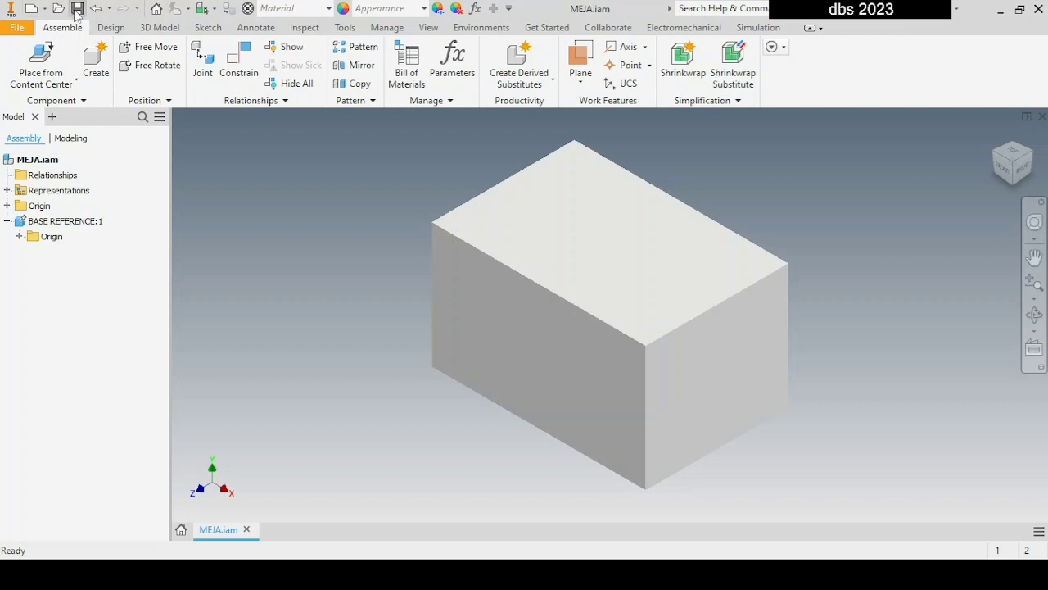
key(ctrl+s)
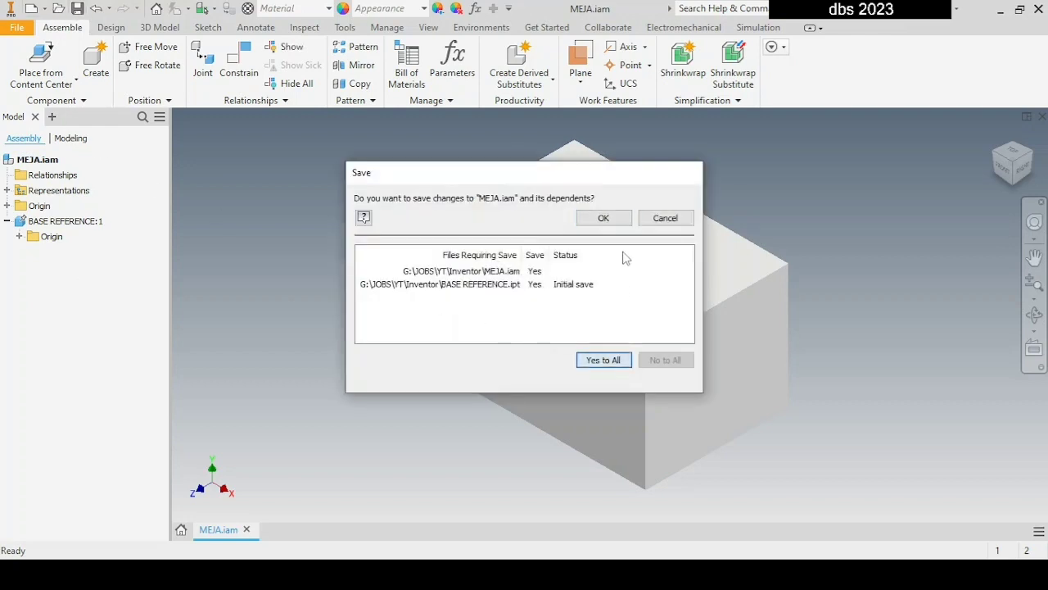
click(604, 218)
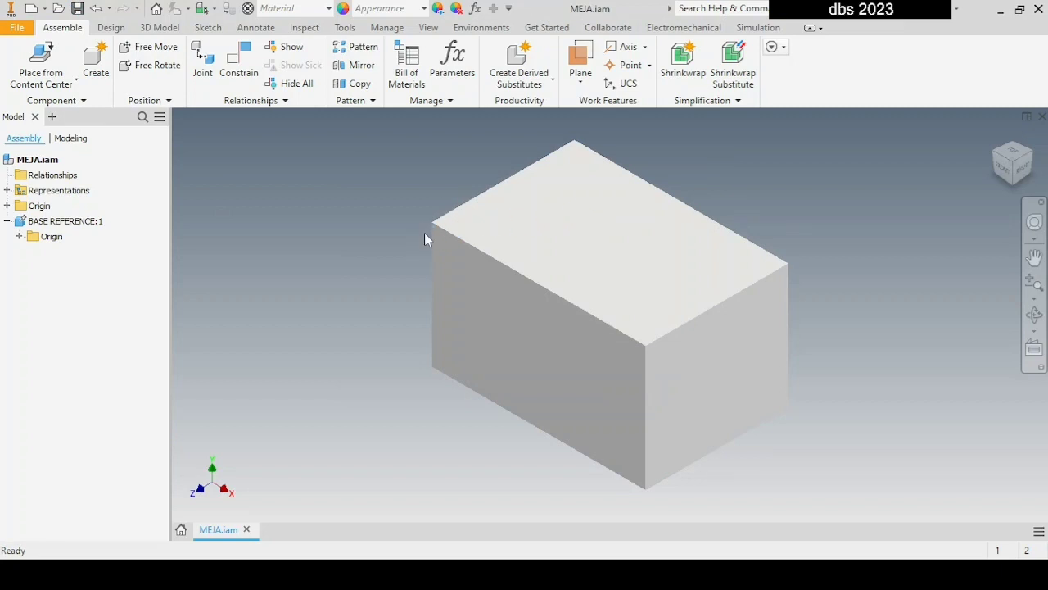
Start inserting a frame member and set its category to Square/Rectangular Tubes.
click(164, 28)
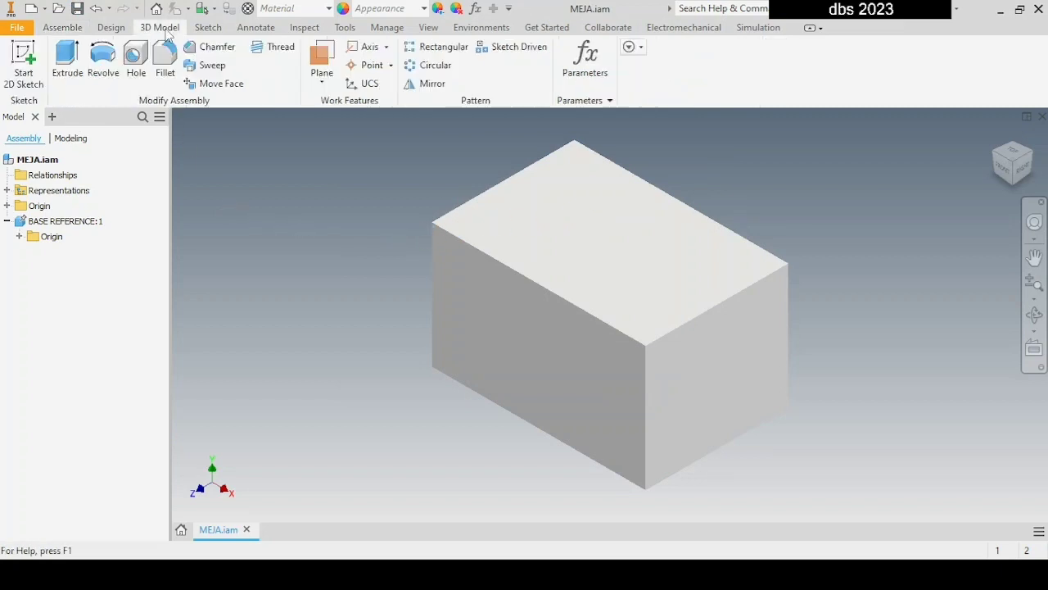
click(111, 27)
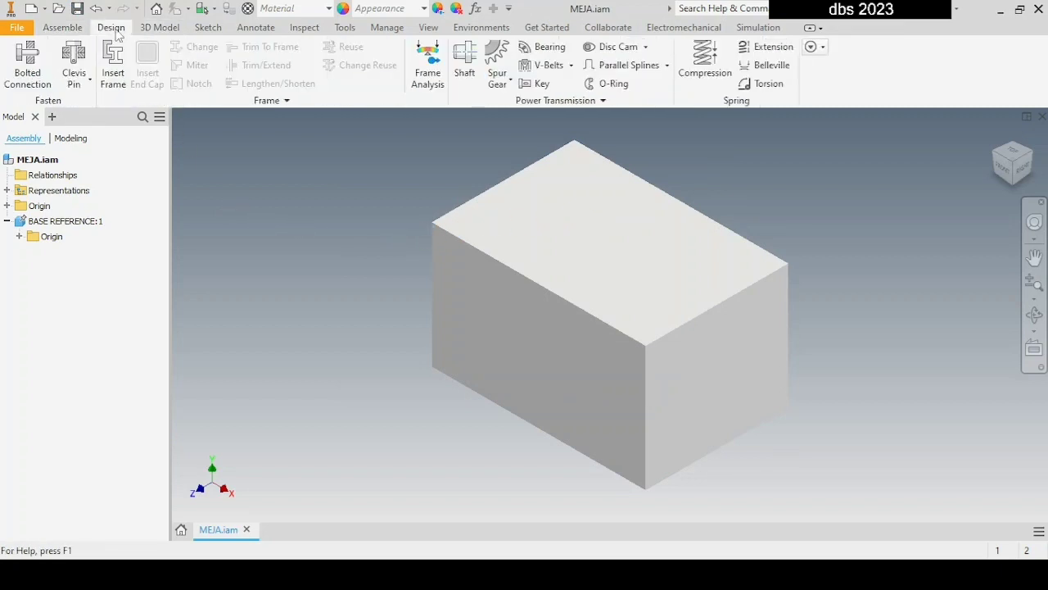
click(113, 70)
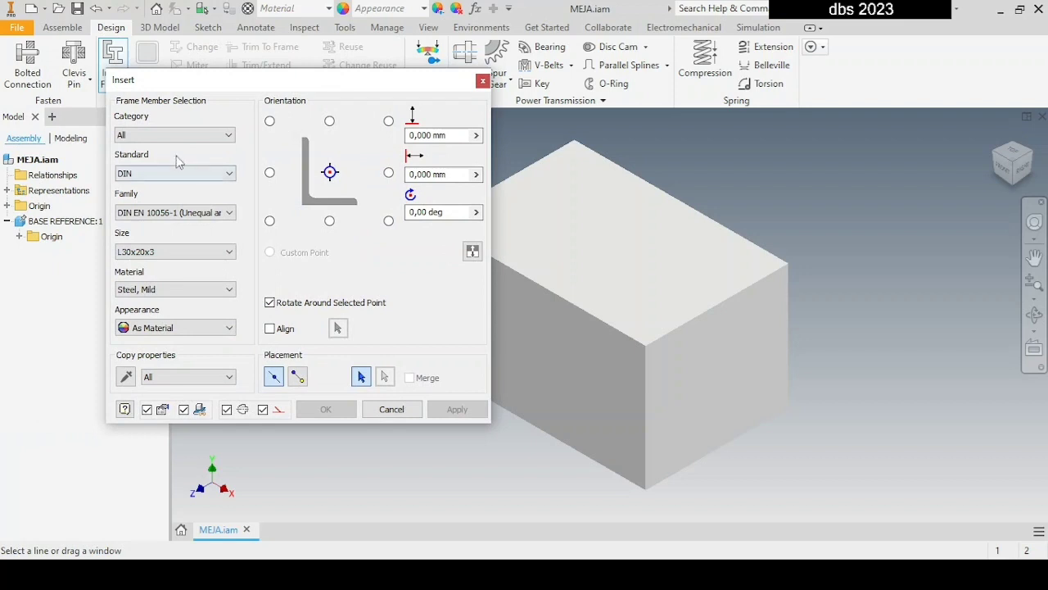
click(175, 136)
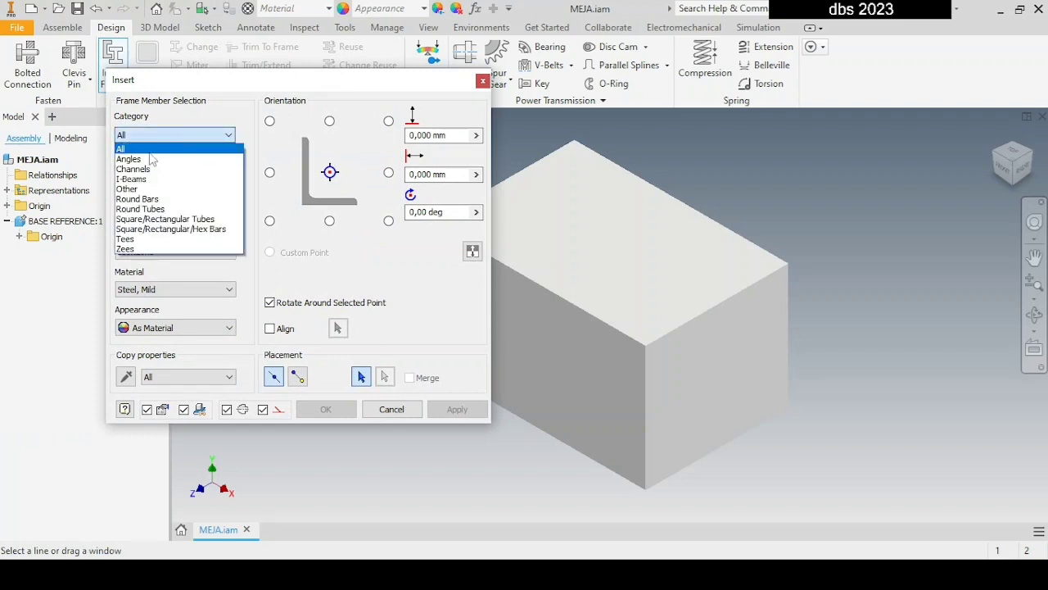
click(124, 220)
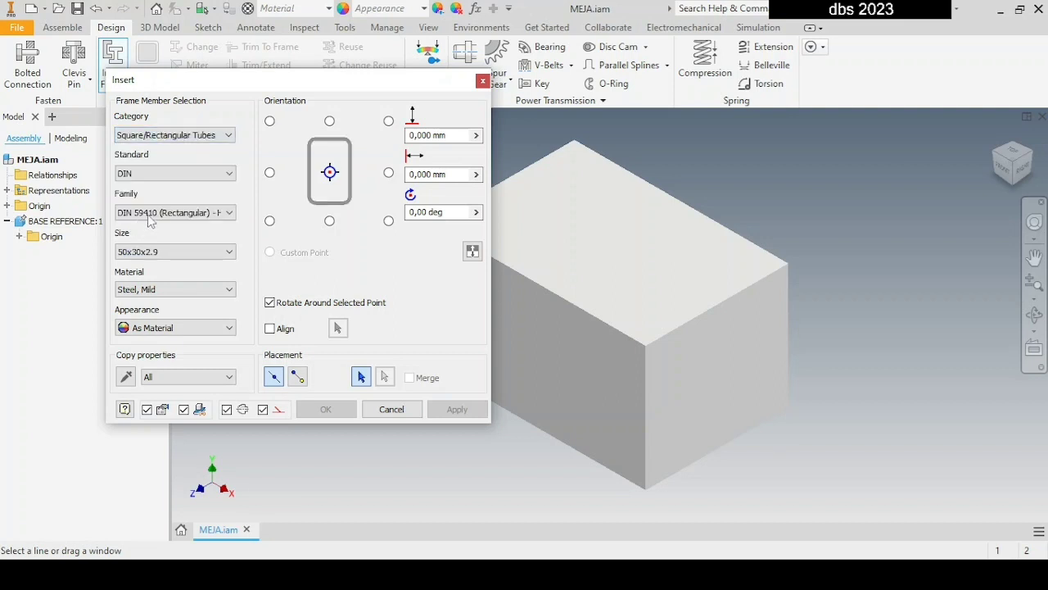
Try the PN standard with the PN EN 10219-2 square hollow section family and check its available sizes.
click(185, 177)
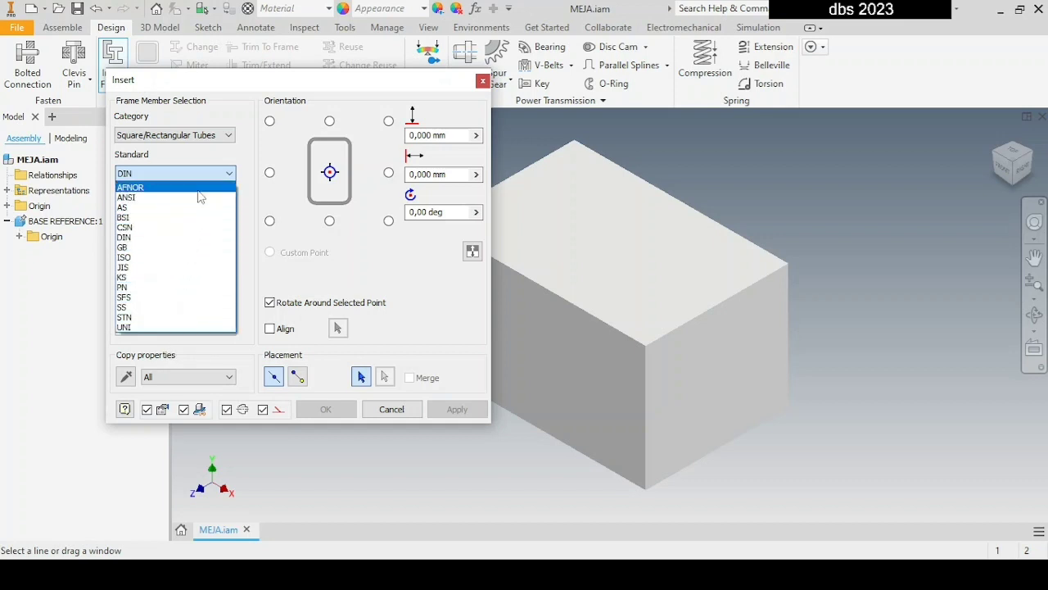
click(186, 286)
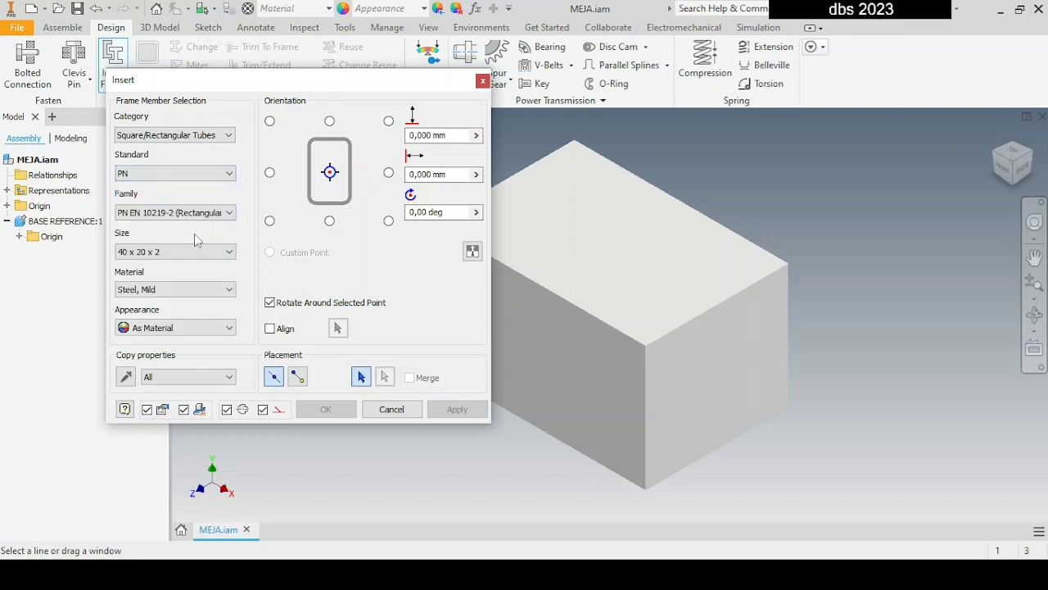
click(195, 251)
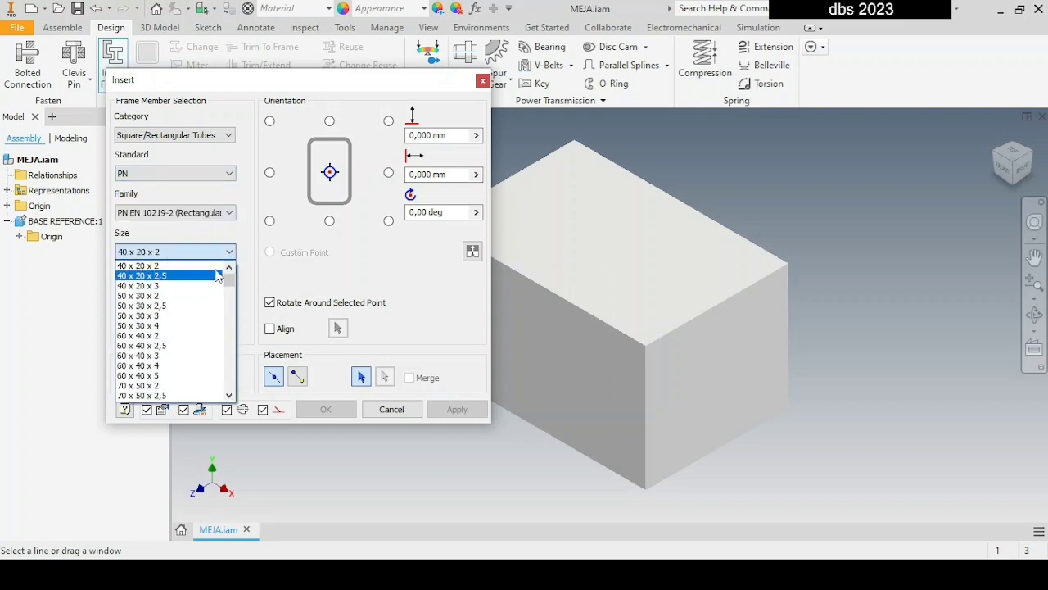
click(205, 218)
click(203, 217)
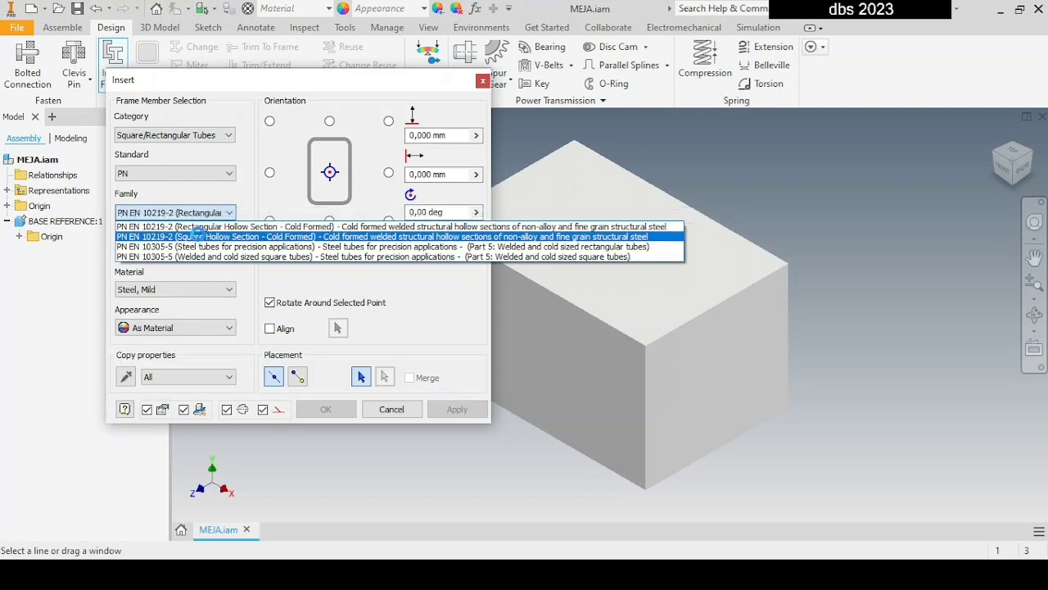
click(200, 238)
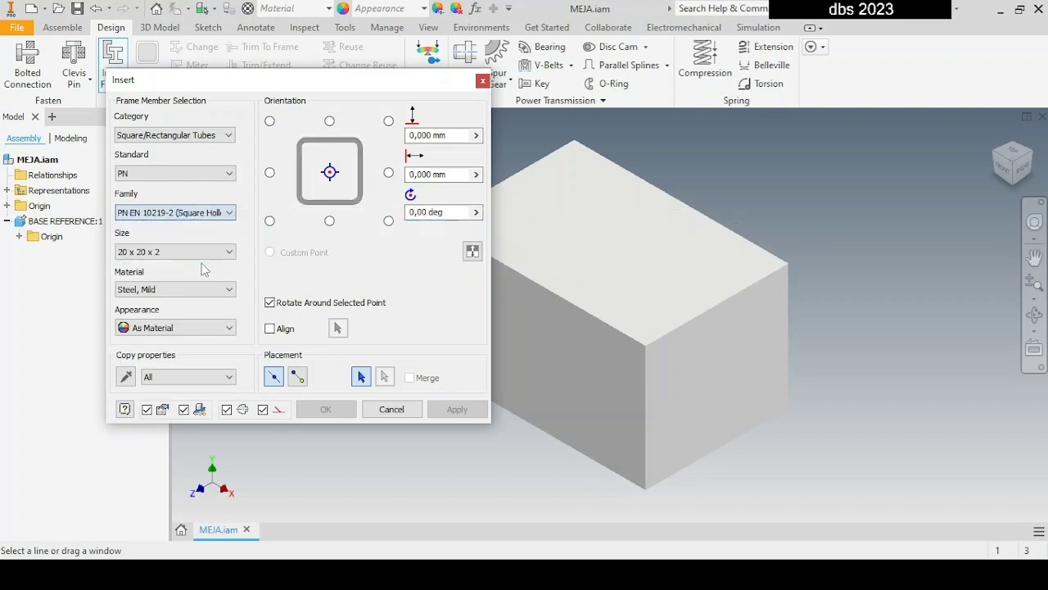
click(205, 253)
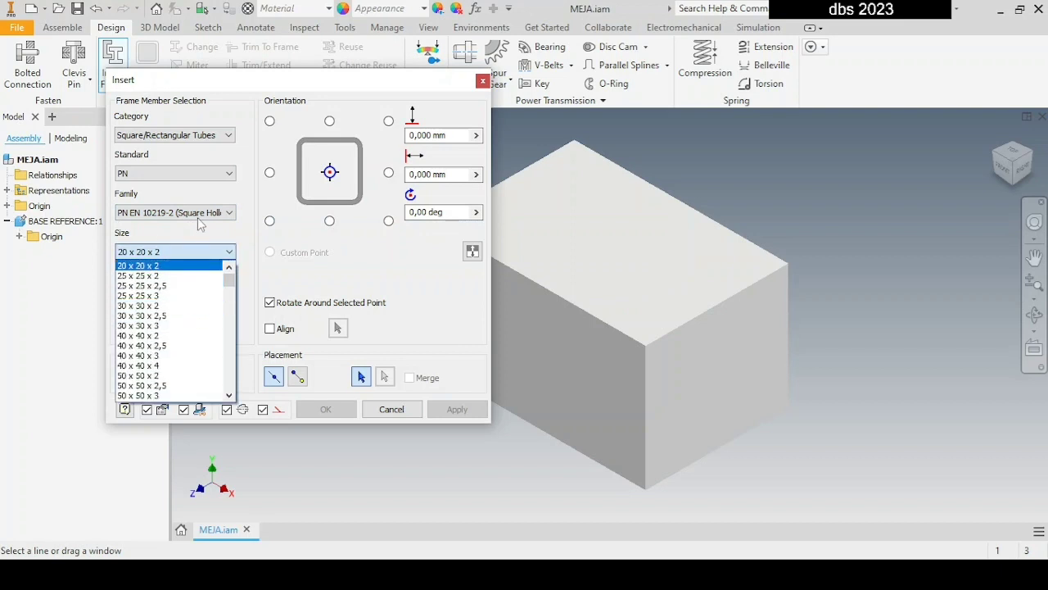
click(197, 266)
Try the two PN EN 10305-5 tube families, rectangular and square, and check the sizes each one offers.
click(200, 213)
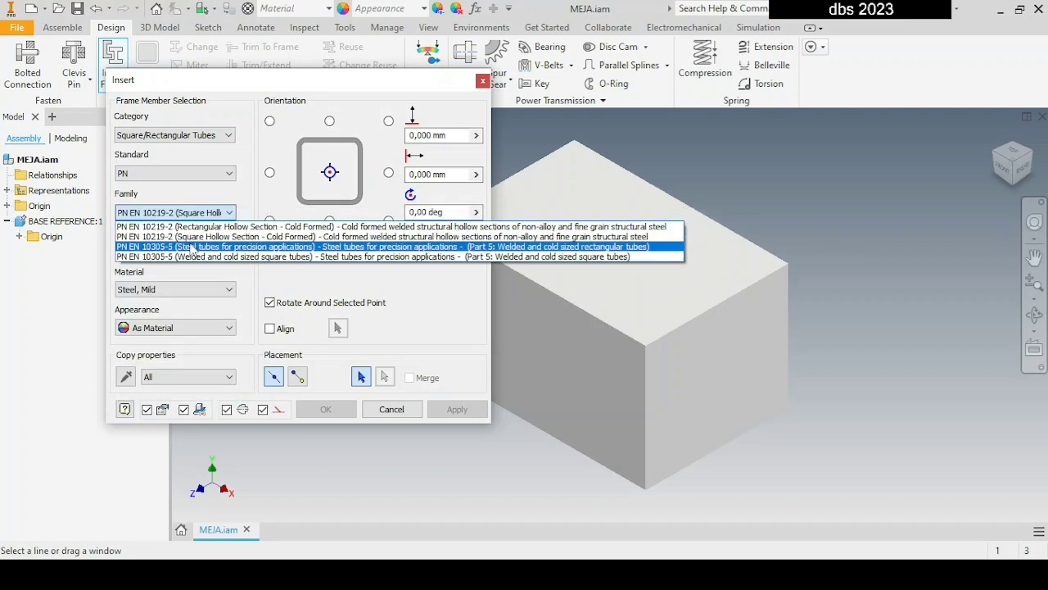
click(187, 246)
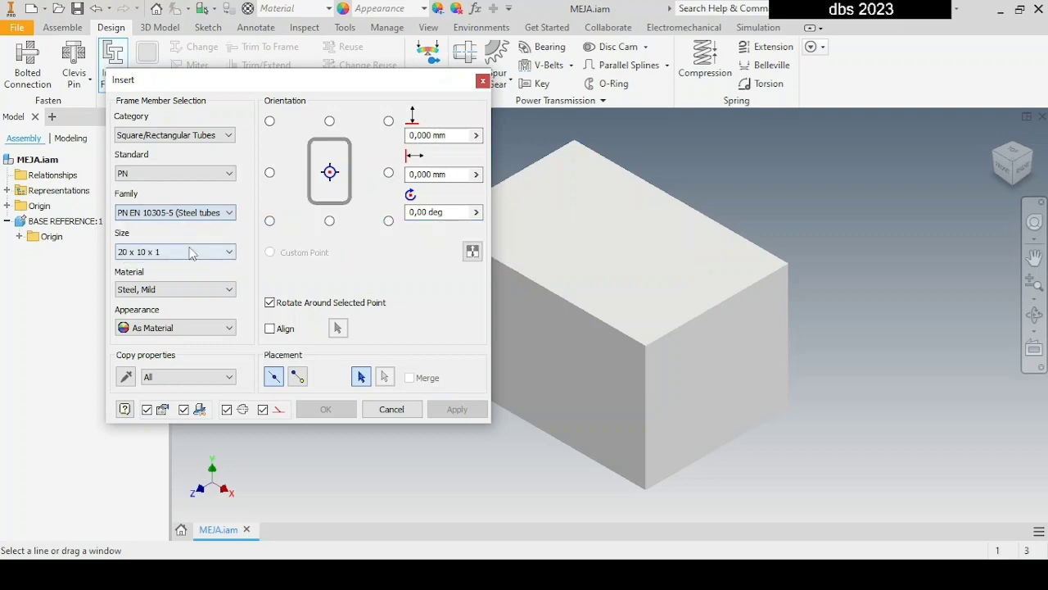
click(190, 253)
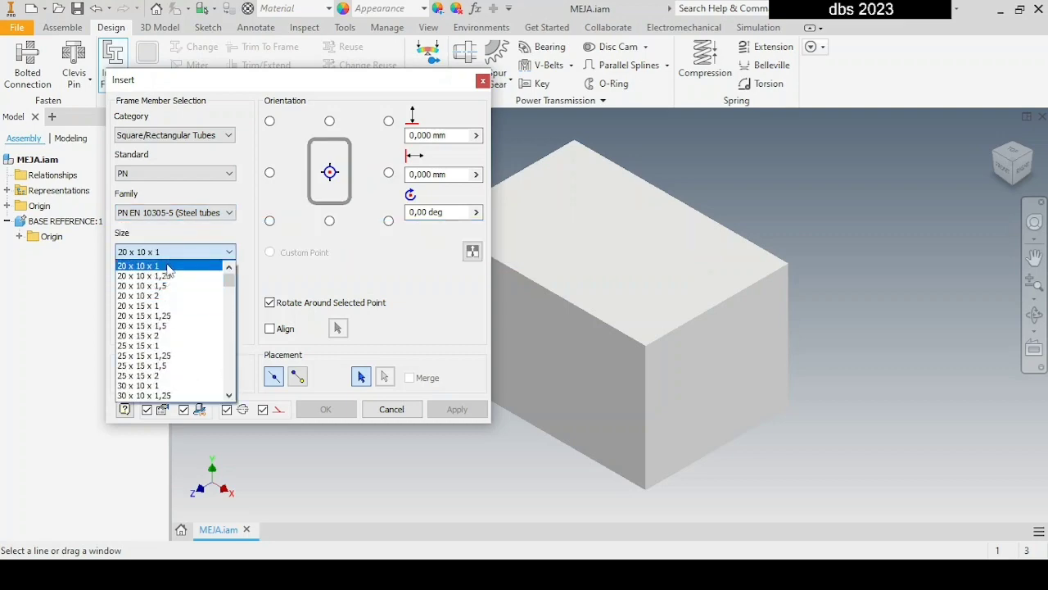
click(183, 214)
click(182, 214)
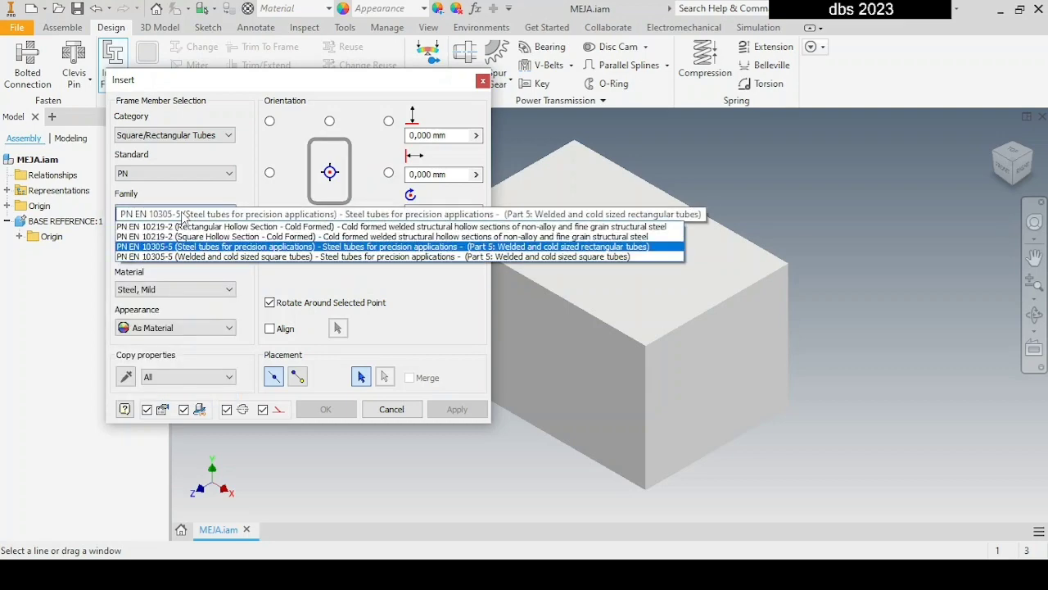
click(179, 256)
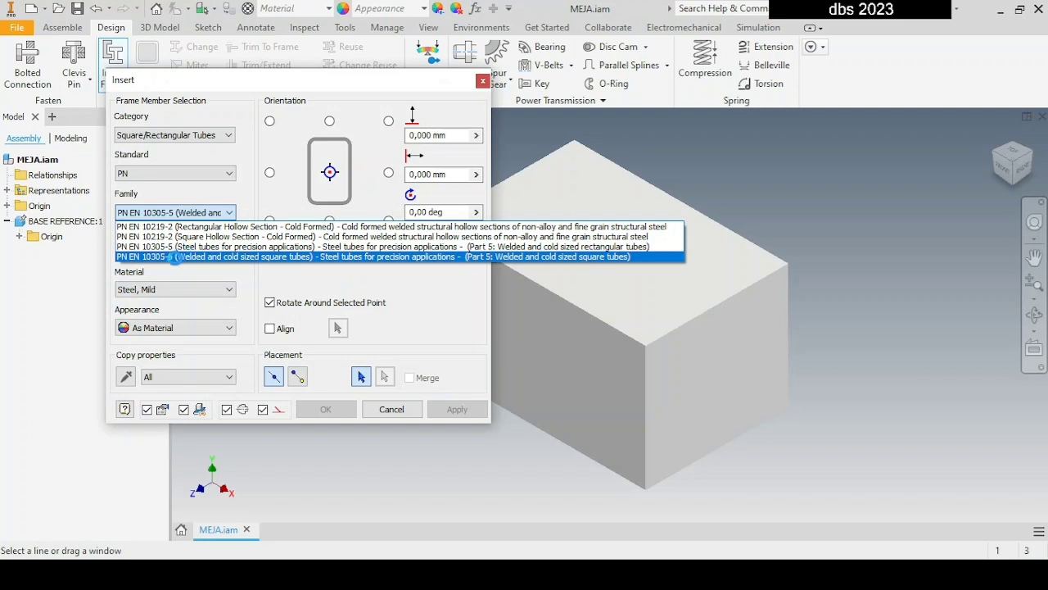
click(177, 255)
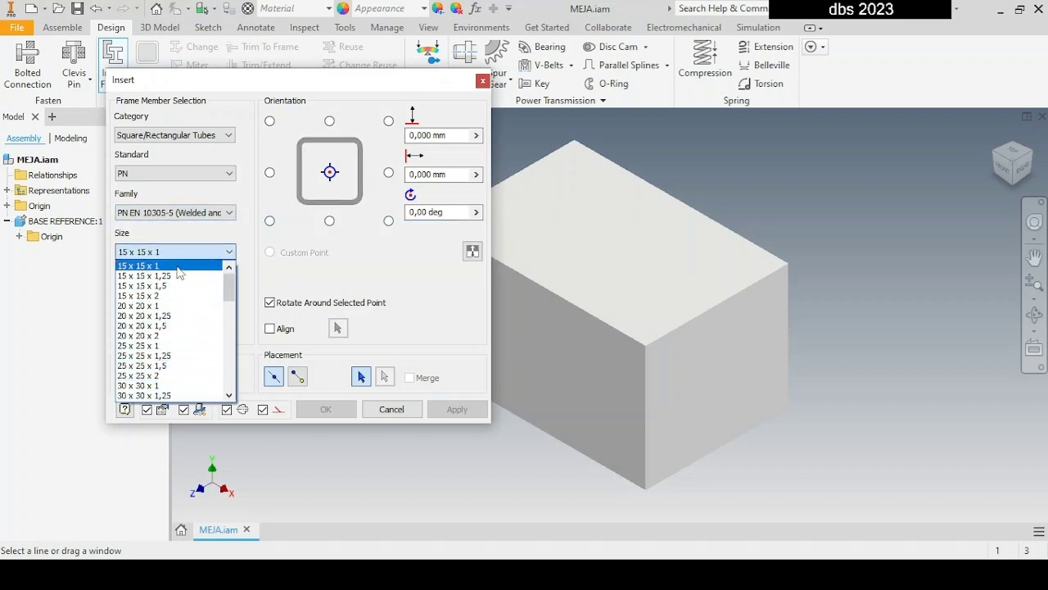
click(200, 235)
Set the frame member standard to DIN and the family to DIN EN 10305-5 (Welded and cold sized square tubes).
click(197, 173)
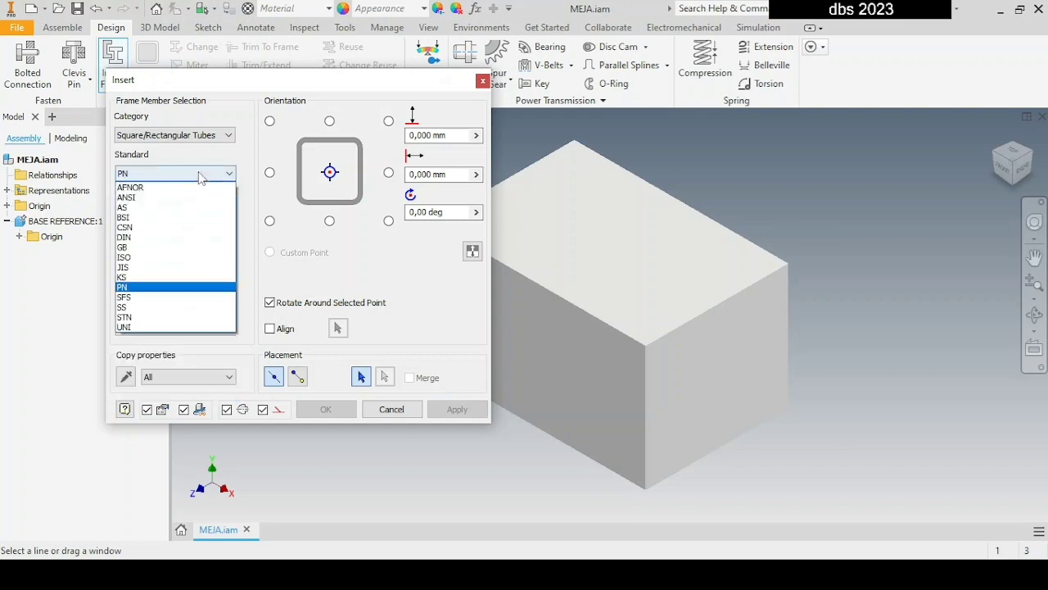
click(164, 237)
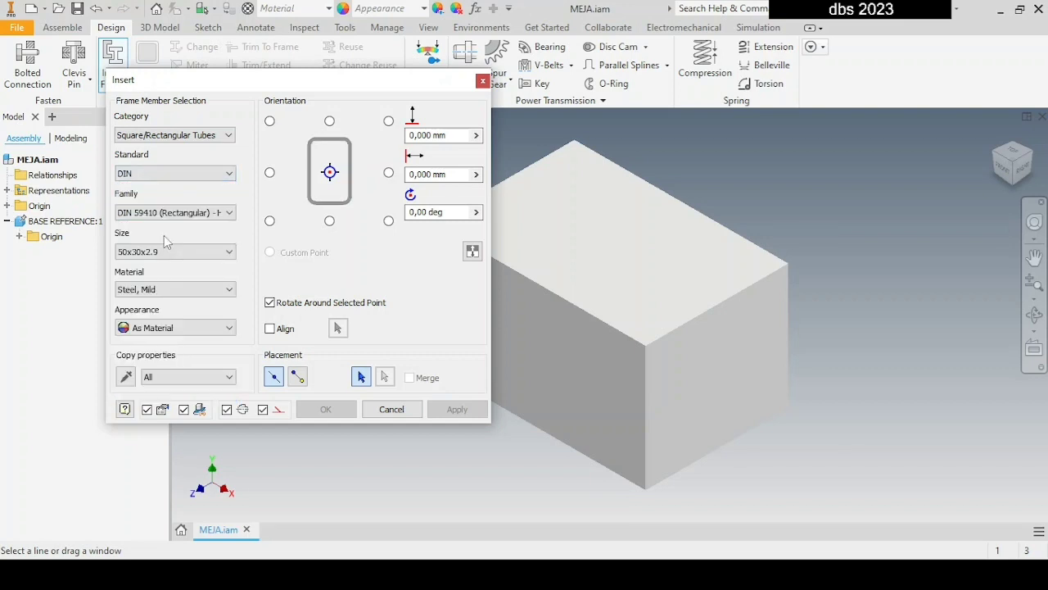
click(178, 214)
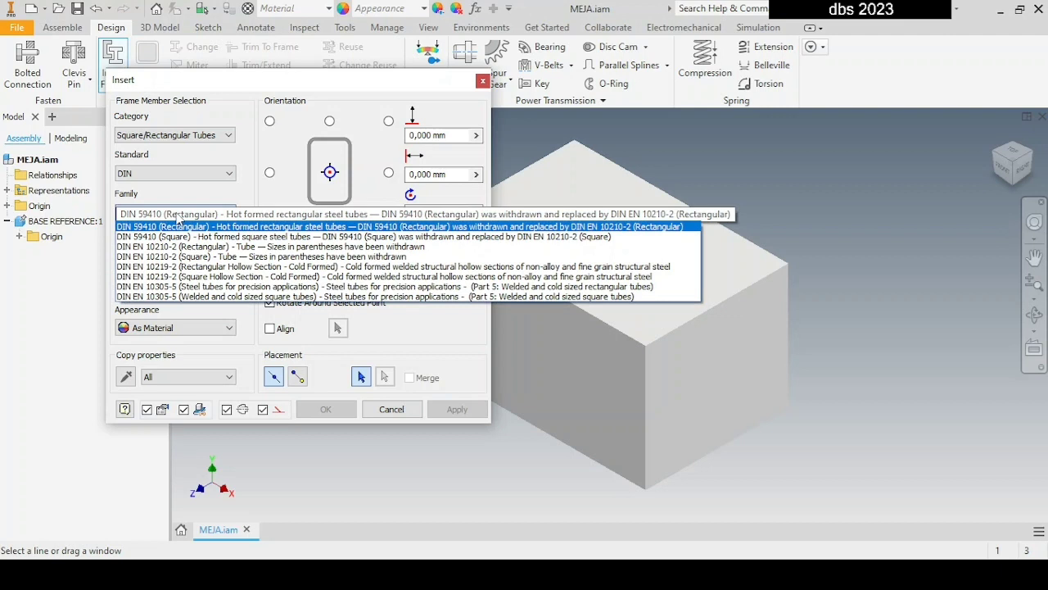
click(178, 296)
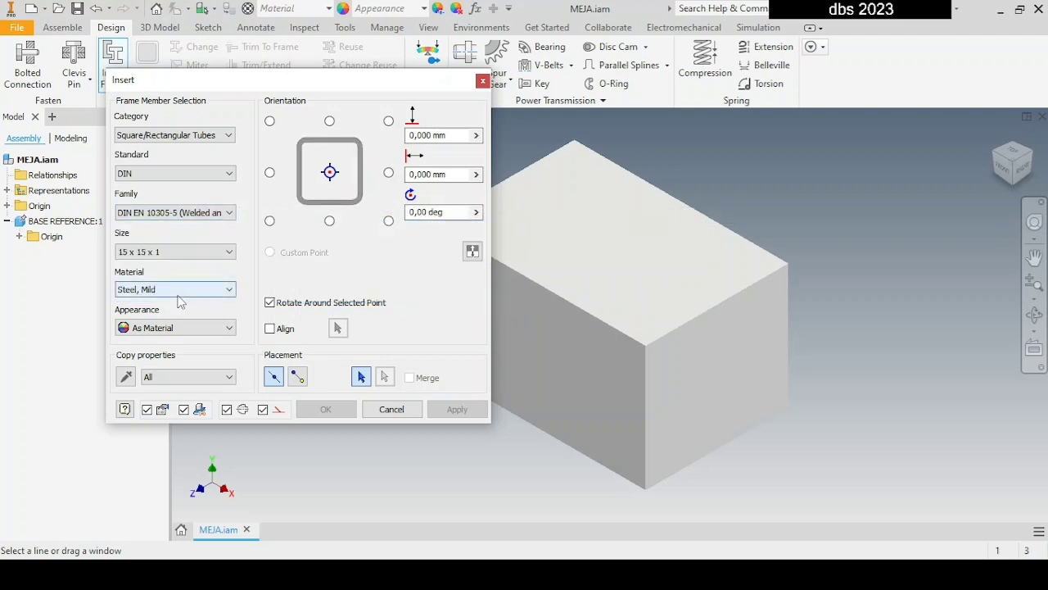
Browse the square tube sizes and set the frame member size to 30 x 30 x 1,25.
click(190, 261)
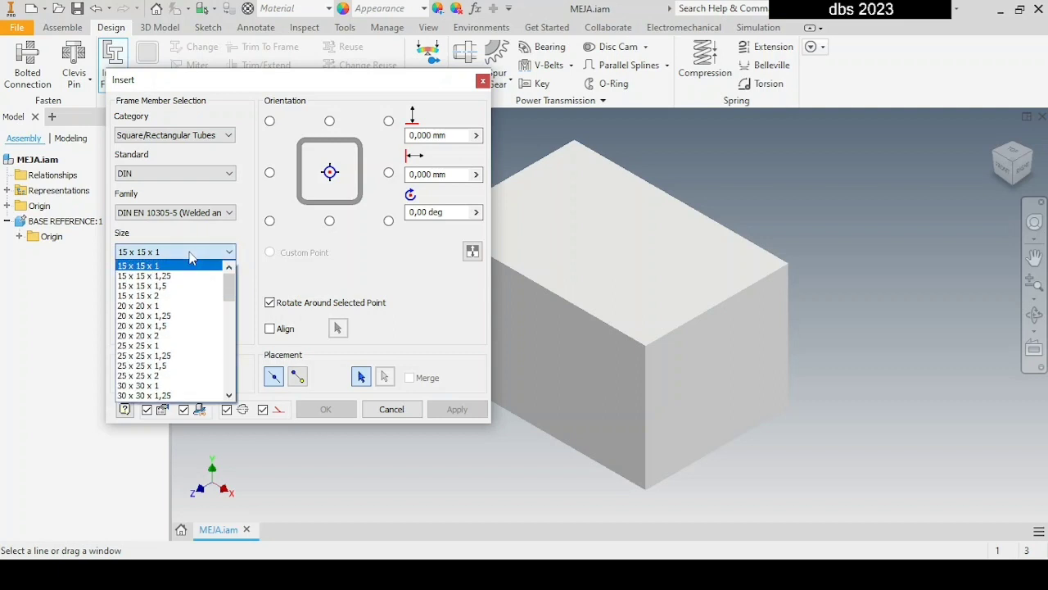
click(308, 269)
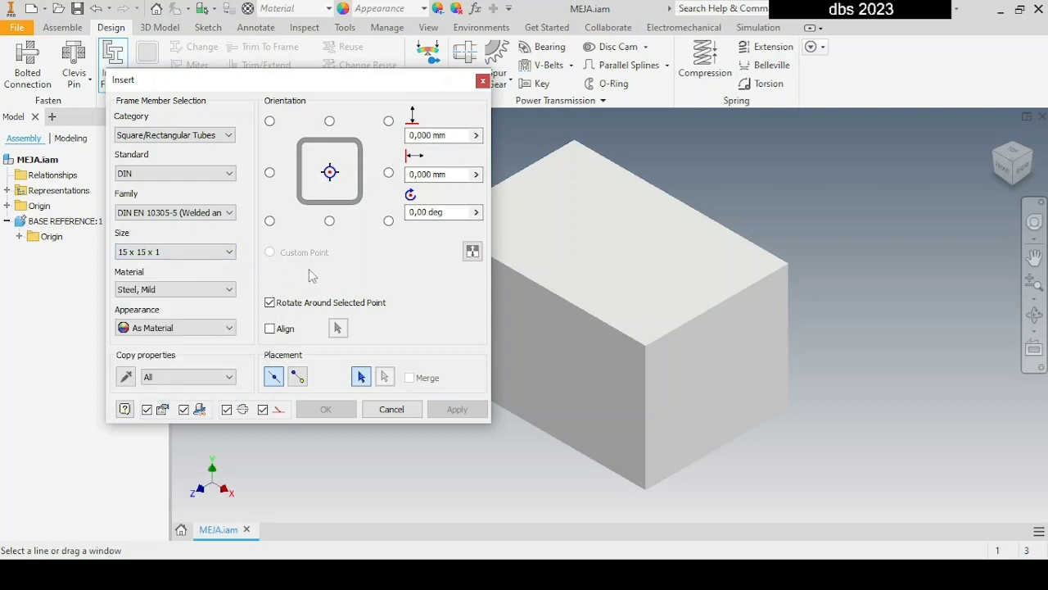
click(213, 260)
drag(228, 279, 226, 298)
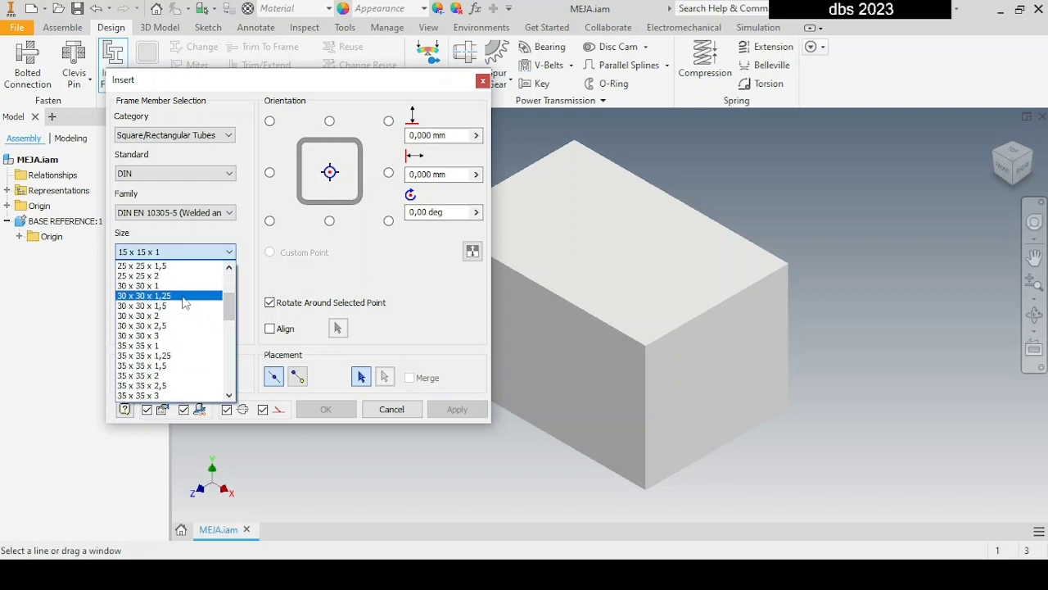
click(185, 305)
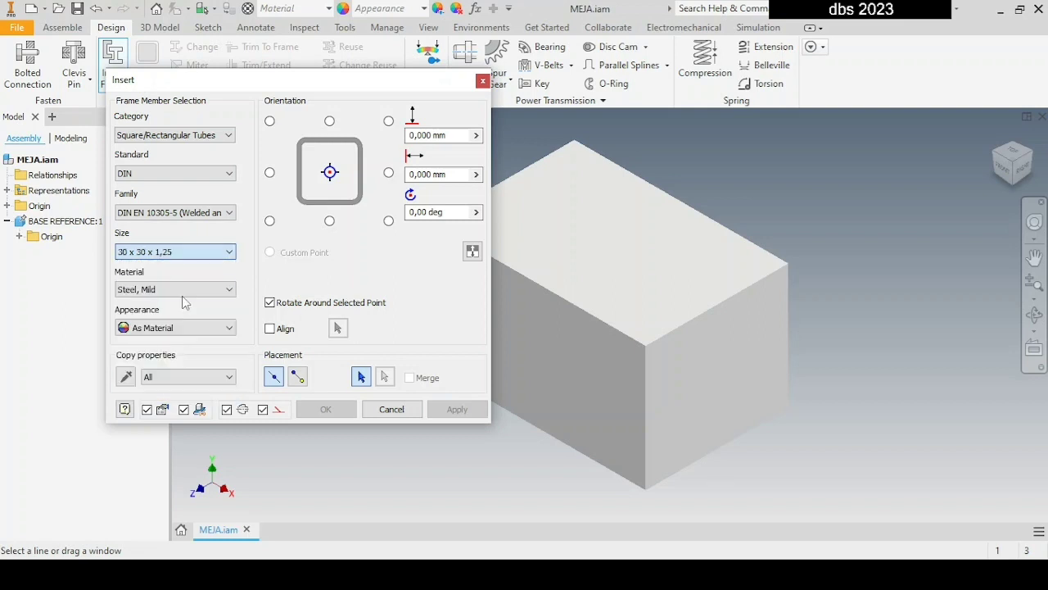
Set the frame member size to 35 x 35 x 1,25.
click(218, 256)
scroll(226, 315, down, 1)
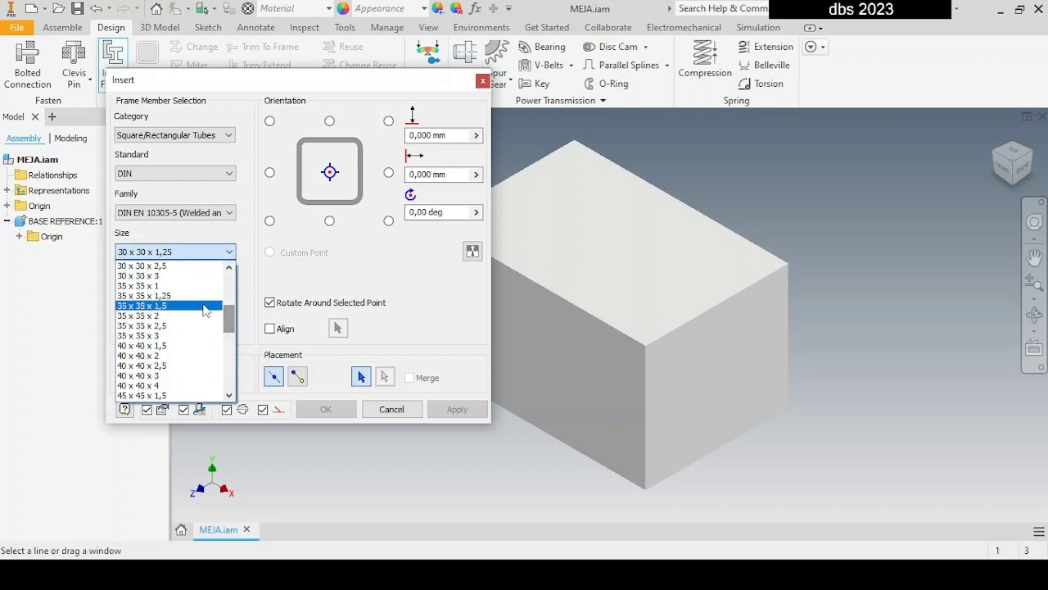
click(198, 301)
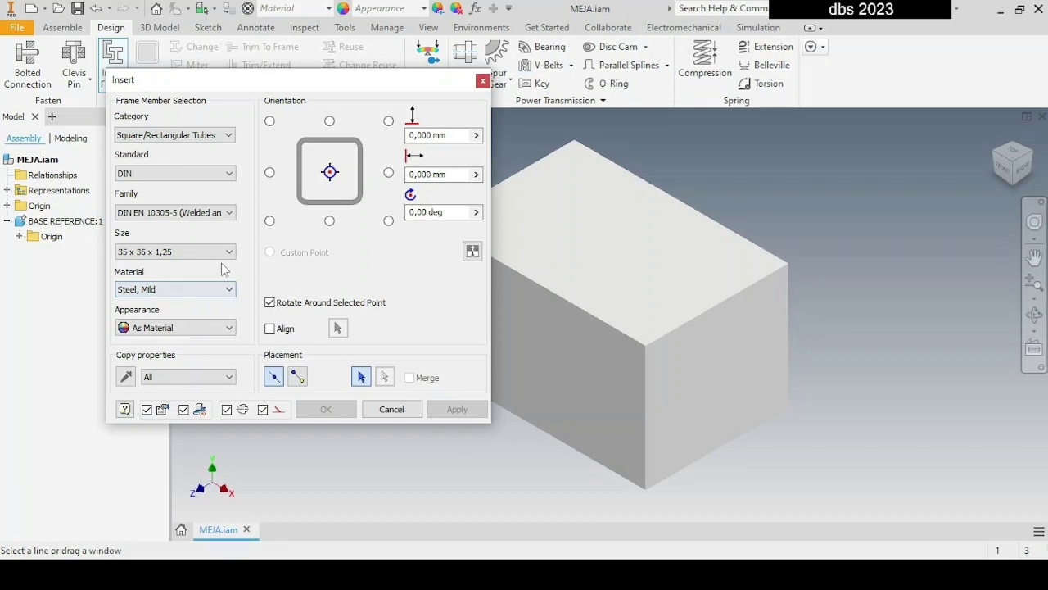
Try the square tube on the block's nearest vertical corner edge and clear that edge from the selection.
click(644, 356)
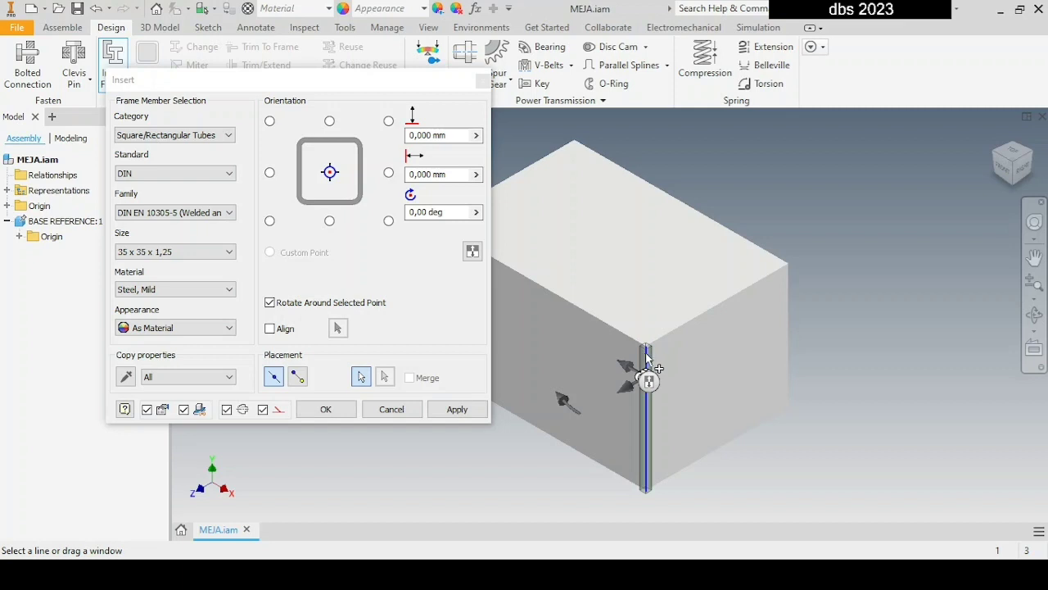
scroll(645, 356, up, 3)
scroll(645, 356, down, 2)
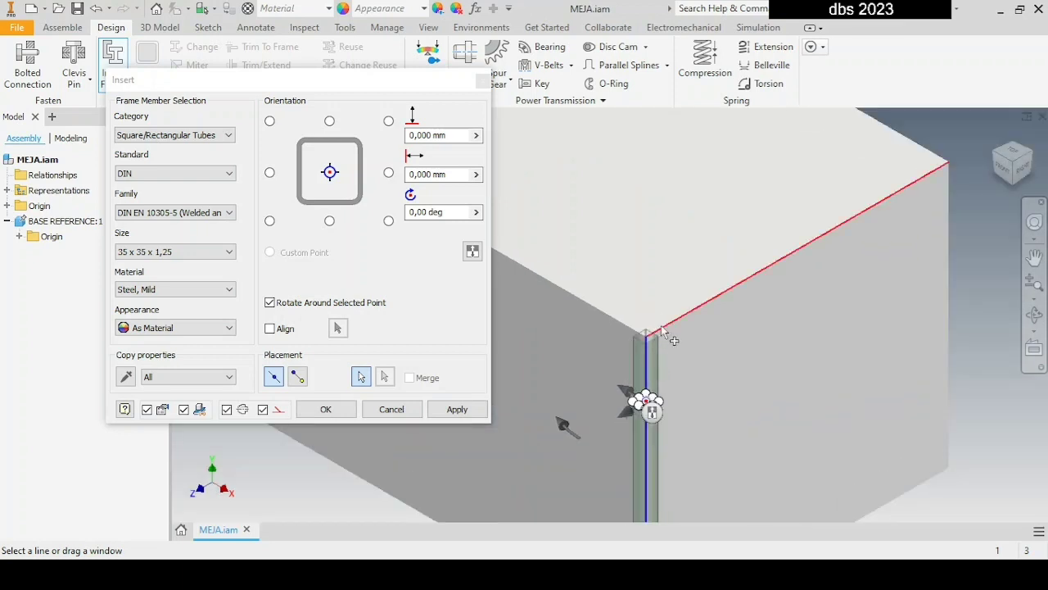
click(647, 366)
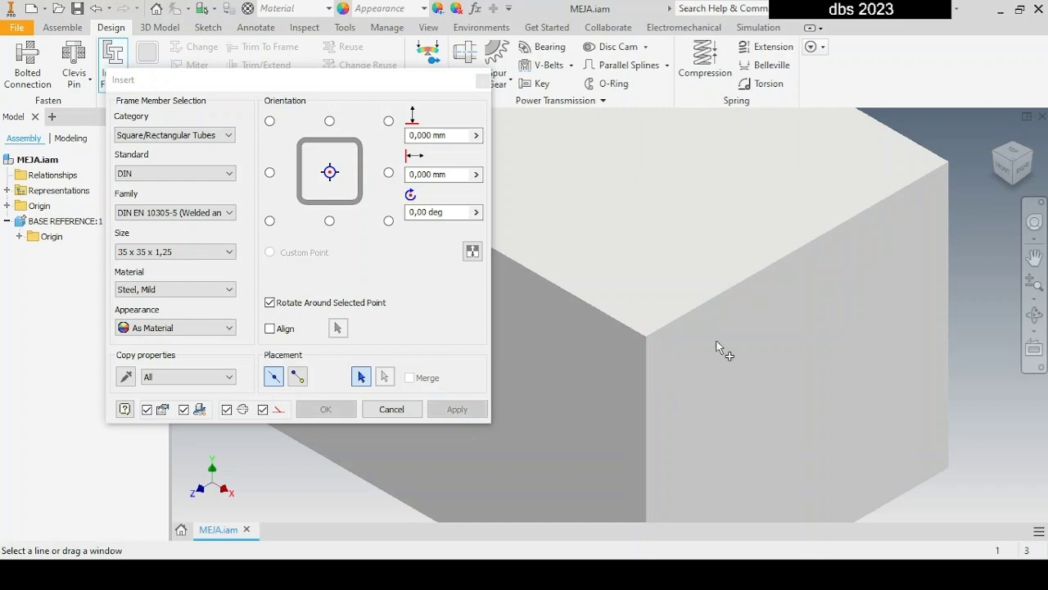
Place square tubes along the block's four top edges, anchored at the profile's upper-right corner.
click(711, 295)
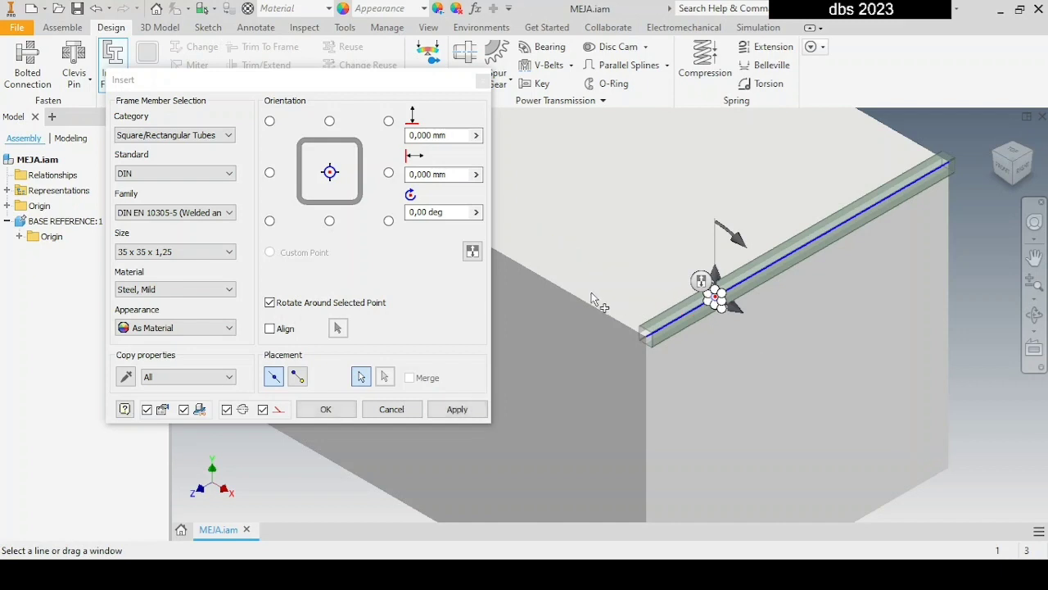
click(389, 122)
middle_drag(606, 311, 659, 373)
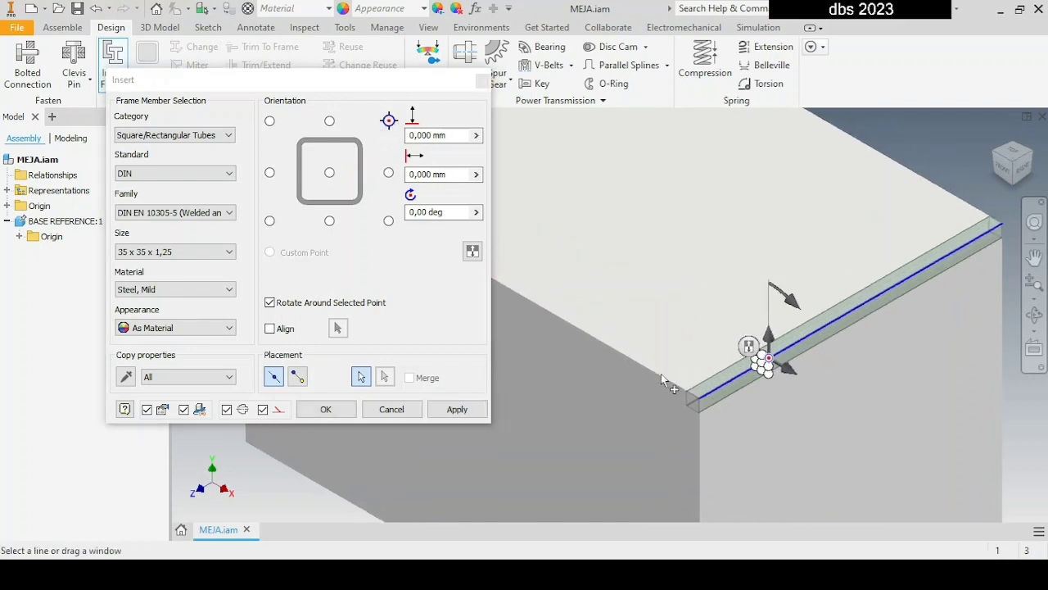
click(651, 373)
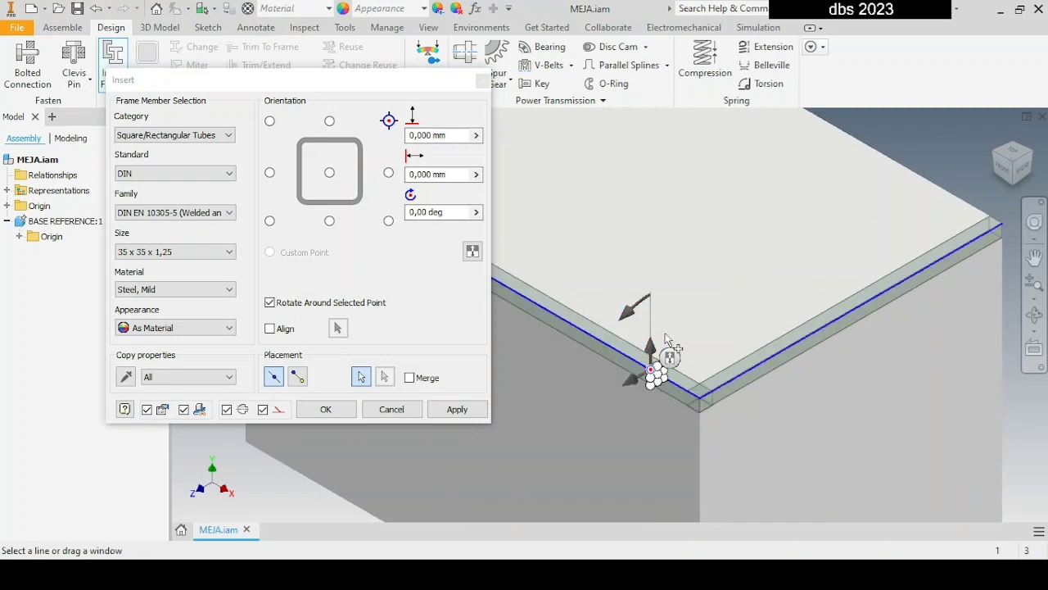
click(880, 153)
middle_drag(780, 198, 914, 414)
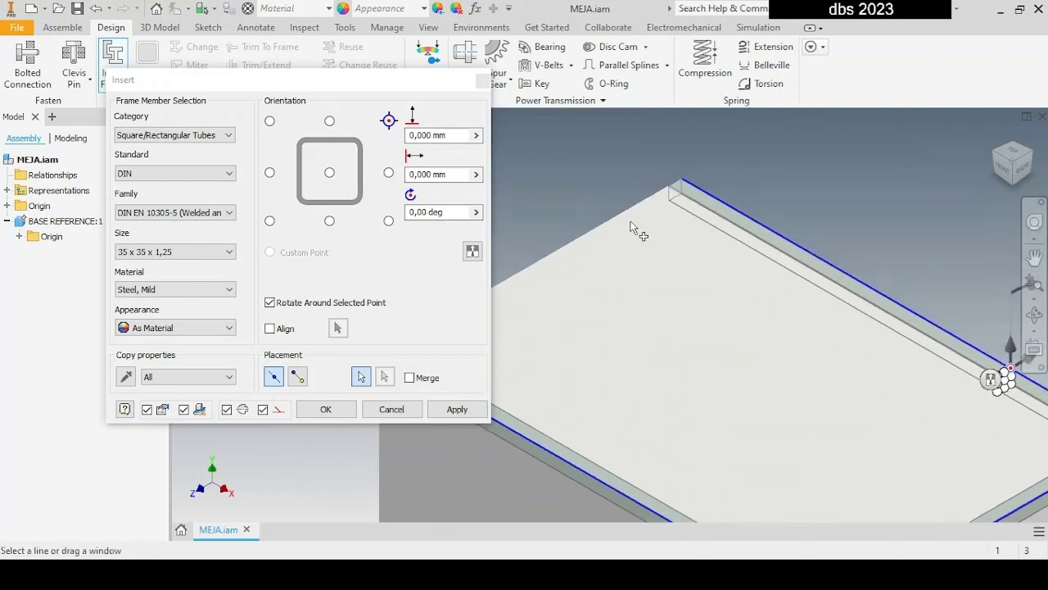
click(629, 214)
Inspect from above and from the side whether the tubes along the top edges stay inside the block's outline.
scroll(675, 278, up, 3)
middle_drag(676, 277, 702, 211)
click(1014, 150)
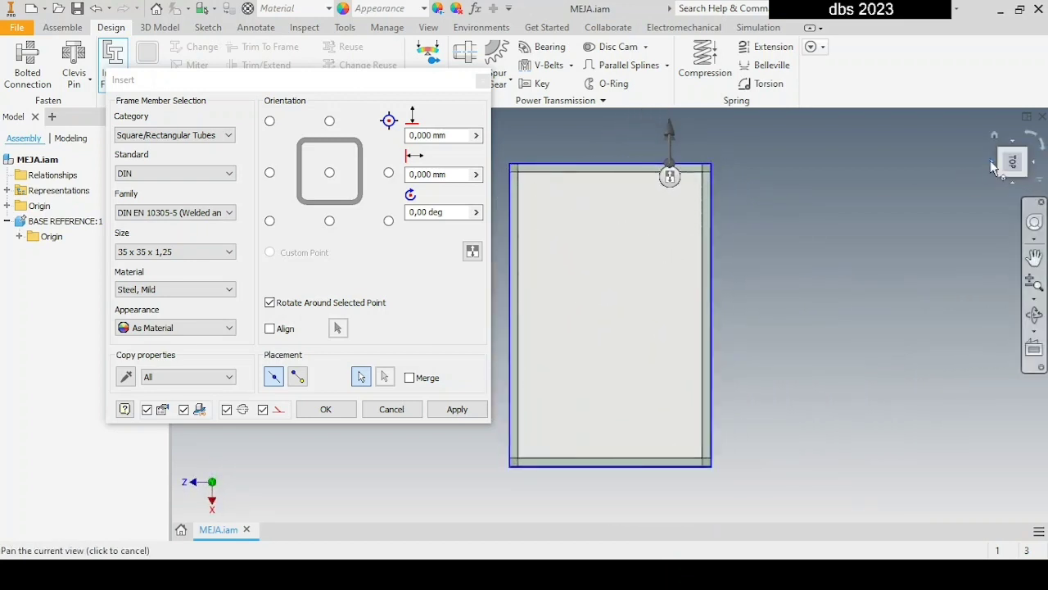
click(991, 162)
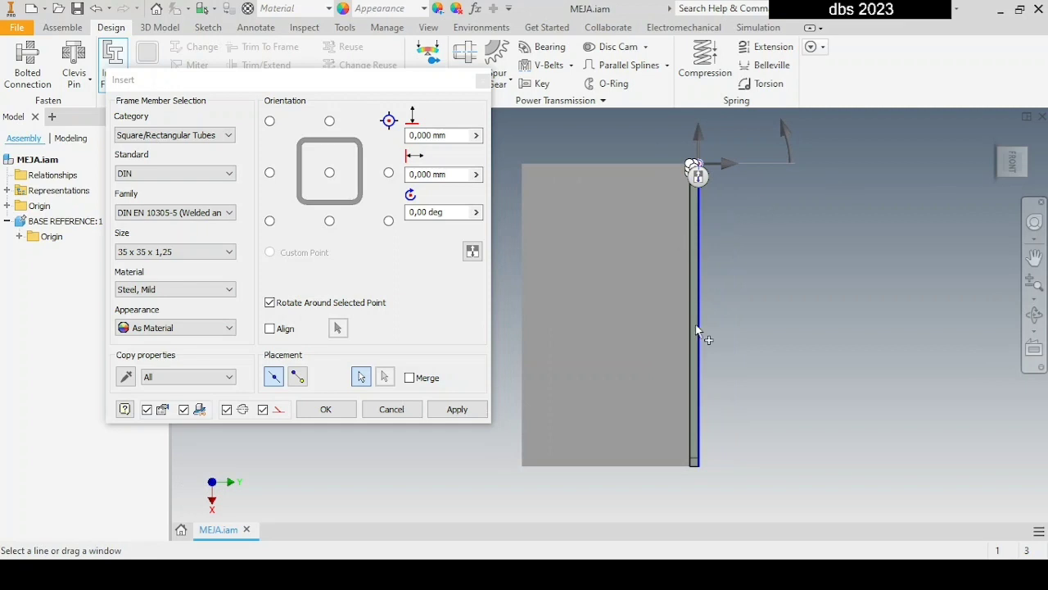
scroll(710, 196, down, 3)
mouse_move(711, 193)
middle_down()
mouse_move(712, 316)
mouse_move(718, 185)
middle_up()
scroll(762, 189, up, 3)
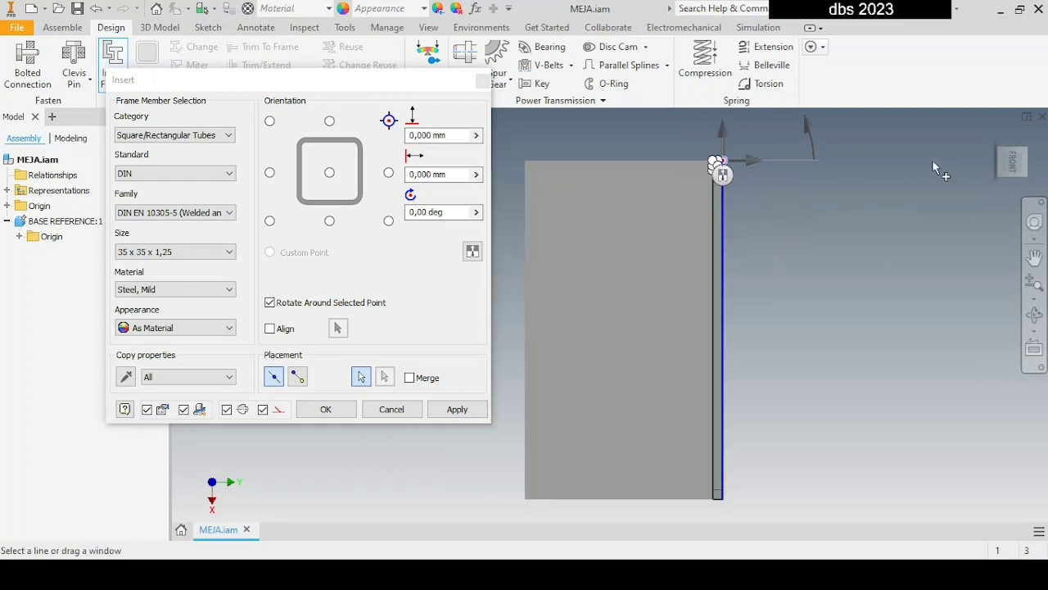
click(1029, 180)
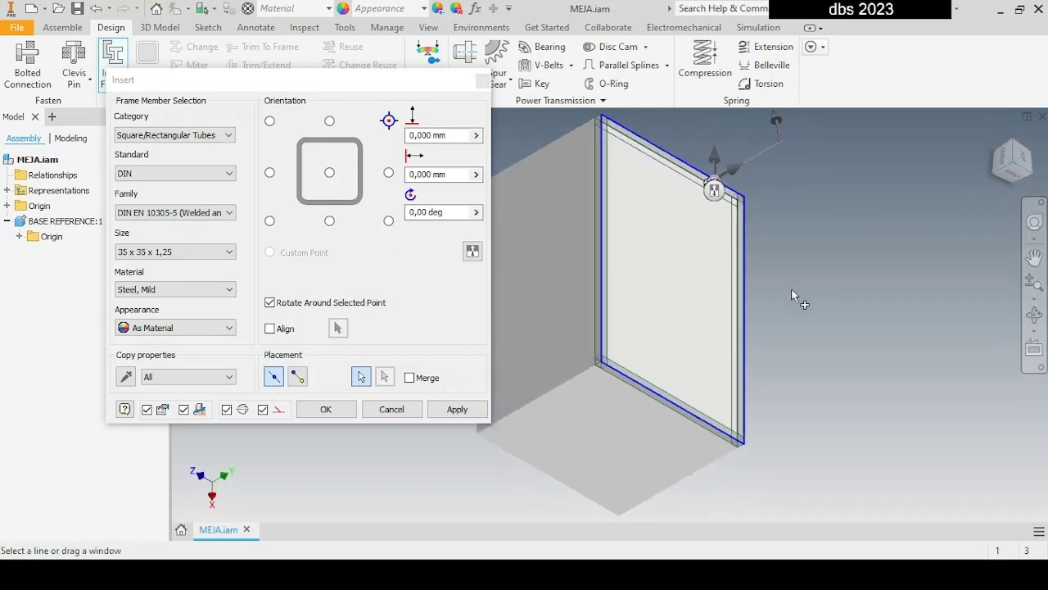
shift+middle_drag(808, 300, 893, 296)
middle_drag(703, 249, 839, 288)
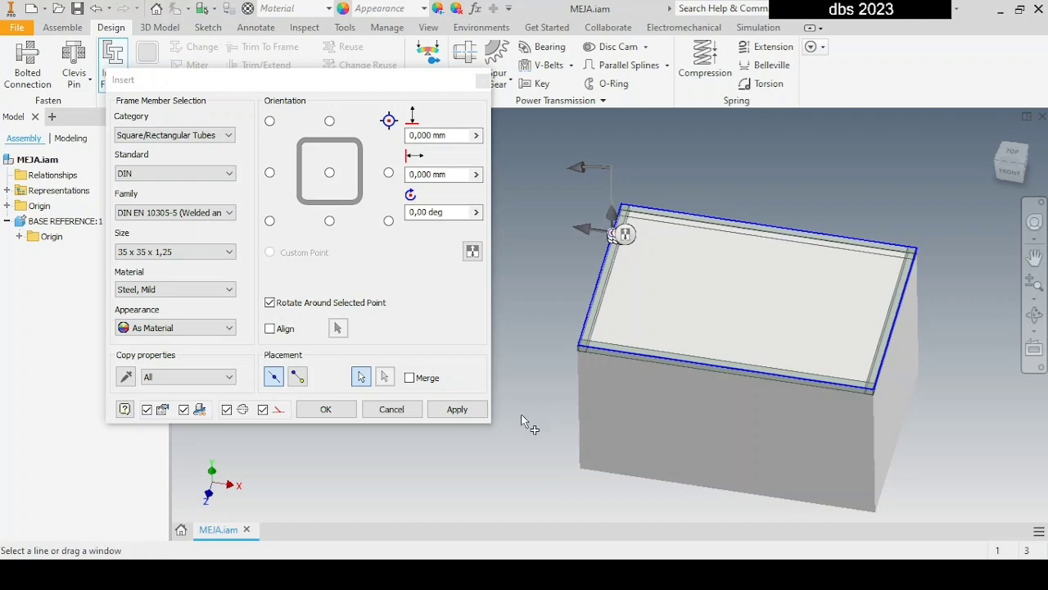
Add square tubes along the block's four vertical corner edges as table legs.
click(582, 378)
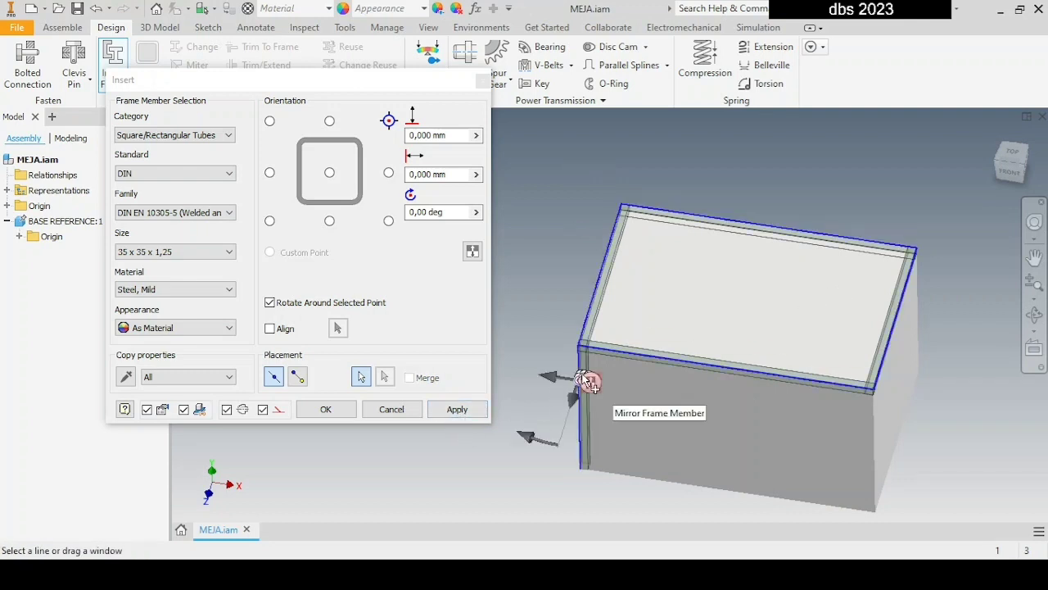
click(627, 260)
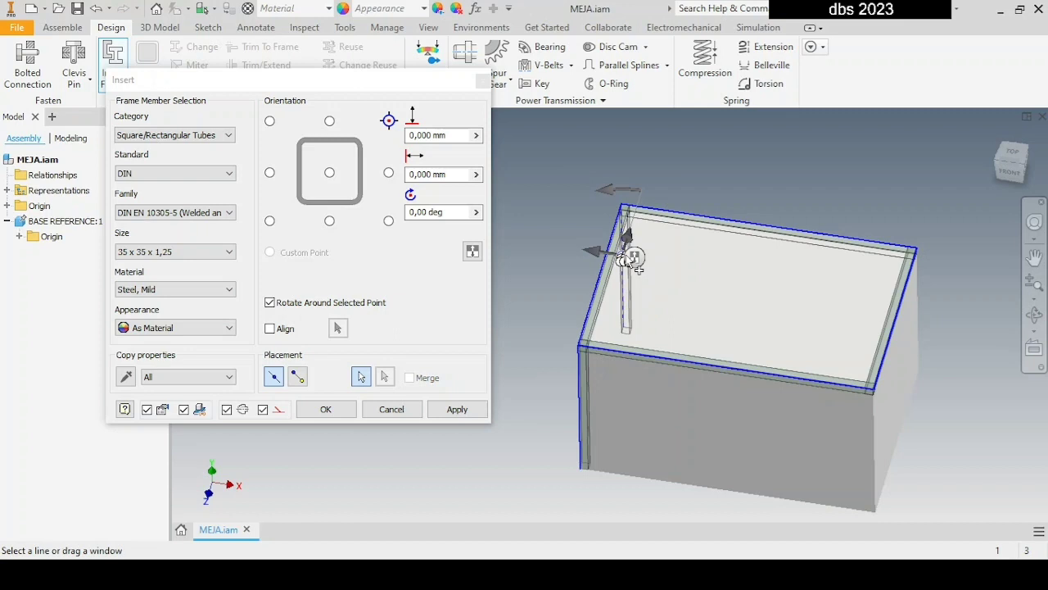
click(918, 344)
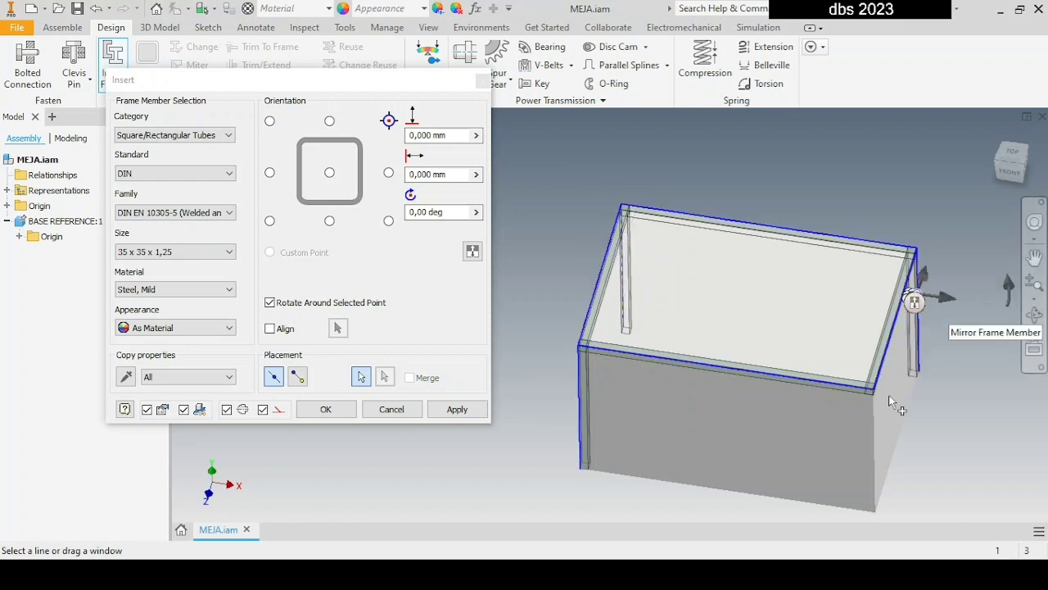
click(874, 433)
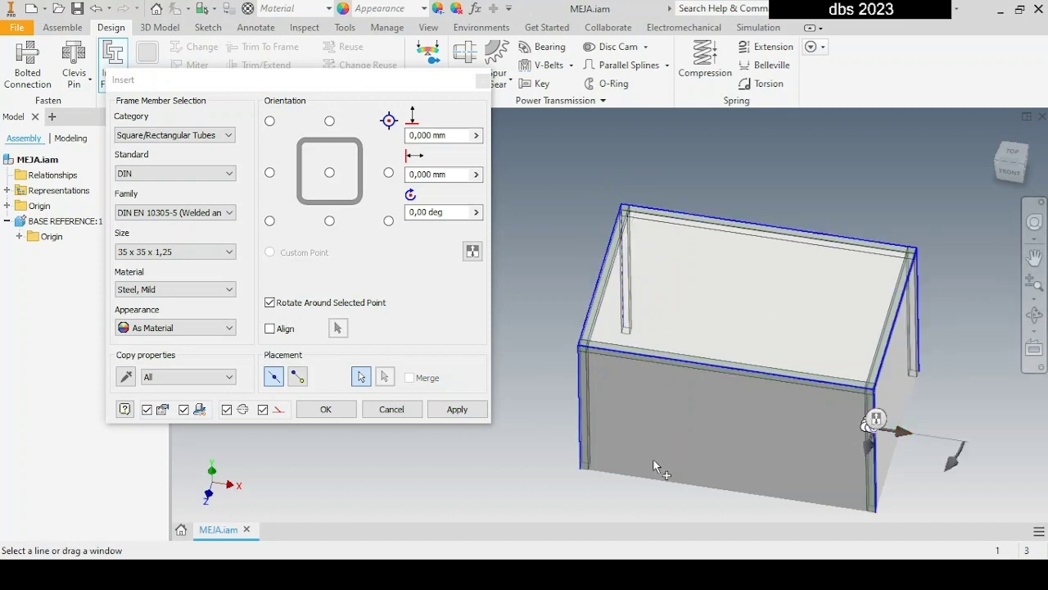
Add square tubes along the block's back and two side bottom edges, leaving the front bottom edge out of the selection.
click(627, 474)
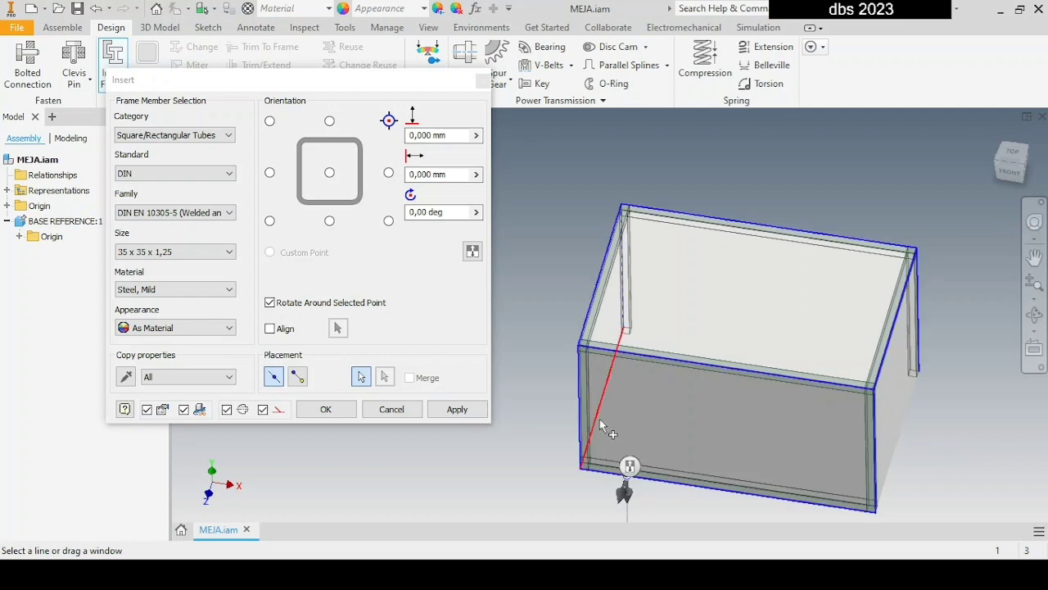
click(599, 419)
click(906, 420)
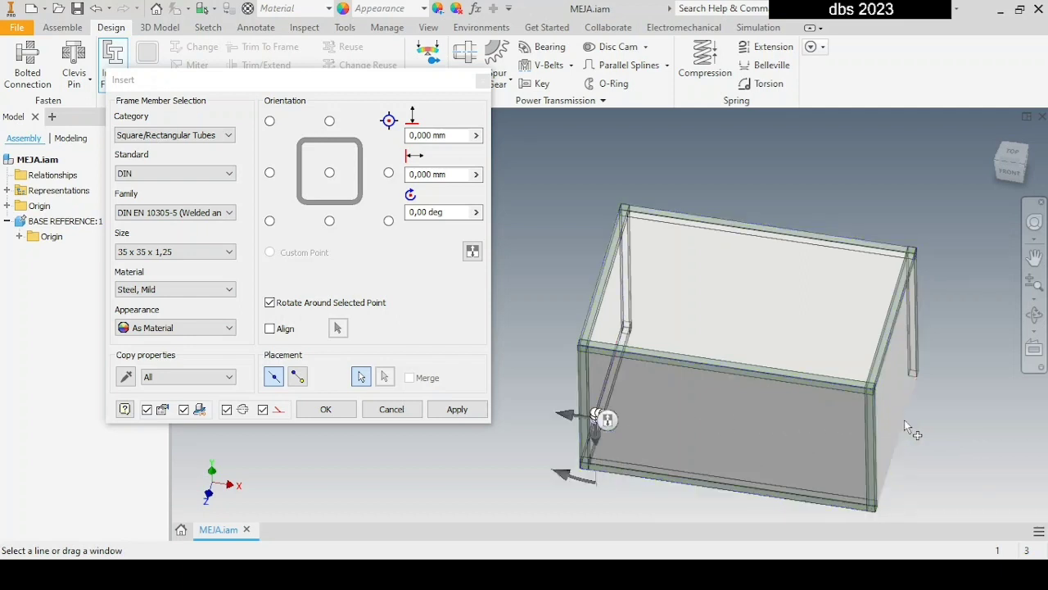
click(771, 346)
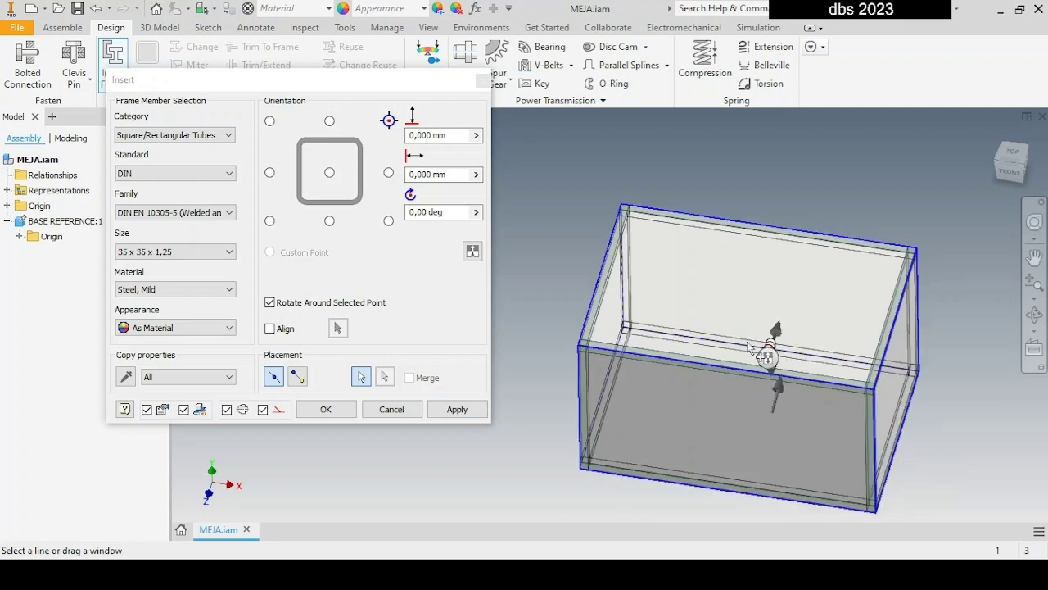
shift+middle_drag(665, 441, 683, 370)
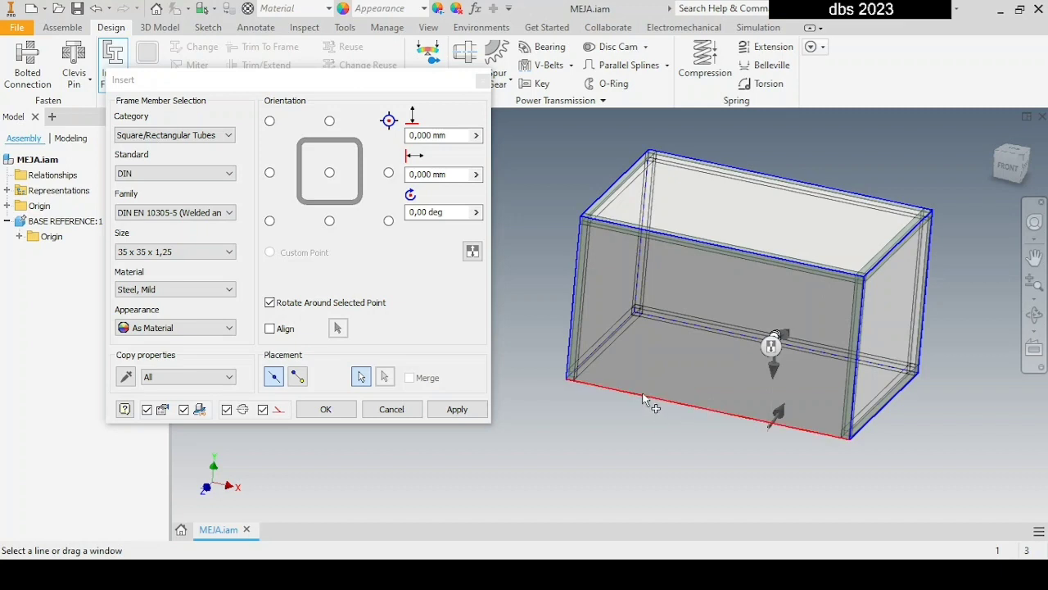
shift+middle_drag(633, 412, 633, 421)
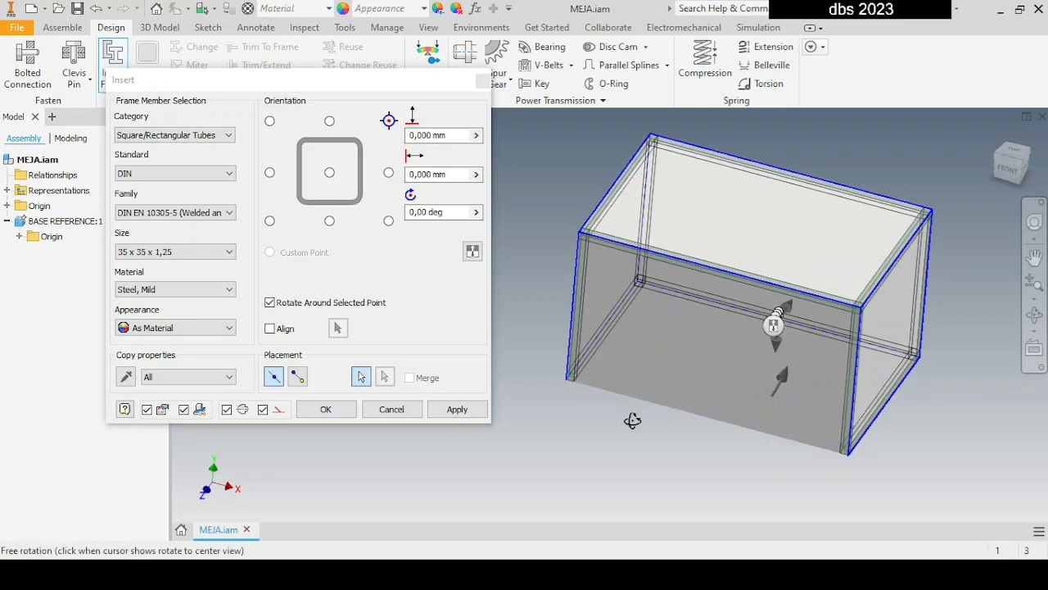
Create the frame with the file names Frame MEJA.iam and Skeleton MEJA.ipt, keep the default member names and end the insertion.
click(458, 413)
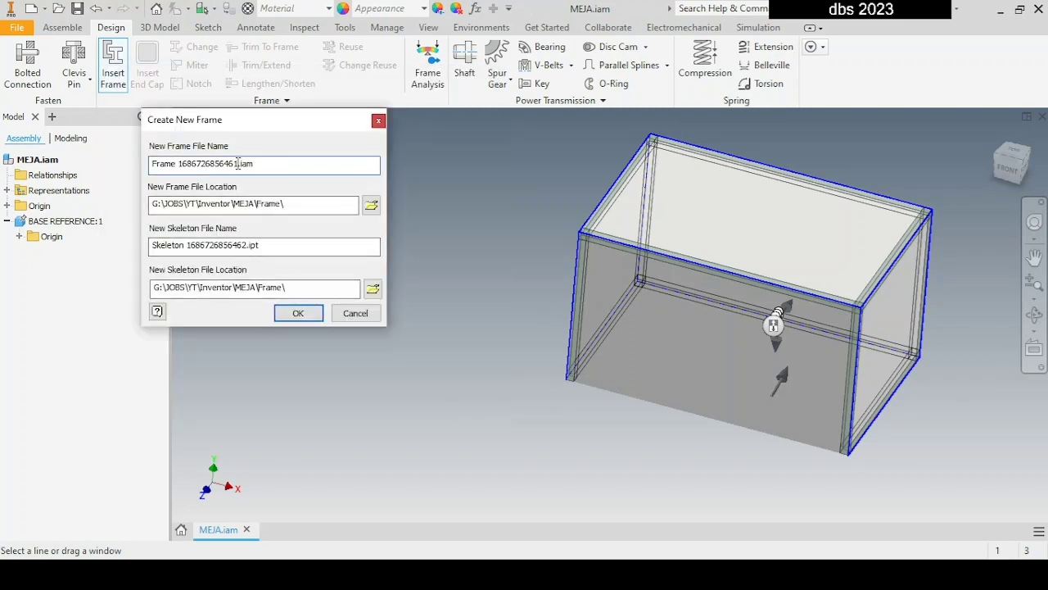
drag(236, 164, 179, 164)
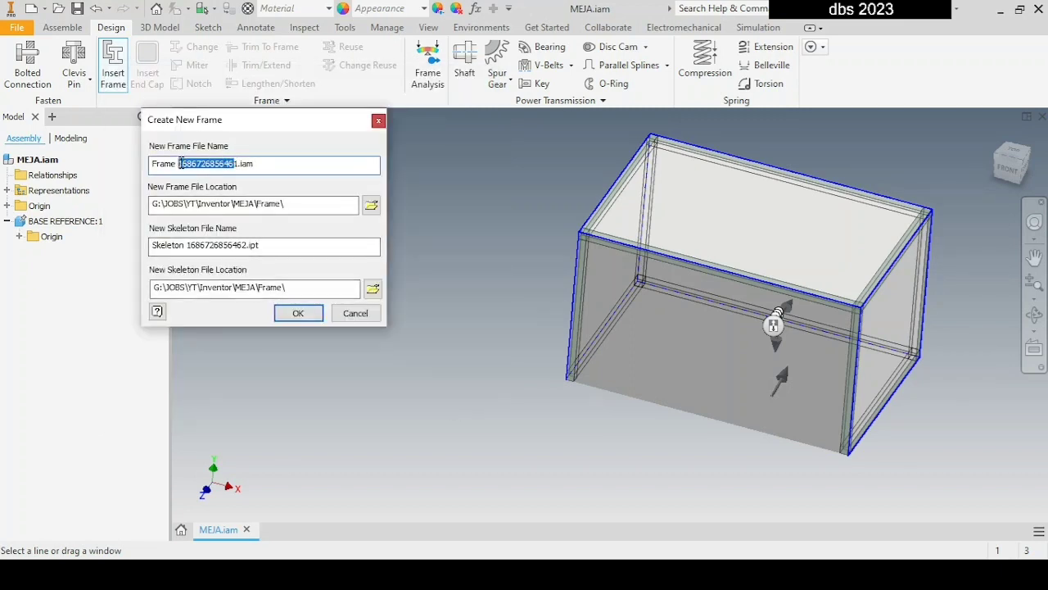
key(BackSpace)
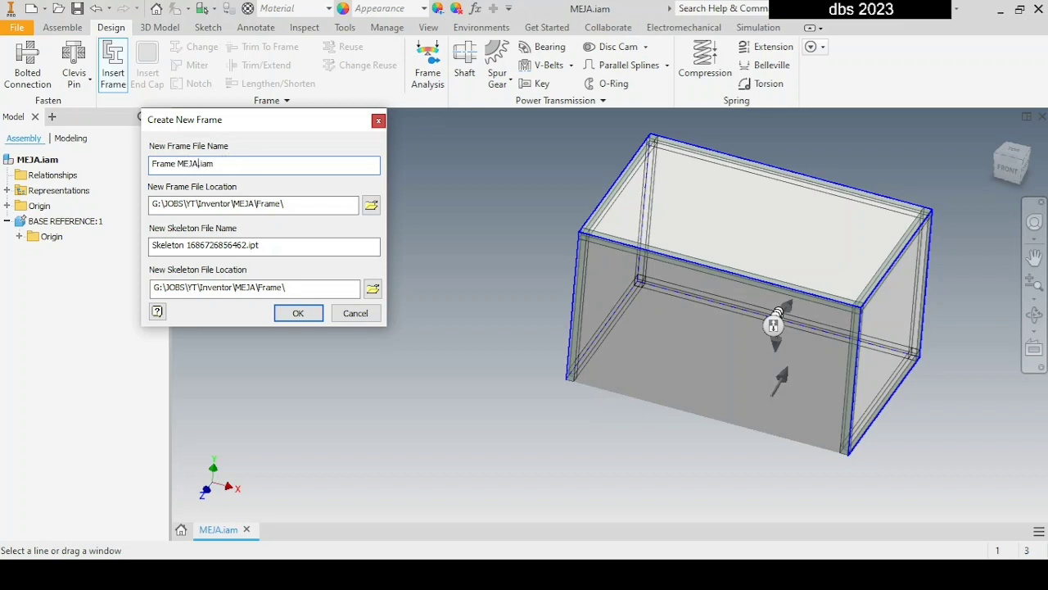
drag(247, 245, 196, 244)
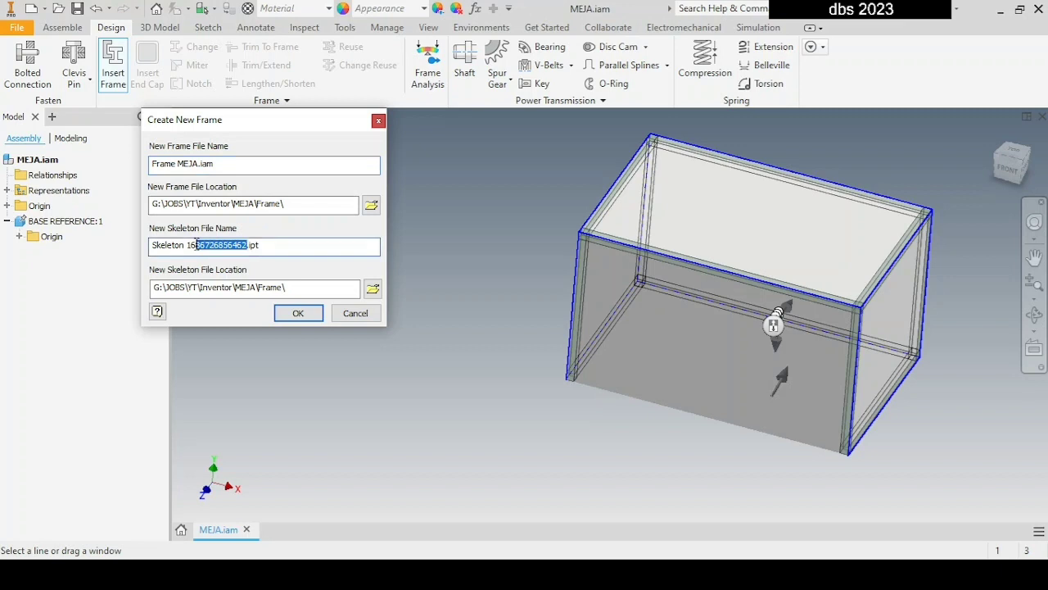
text(MEJA)
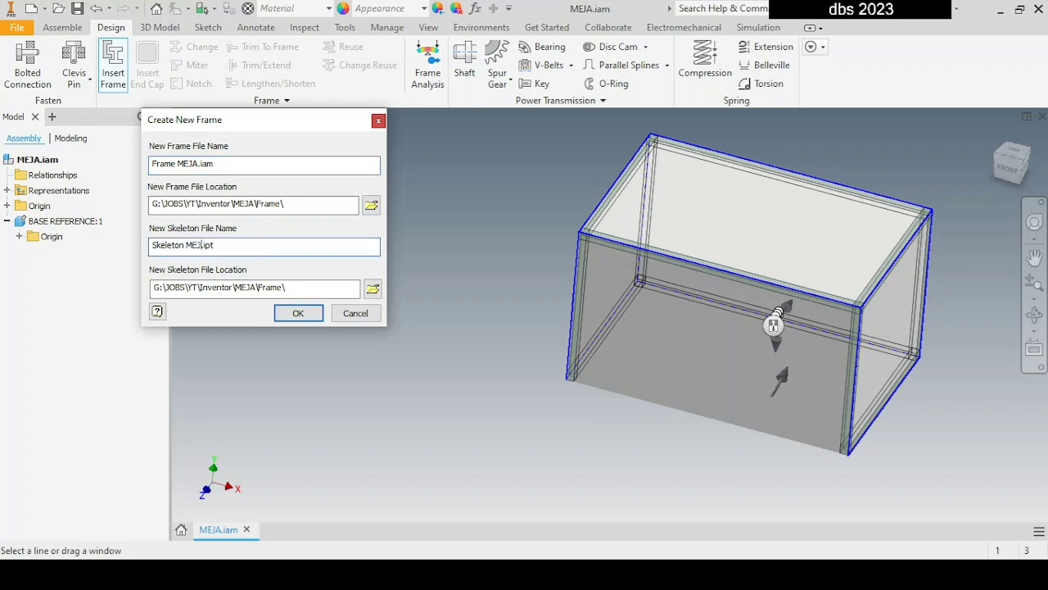
click(299, 312)
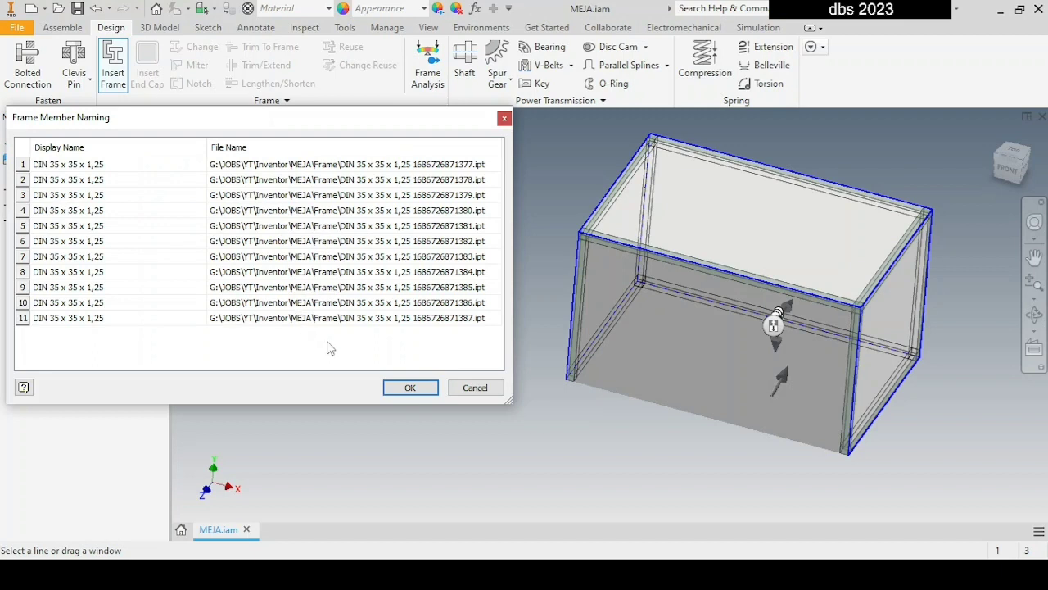
click(425, 388)
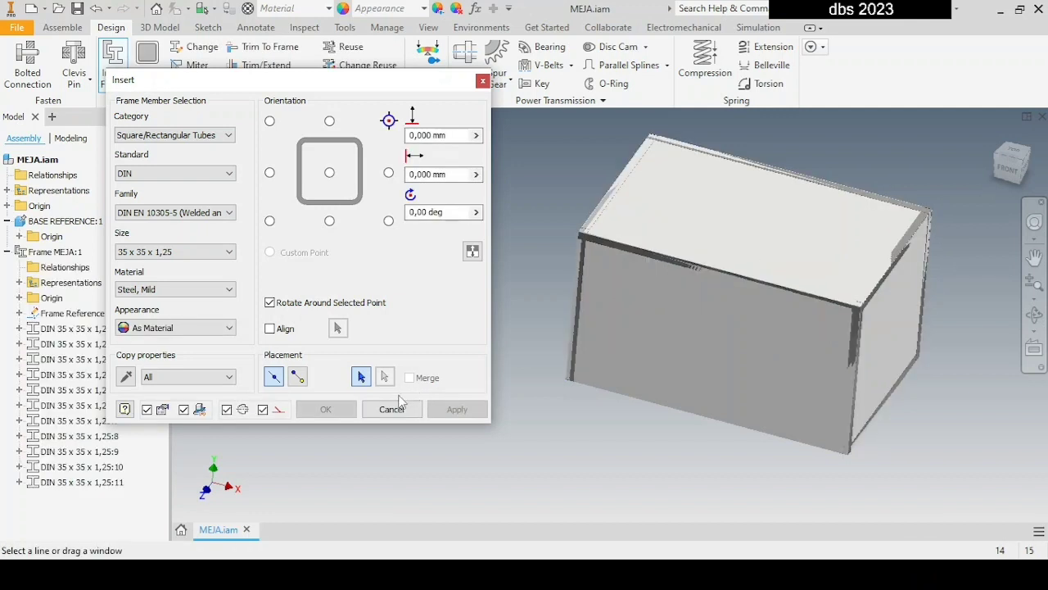
click(392, 410)
Make the BASE REFERENCE block transparent to see the tubes inside it.
click(35, 224)
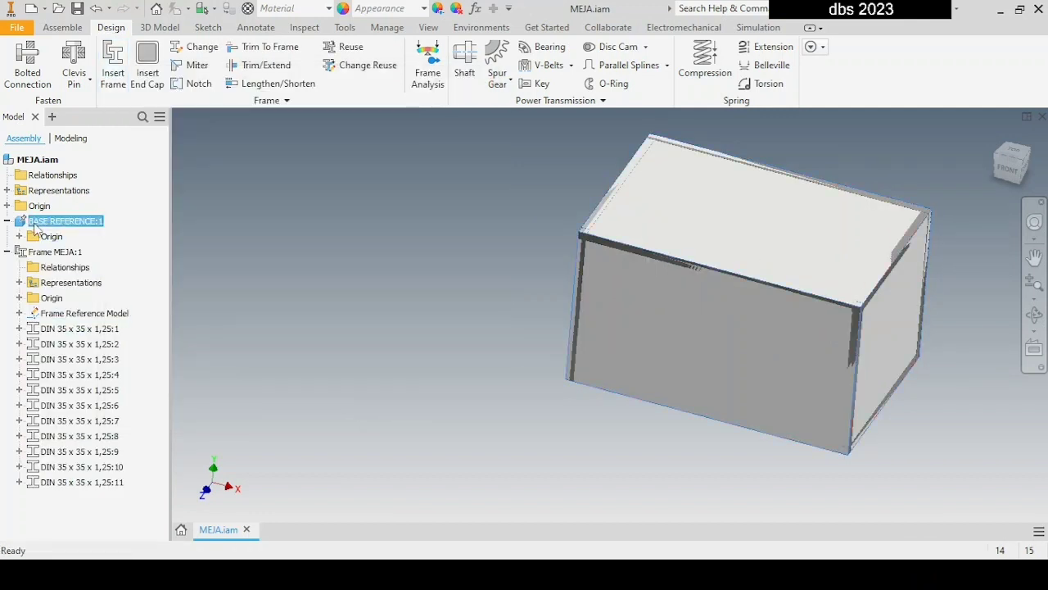
right_click(67, 223)
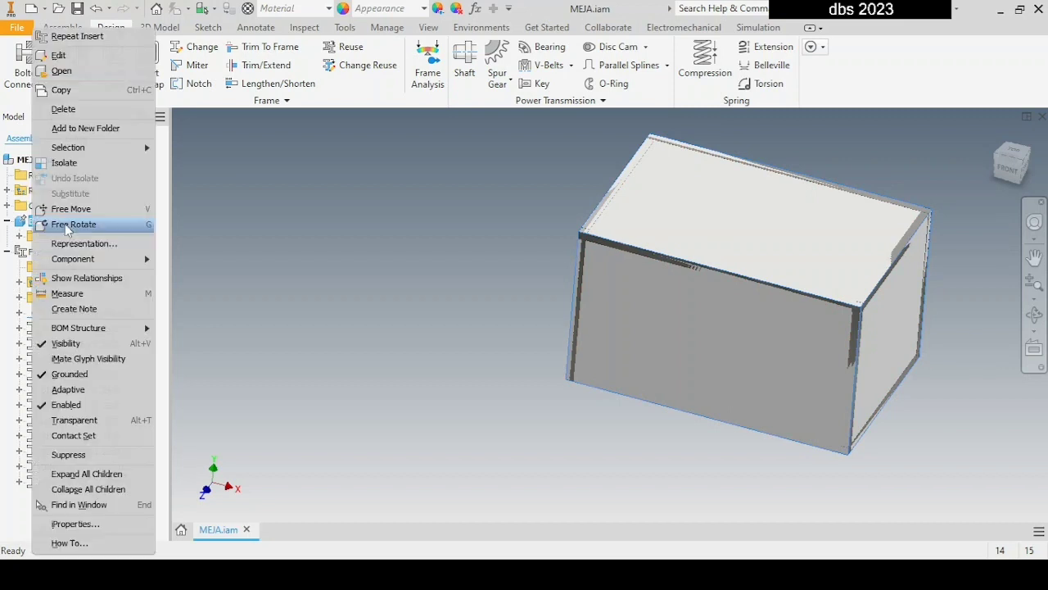
click(74, 419)
shift+middle_drag(519, 392, 489, 367)
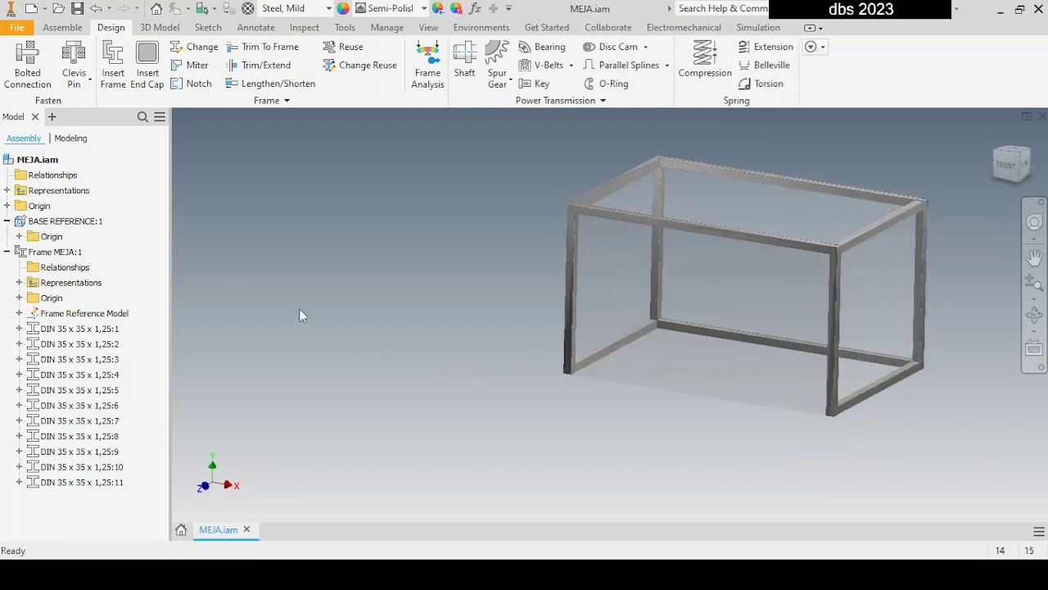
Hide the BASE REFERENCE block so that only the tube frame is displayed.
click(69, 223)
key(alt+v)
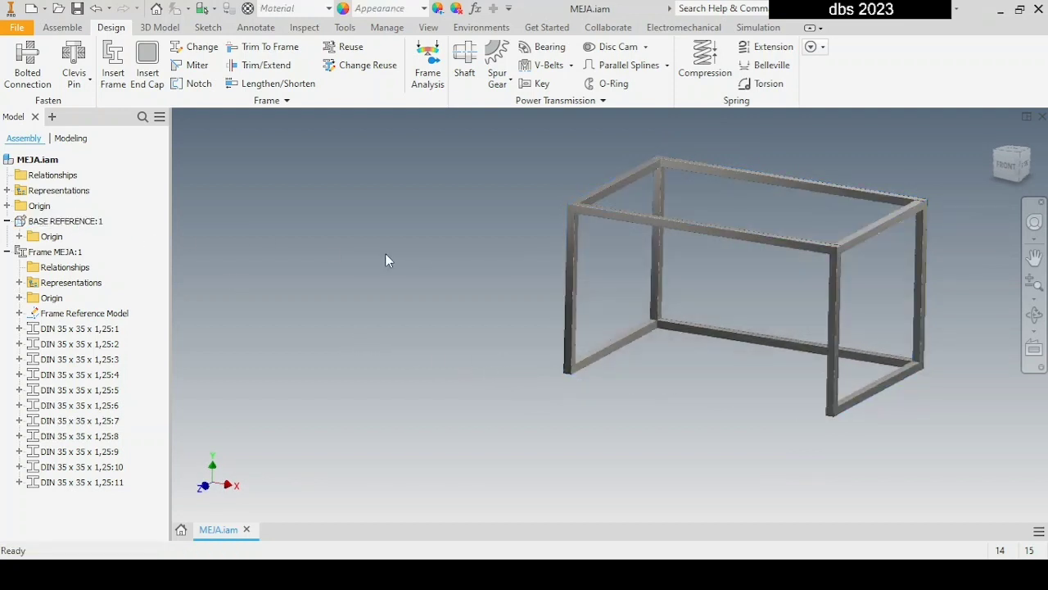
middle_drag(392, 253, 406, 336)
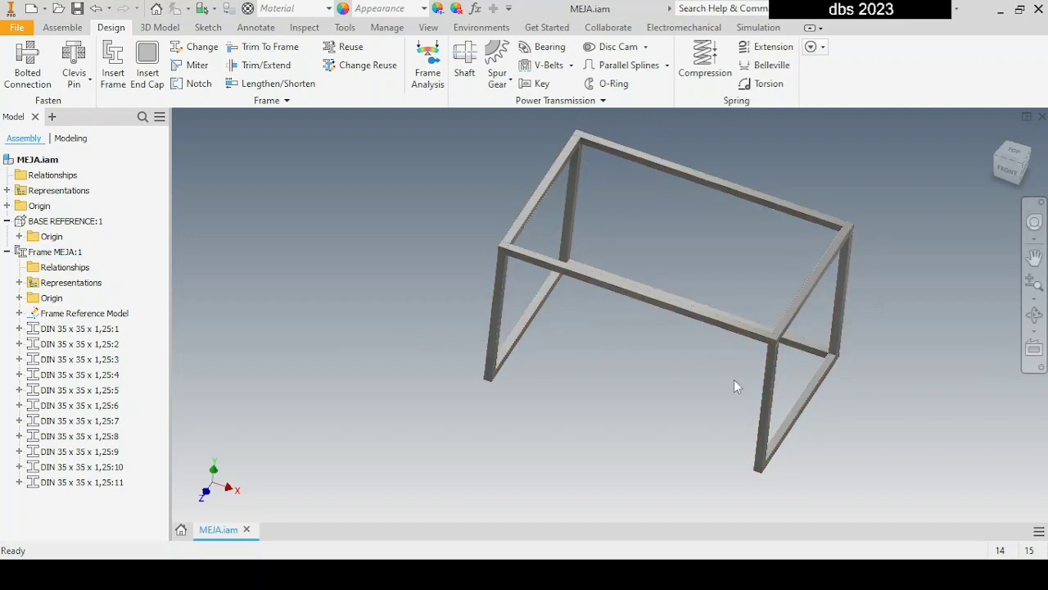
Show the BASE REFERENCE block again and turn off its transparency.
click(59, 222)
click(59, 222)
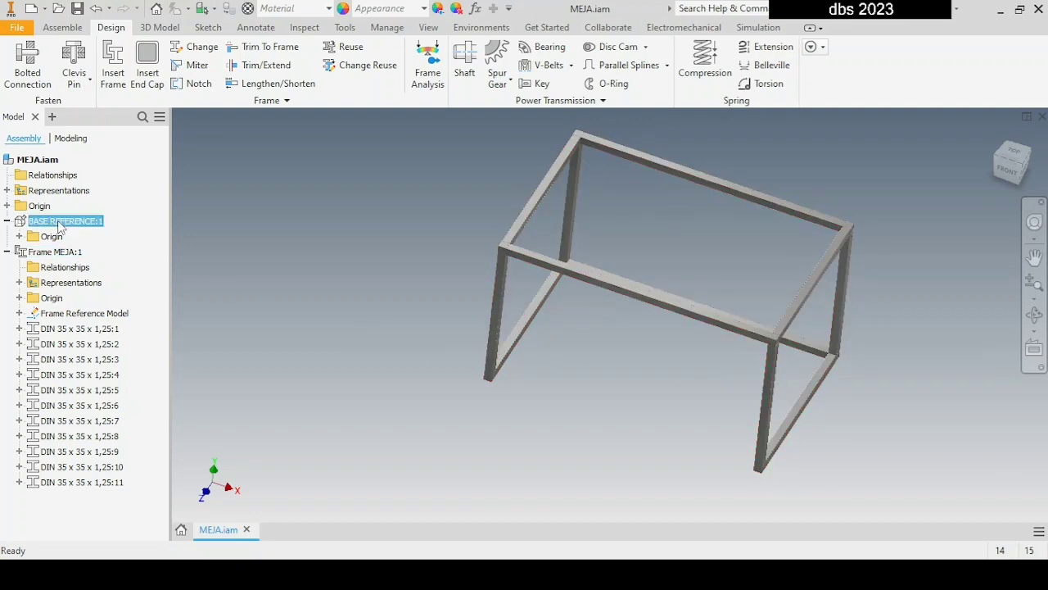
key(alt+v)
click(59, 223)
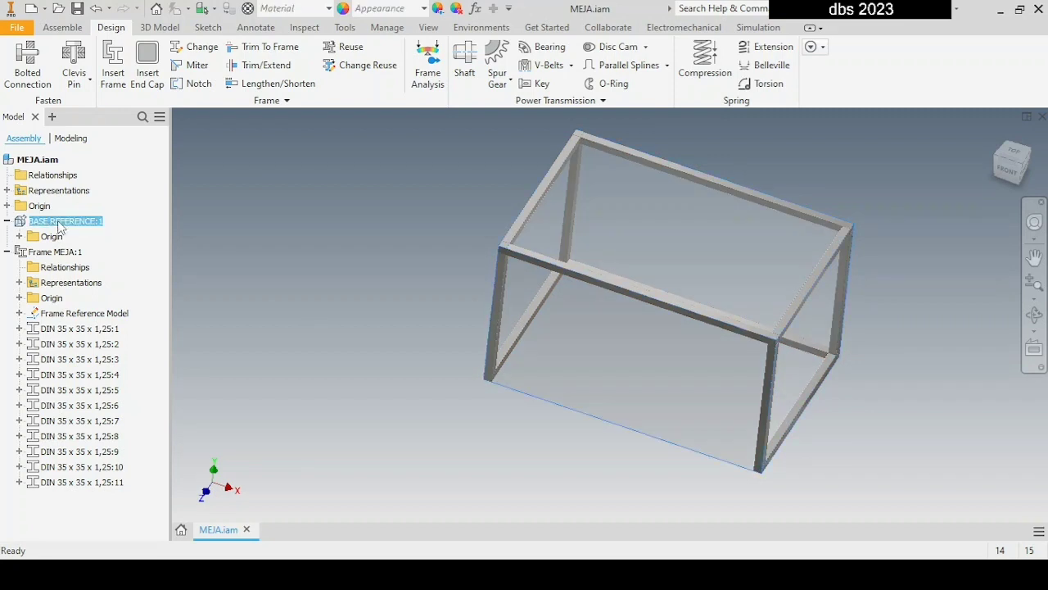
key(v)
key(t)
shift+middle_drag(497, 368, 562, 305)
Edit the BASE REFERENCE block in place with a new sketch on its bottom face, and hide the Frame MEJA frame.
click(54, 224)
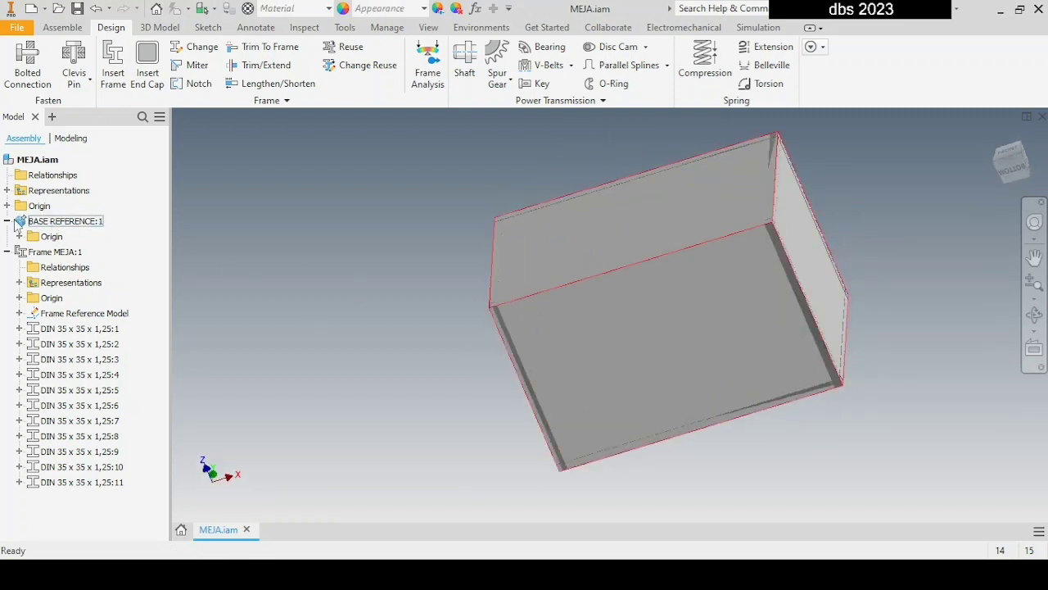
double_click(33, 222)
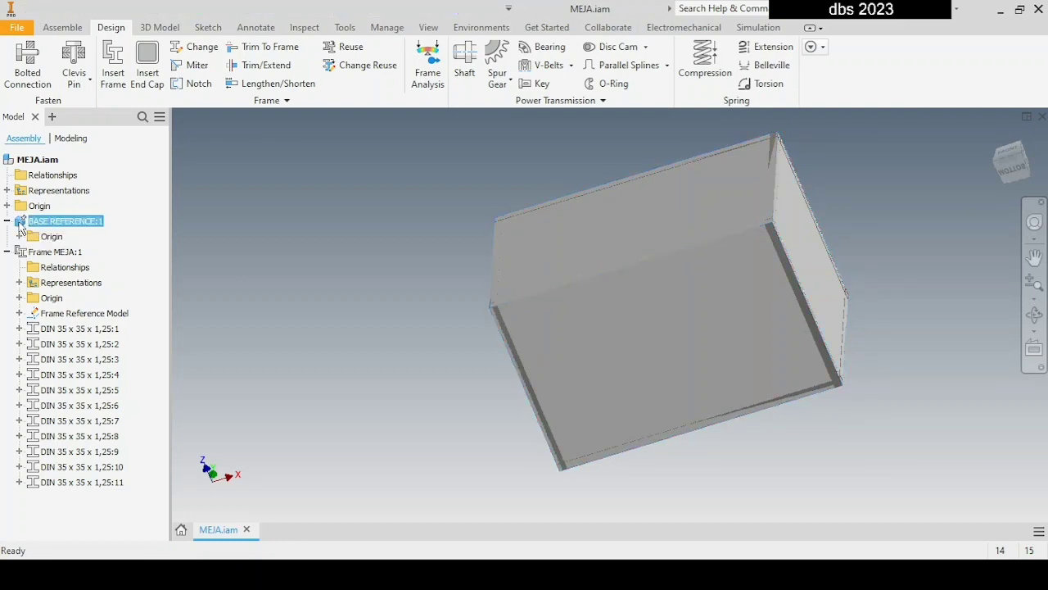
click(579, 371)
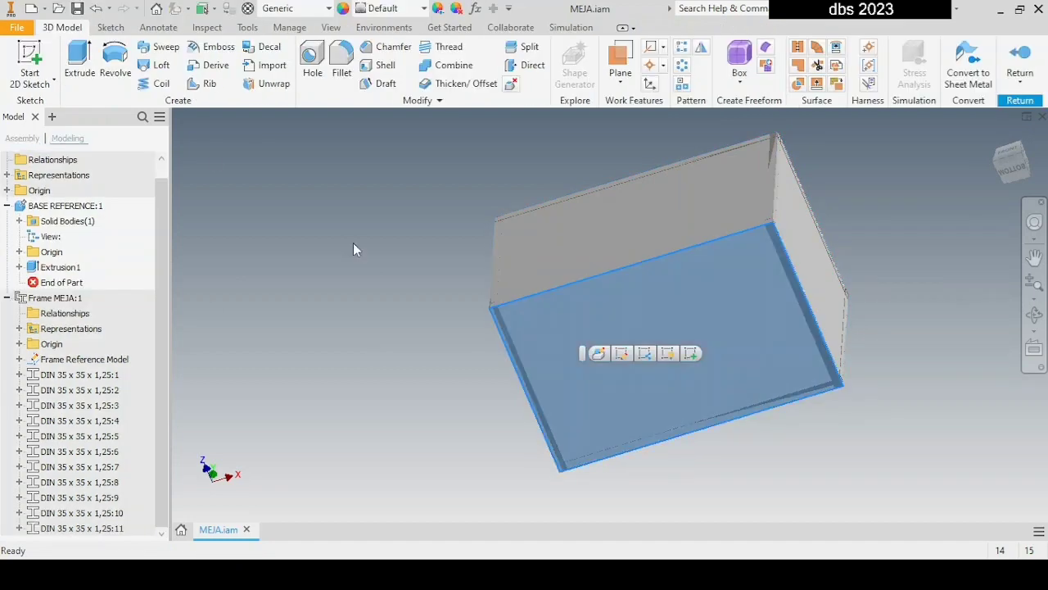
click(29, 57)
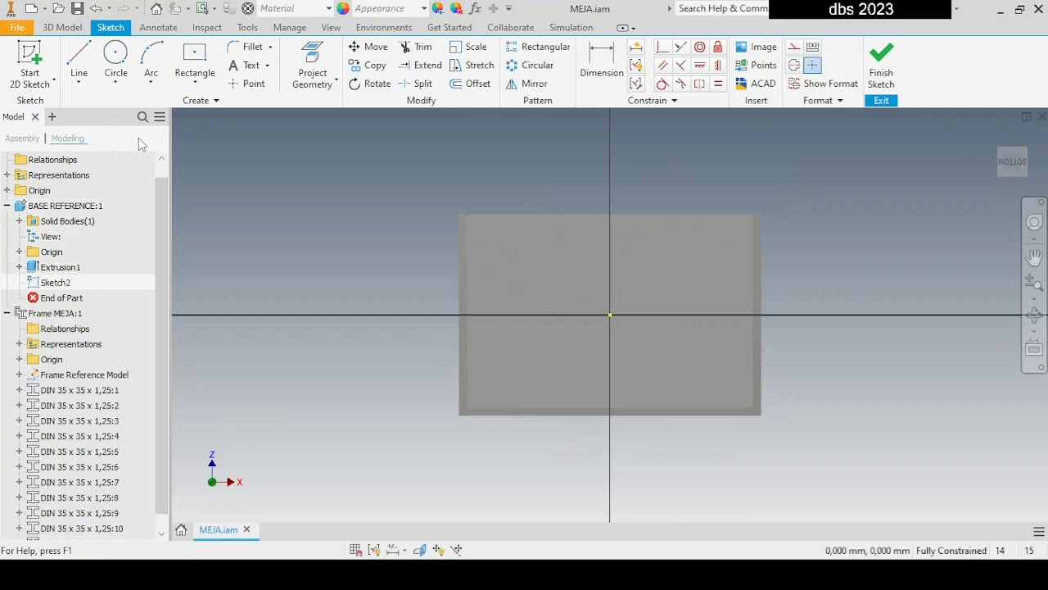
click(46, 315)
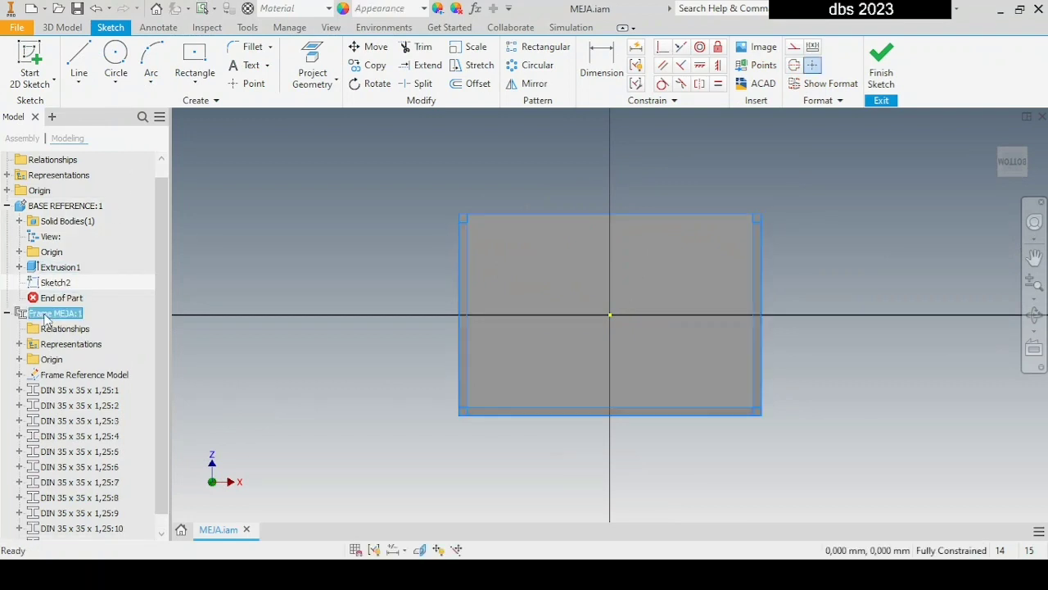
key(alt+v)
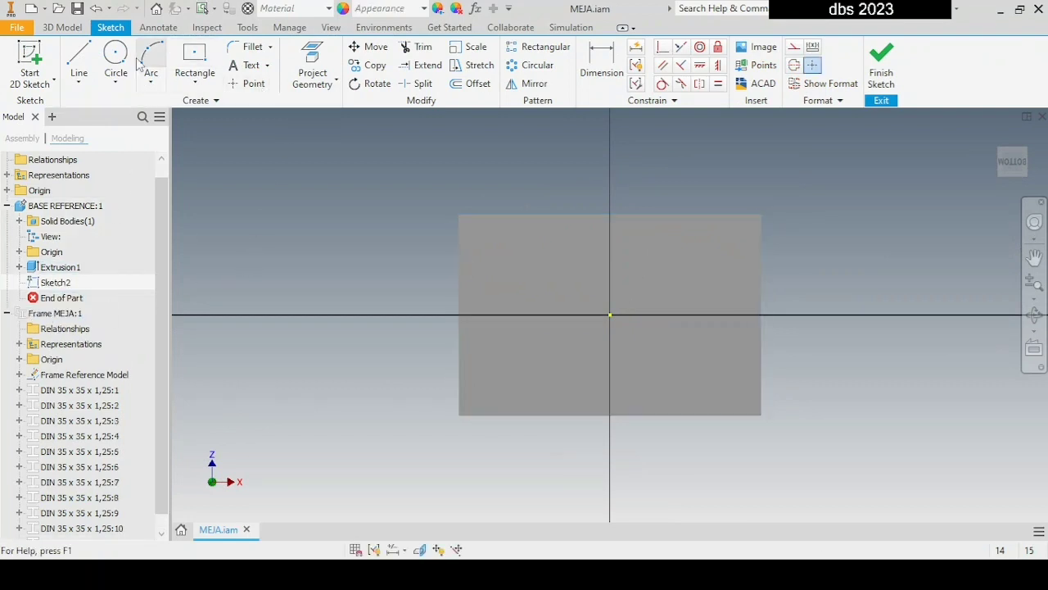
Sketch a 1200 mm line across the block's bottom face between the midpoints of its two short edges, and finish the sketch.
click(79, 59)
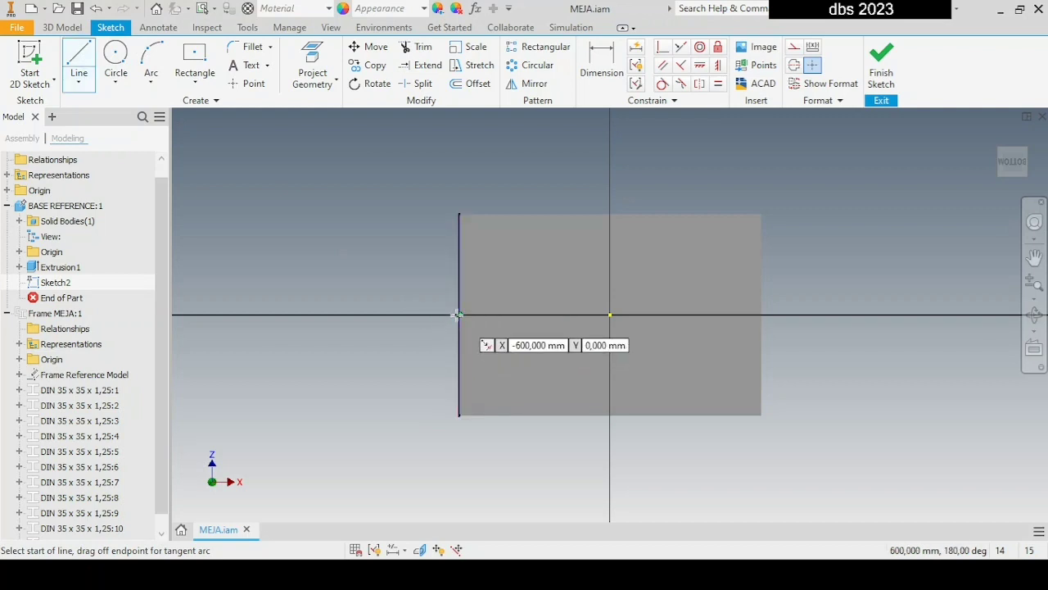
click(457, 314)
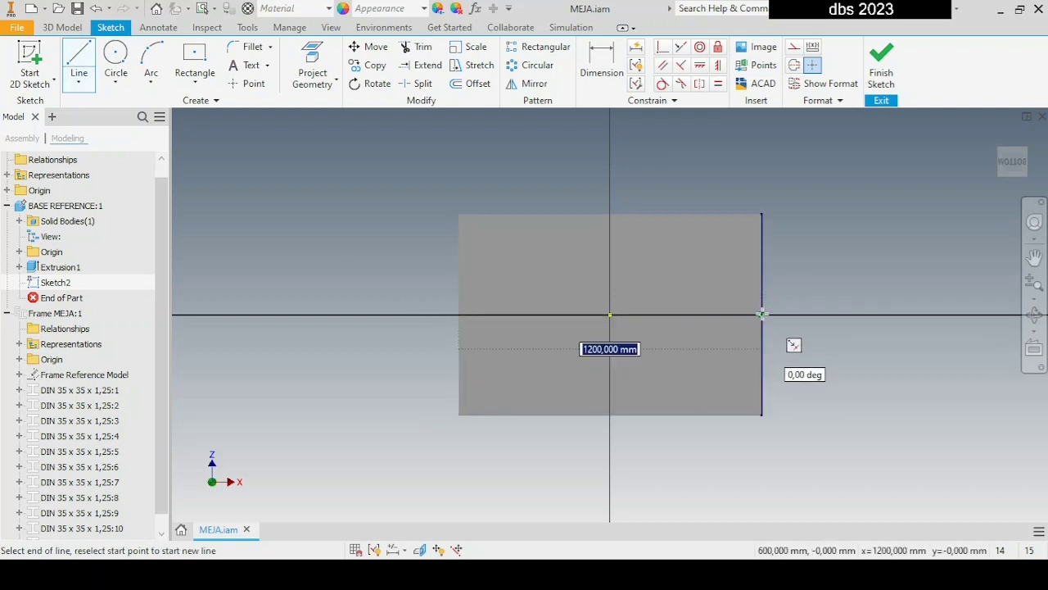
click(762, 314)
right_click(647, 227)
click(710, 227)
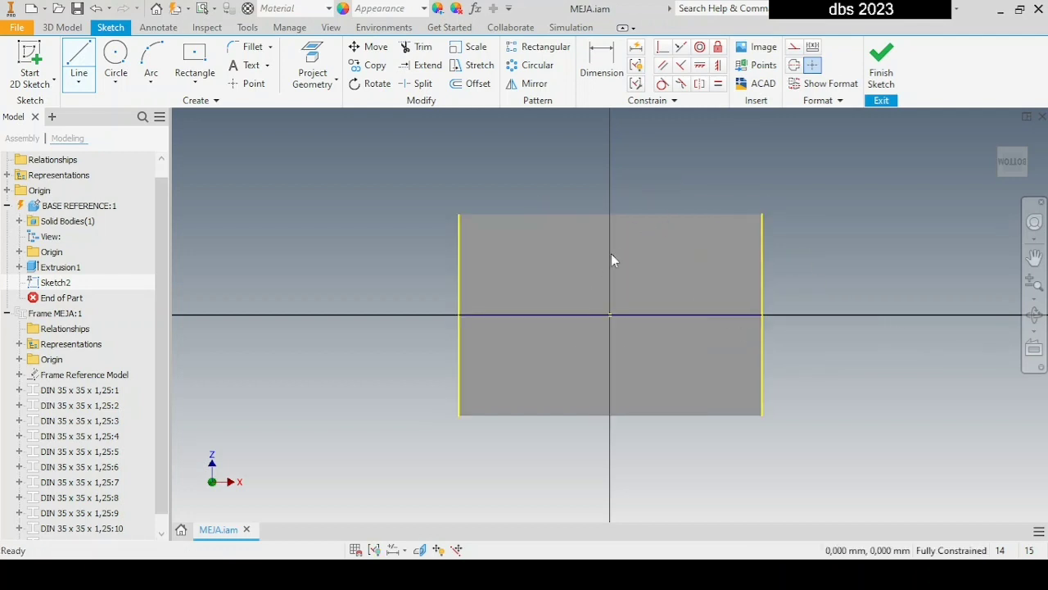
shift+middle_drag(611, 253, 385, 327)
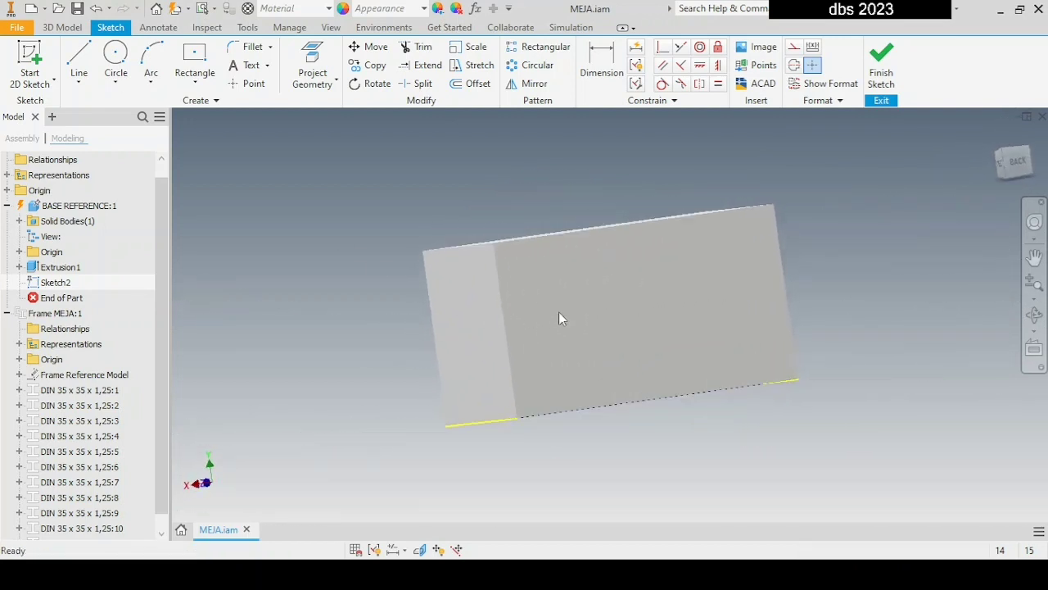
click(879, 72)
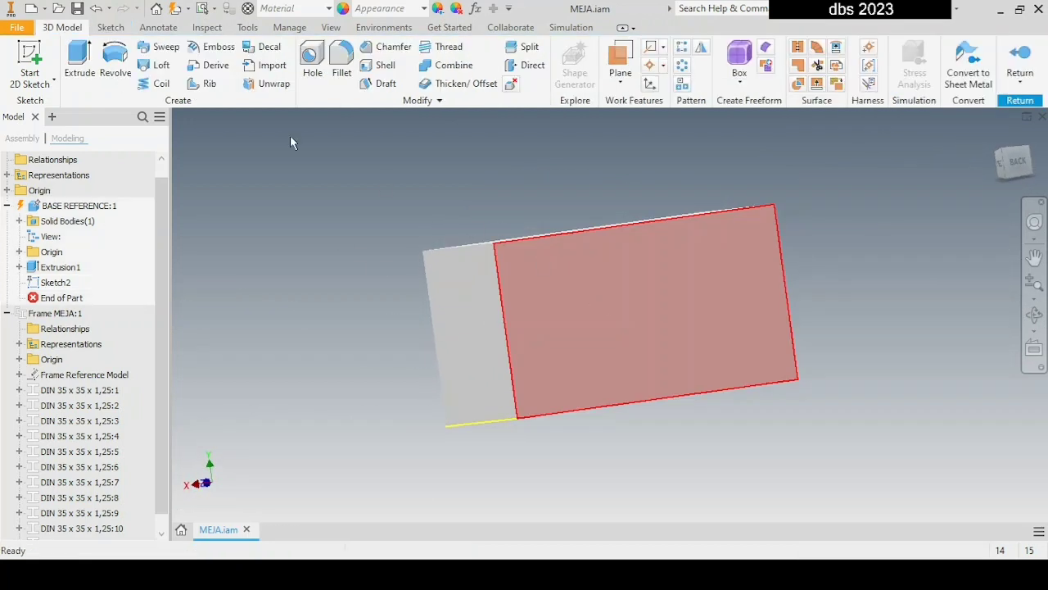
Sketch a horizontal line across the block's back face between the midpoints of its vertical edges, and finish the sketch.
click(28, 57)
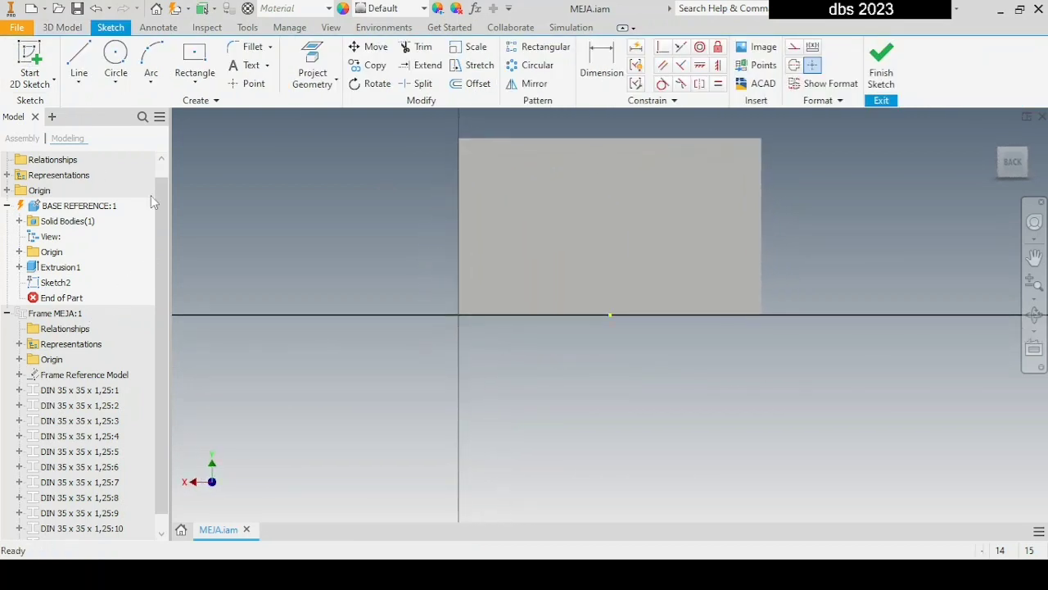
click(79, 57)
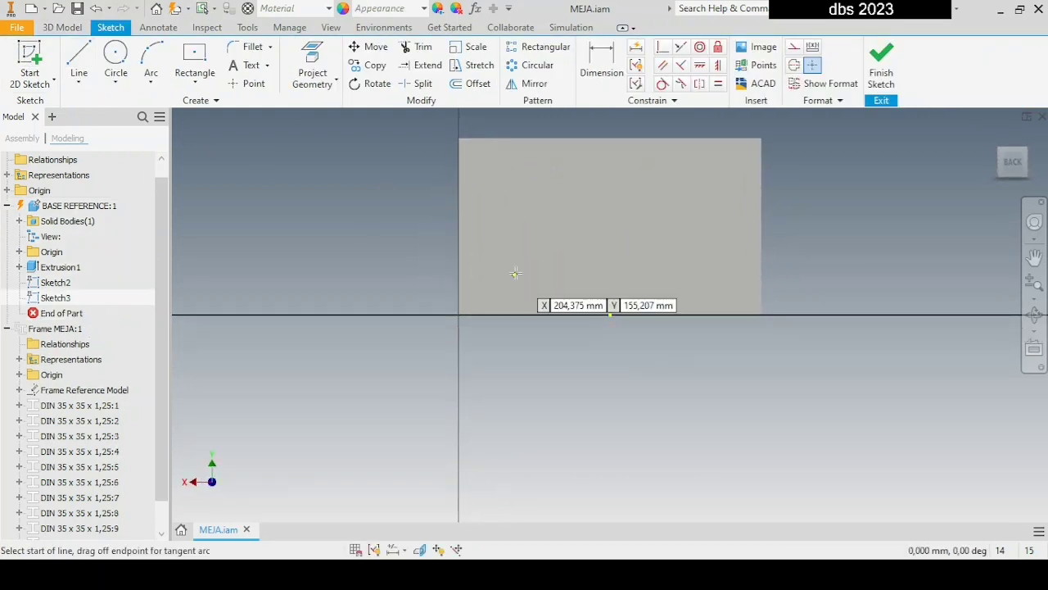
click(459, 226)
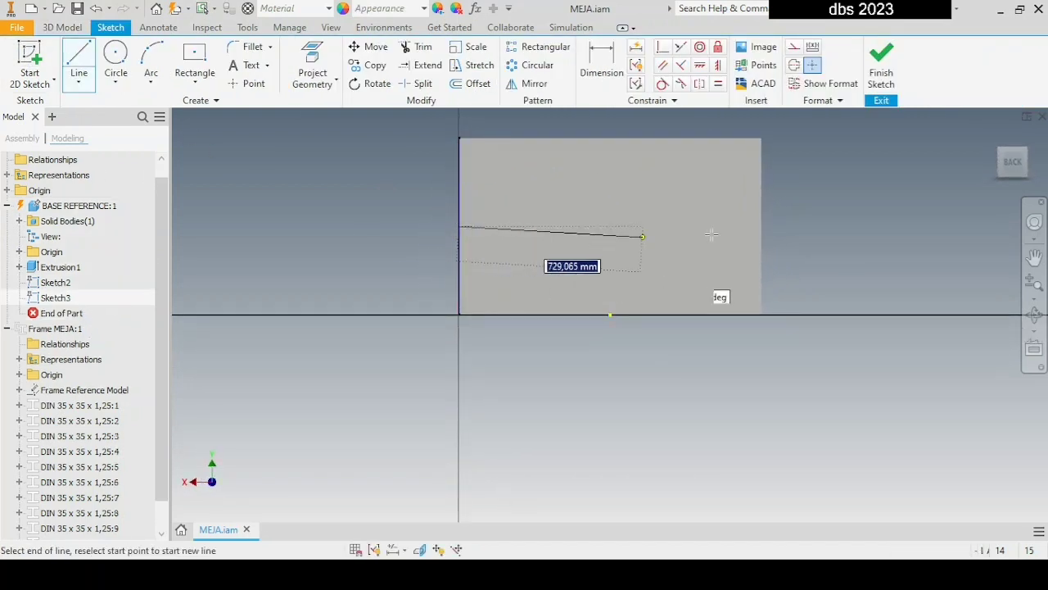
double_click(761, 226)
click(881, 65)
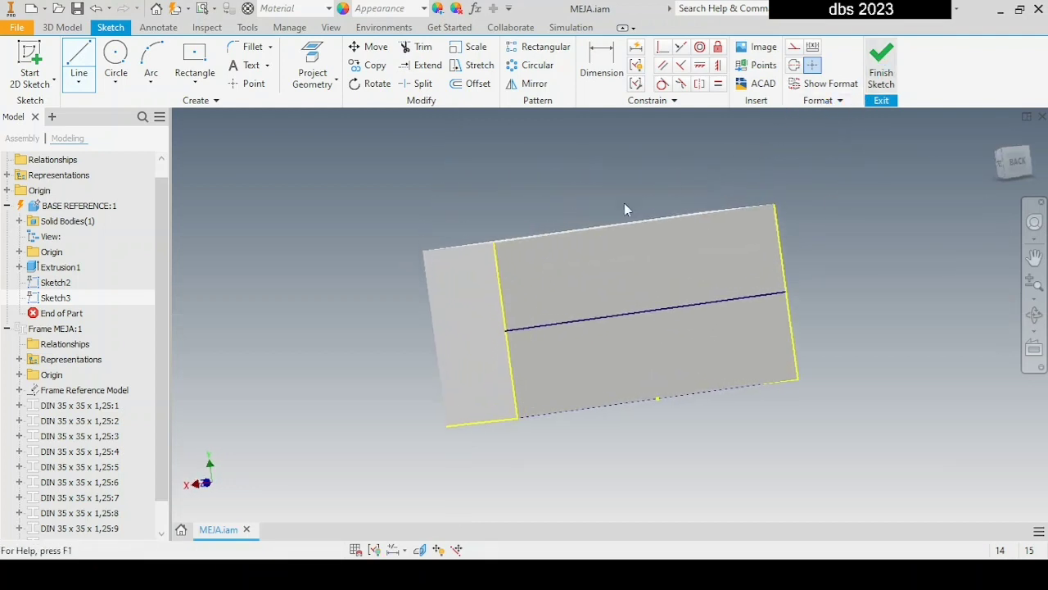
Return to the top-level MEJA assembly and show the Frame MEJA frame again.
mouse_move(557, 272)
shift+middle_down()
mouse_move(617, 261)
mouse_move(596, 274)
shift+middle_up()
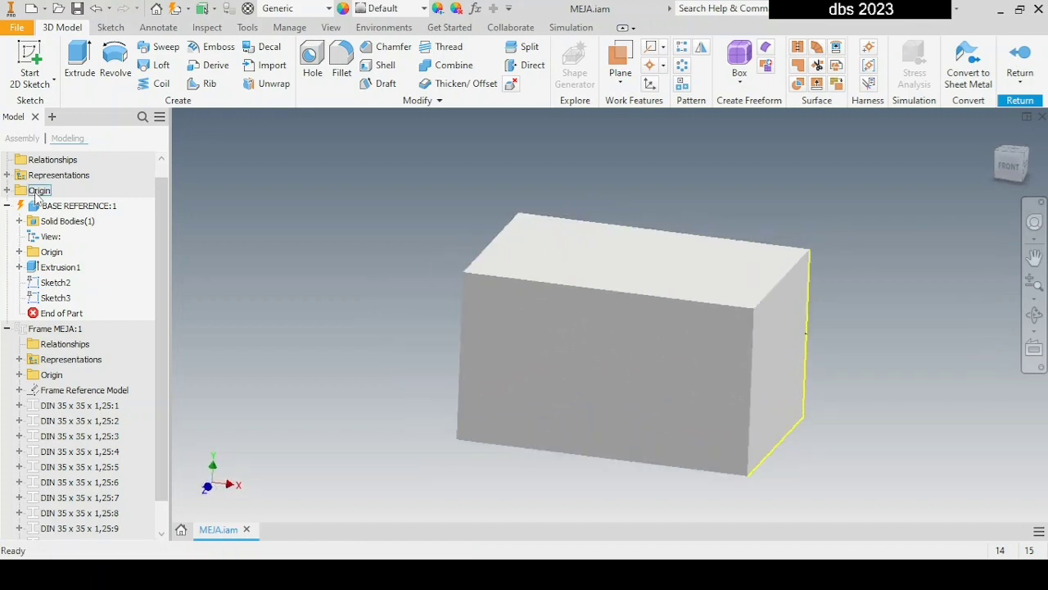
scroll(35, 193, up, 1)
double_click(19, 161)
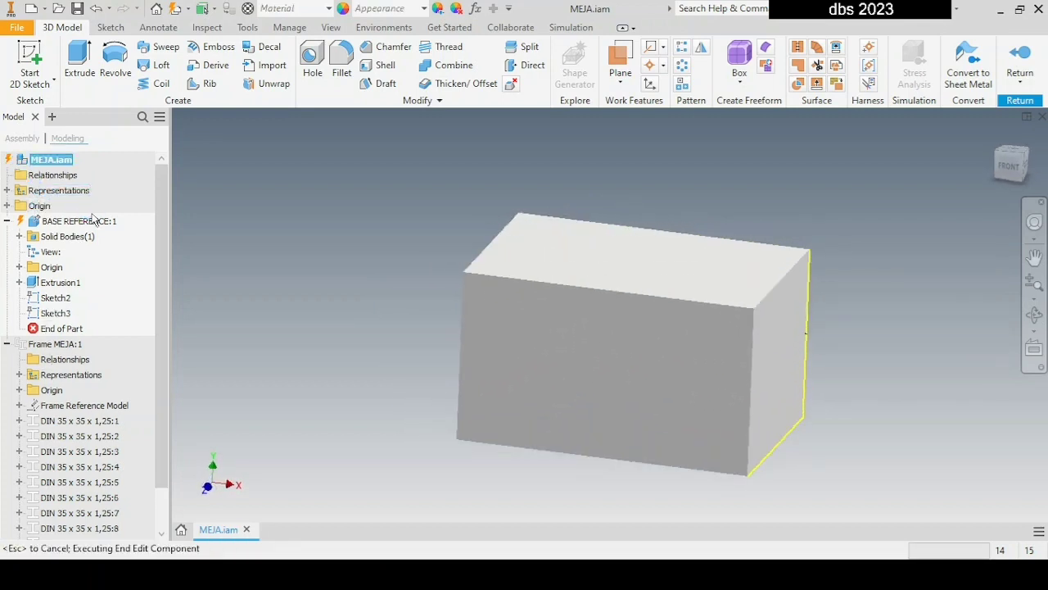
click(19, 286)
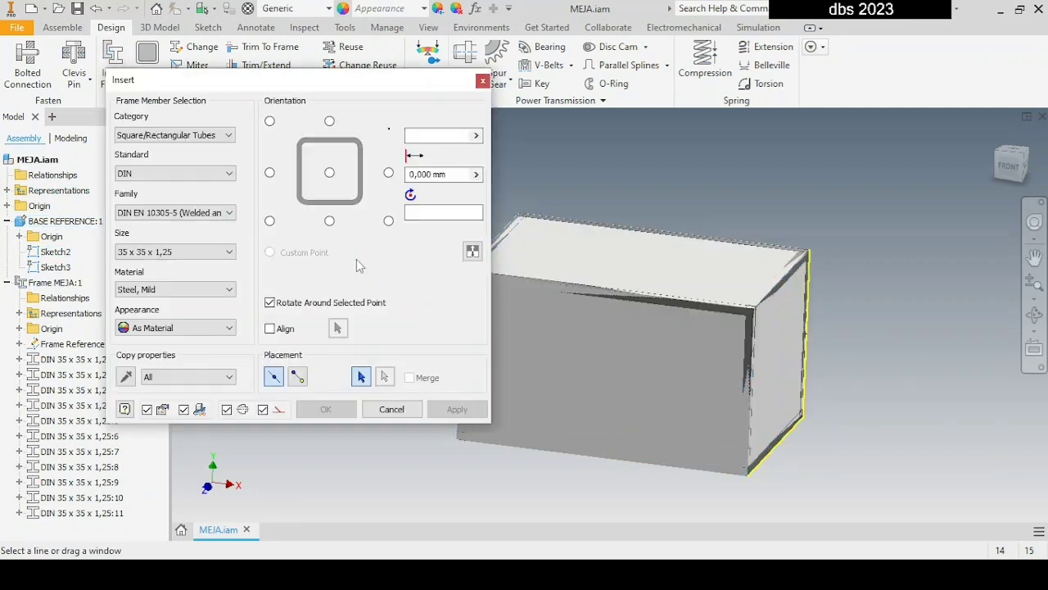
Insert a DIN 35 x 35 x 1,25 square tube along the bottom face's sketch line, anchored at the profile's bottom-middle point, with the default name.
shift+middle_drag(694, 378, 693, 336)
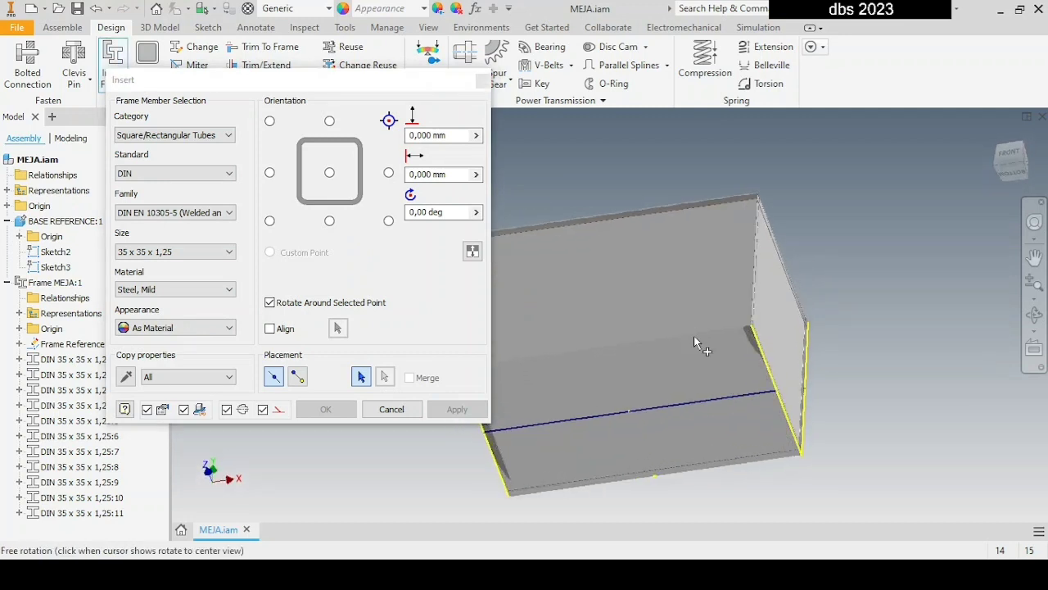
click(662, 411)
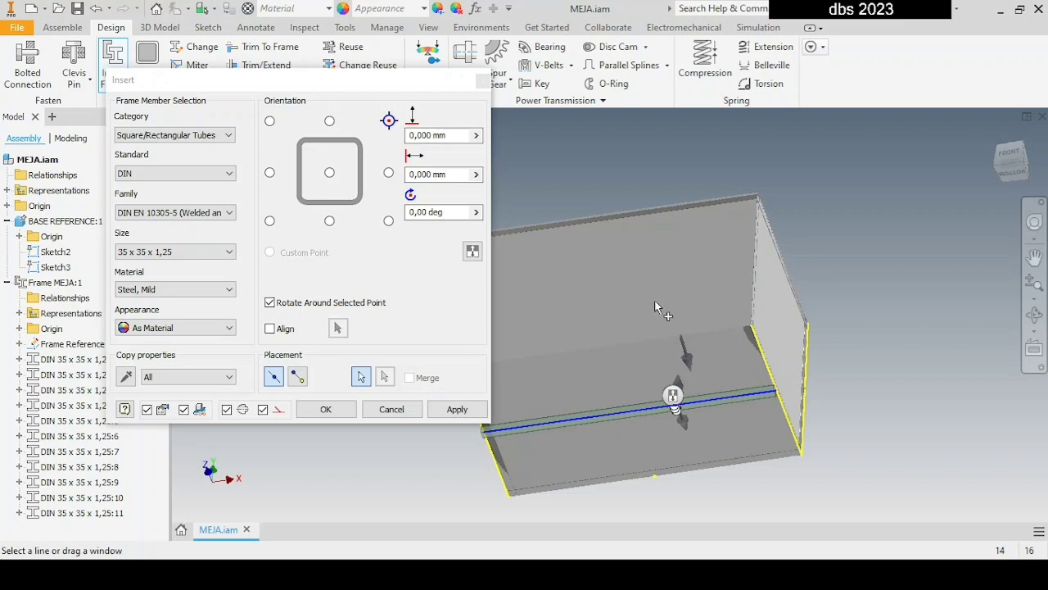
click(1028, 167)
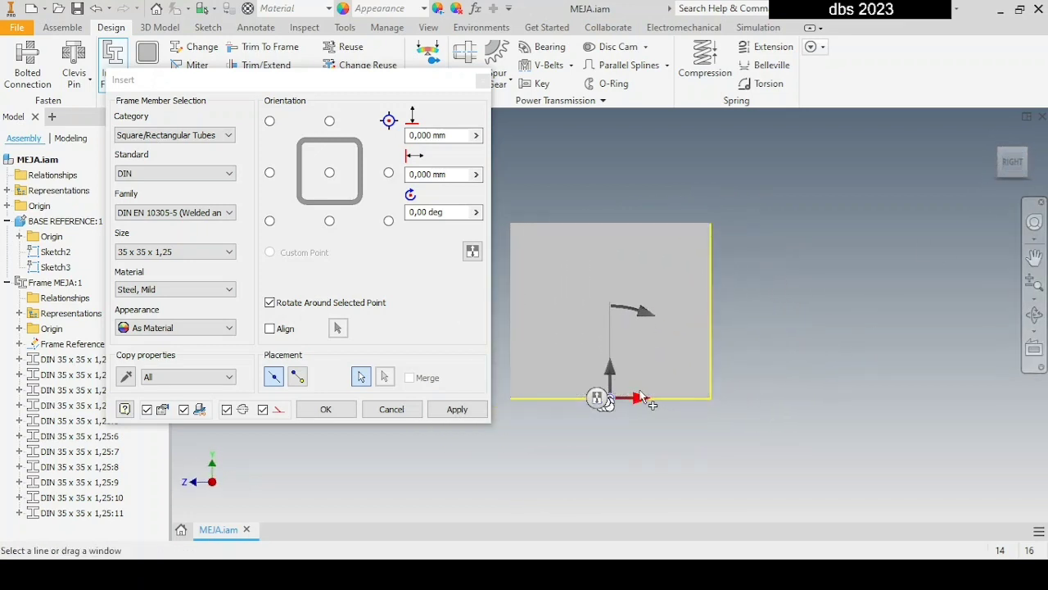
middle_drag(621, 409, 768, 345)
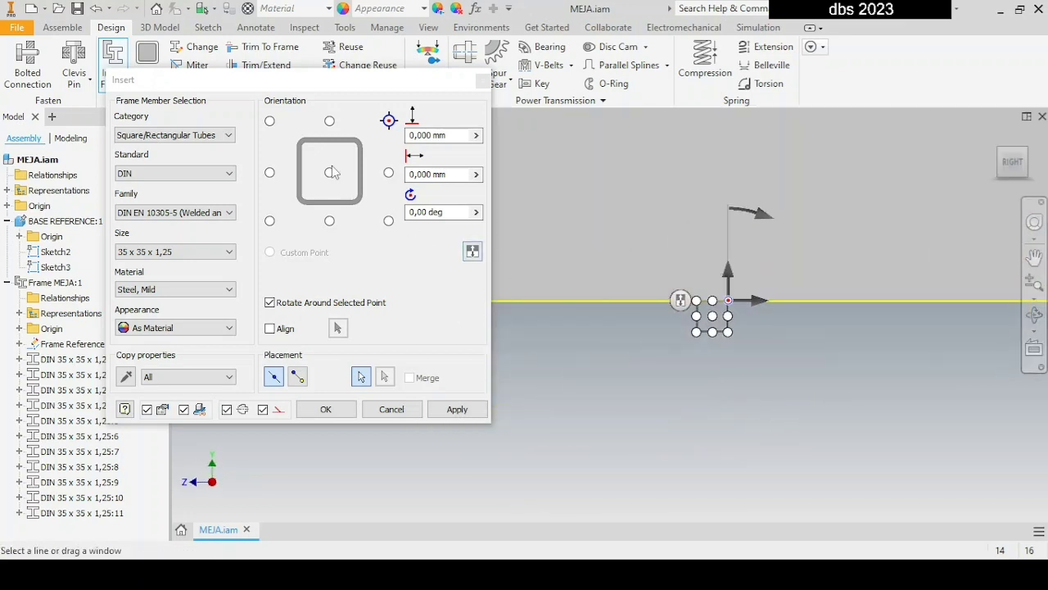
click(329, 221)
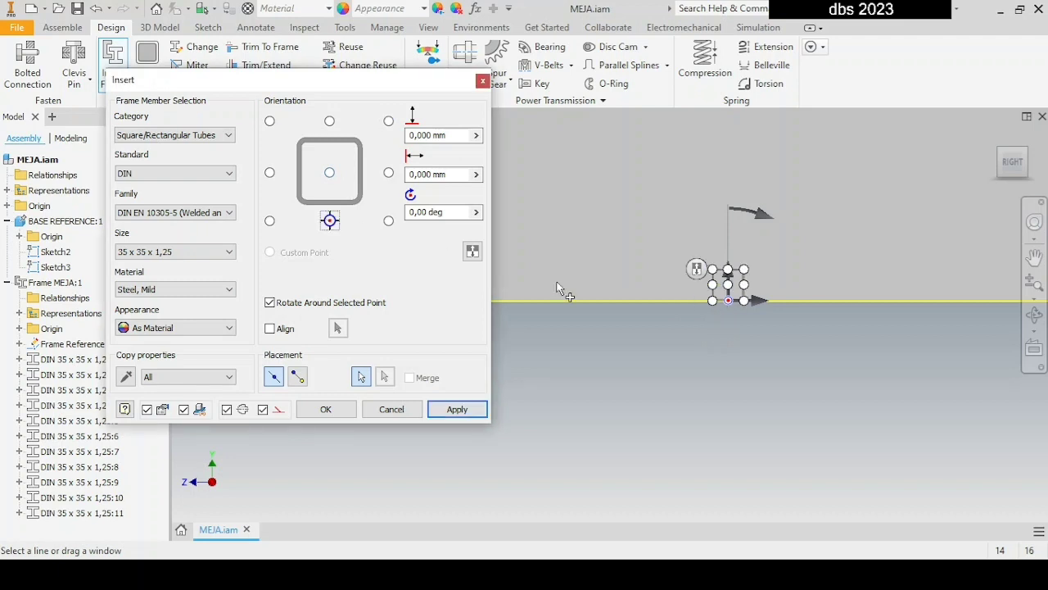
scroll(796, 338, up, 4)
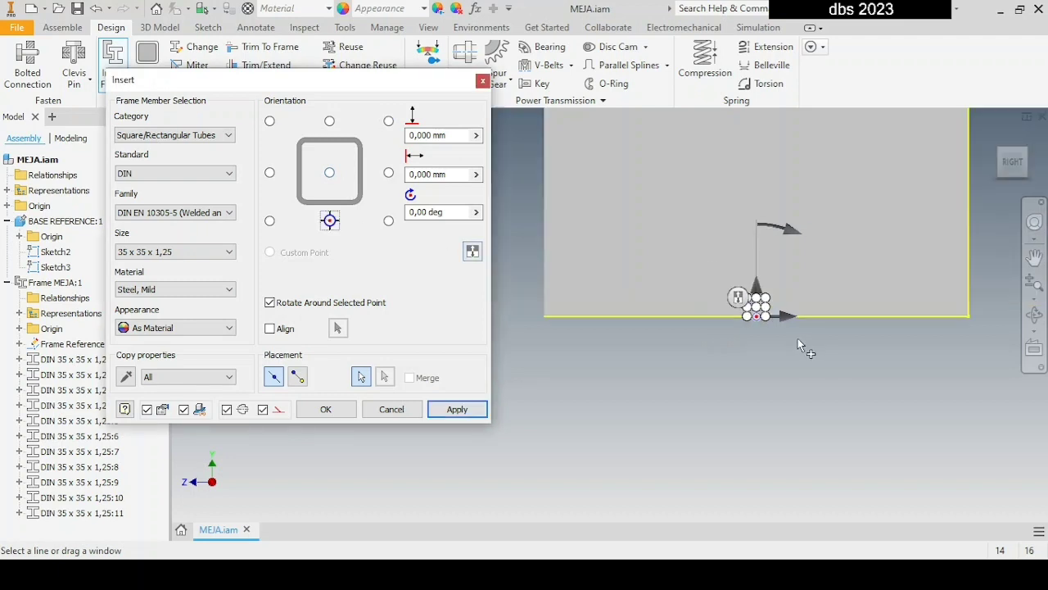
click(457, 409)
click(420, 388)
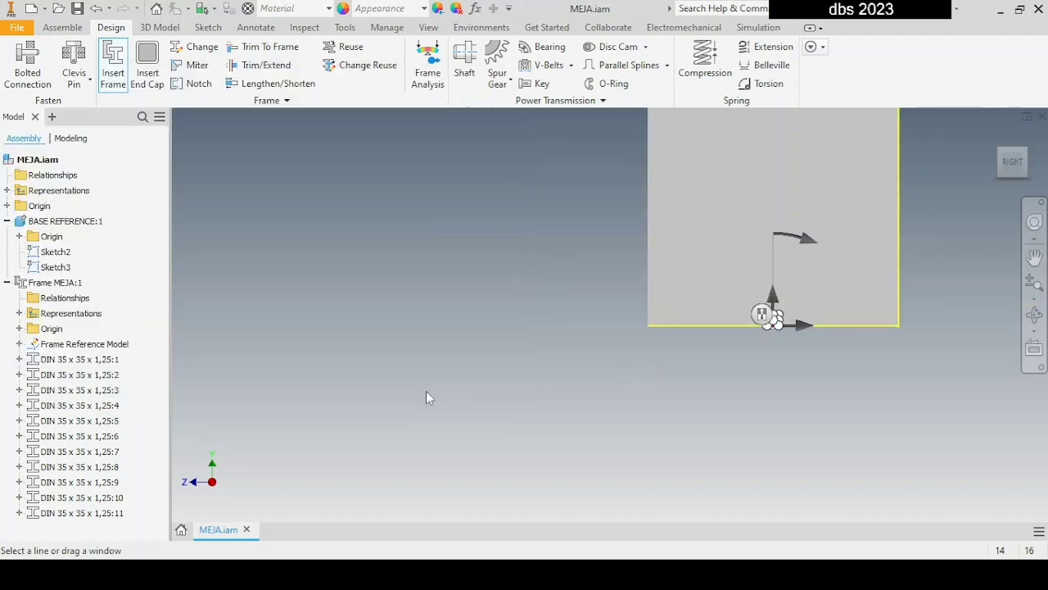
Insert another DIN 35 x 35 x 1,25 tube along the back face's sketch line, anchored at the profile's right-middle point, with the default name.
shift+middle_drag(931, 276, 883, 274)
click(855, 218)
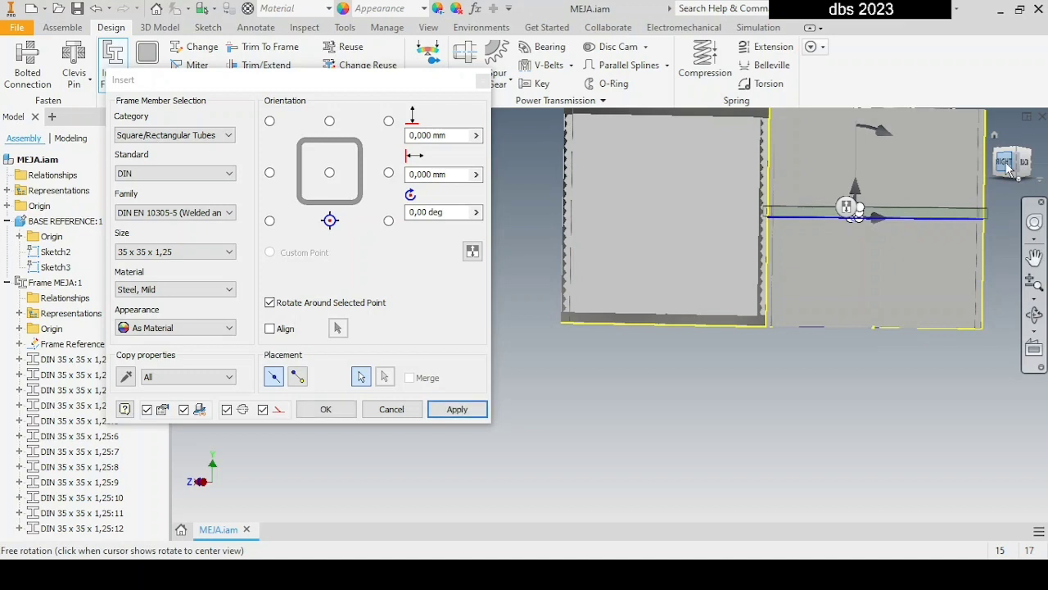
click(1009, 164)
scroll(704, 301, up, 4)
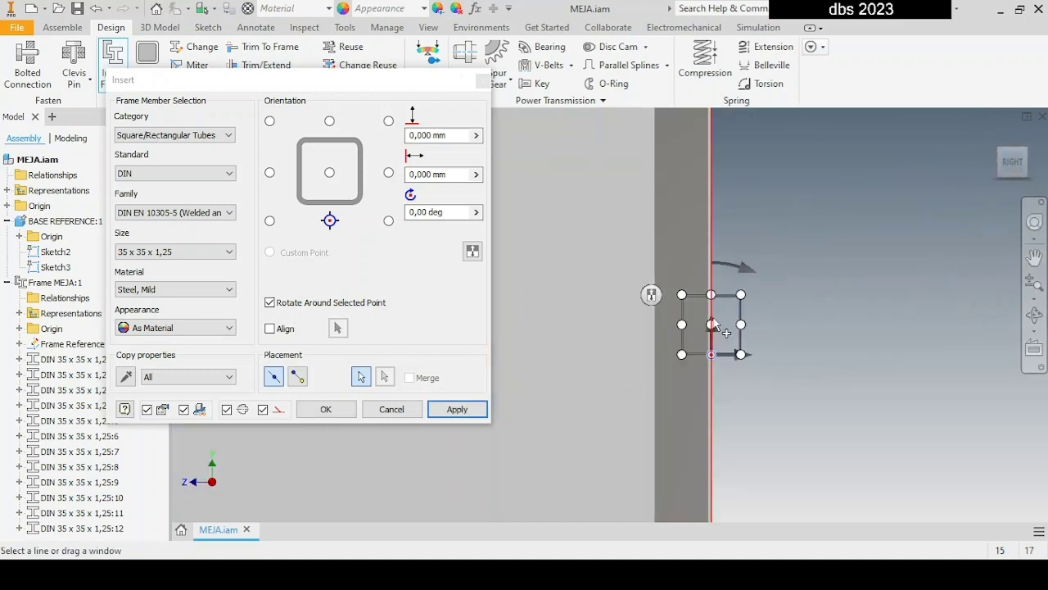
click(388, 174)
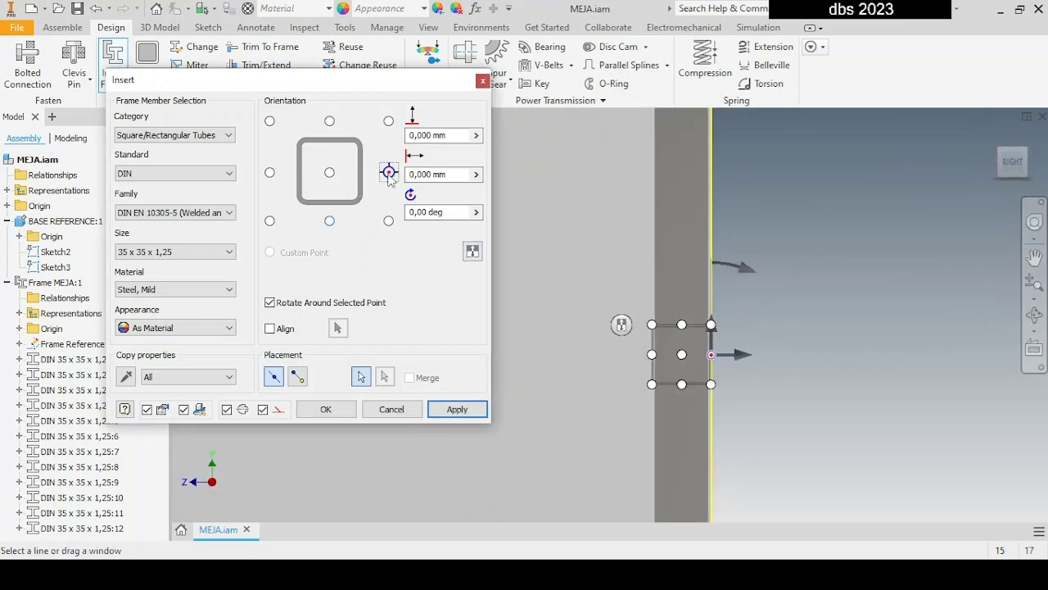
click(327, 410)
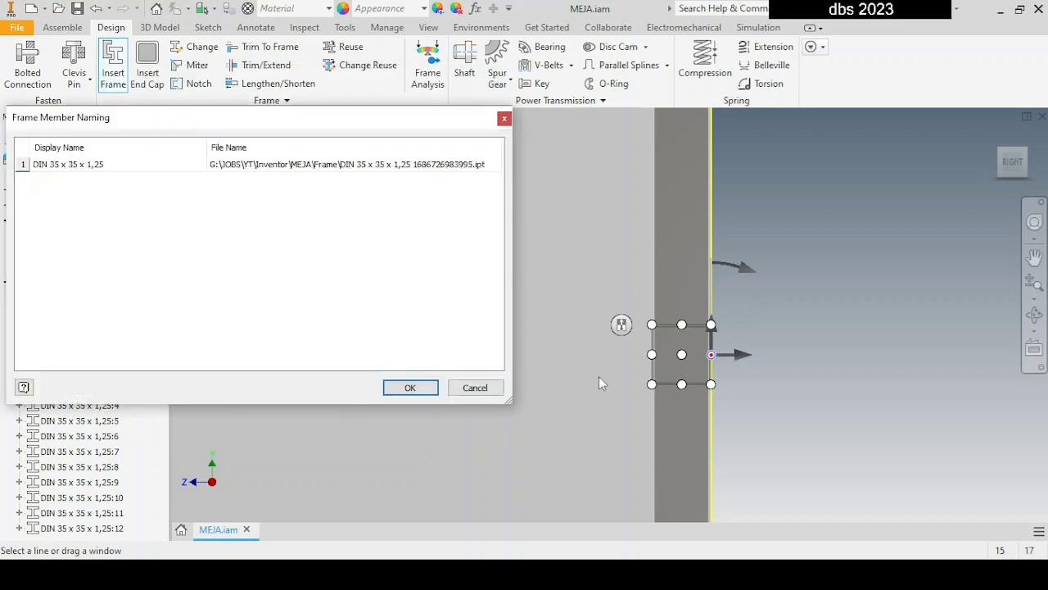
click(410, 388)
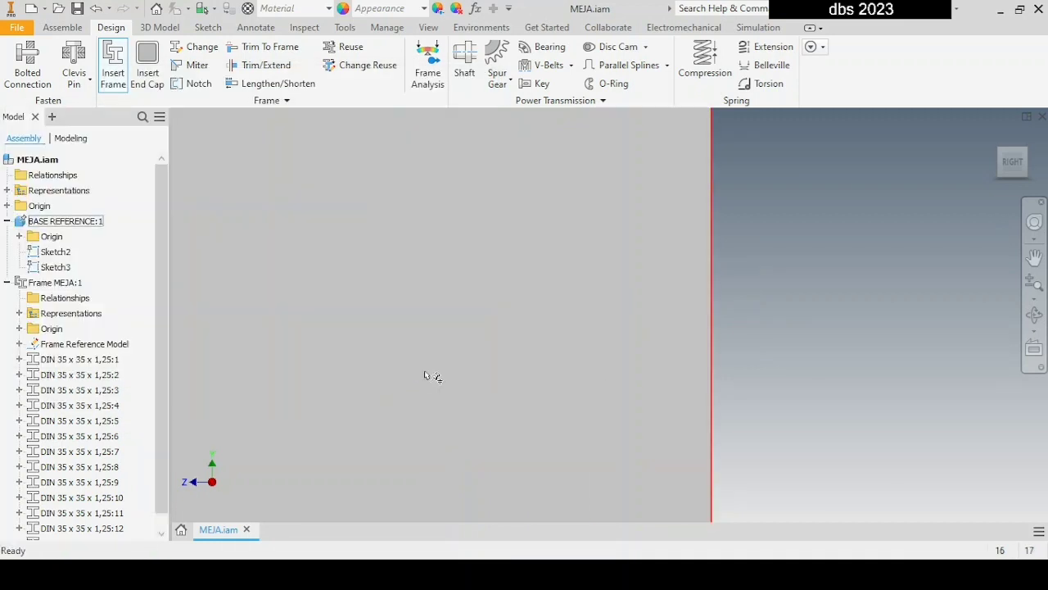
Hide the BASE REFERENCE block and collapse the BASE REFERENCE and Frame MEJA entries in the model tree.
shift+middle_drag(428, 374, 598, 310)
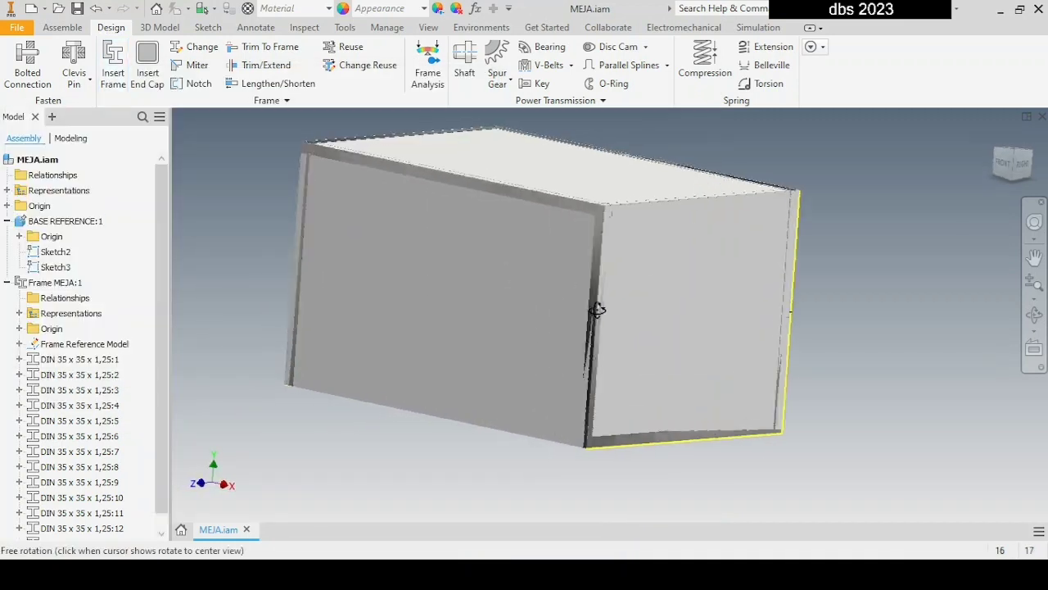
click(66, 221)
key(alt+v)
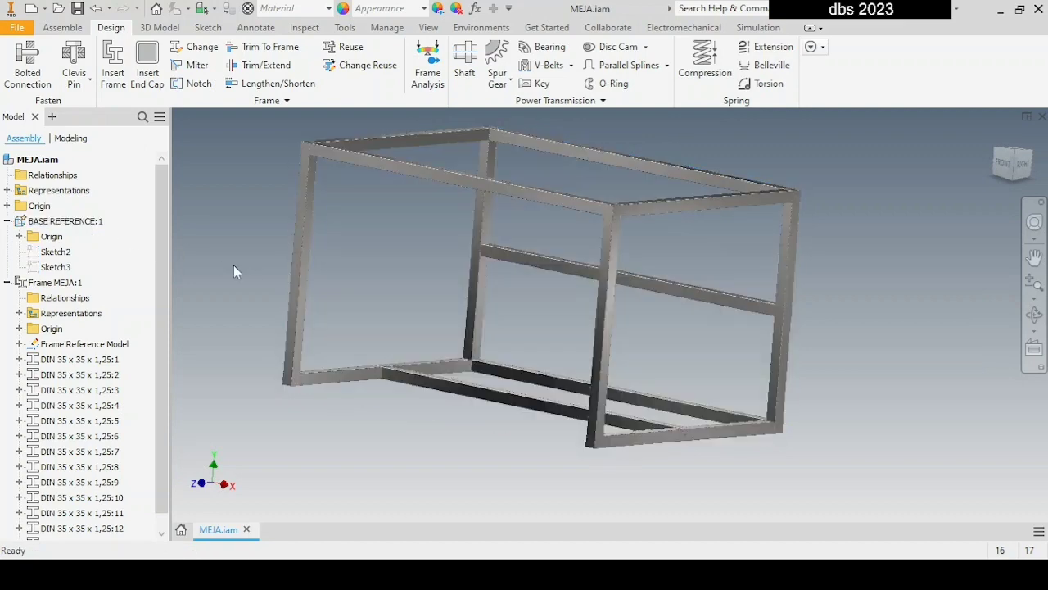
shift+middle_drag(233, 272, 550, 297)
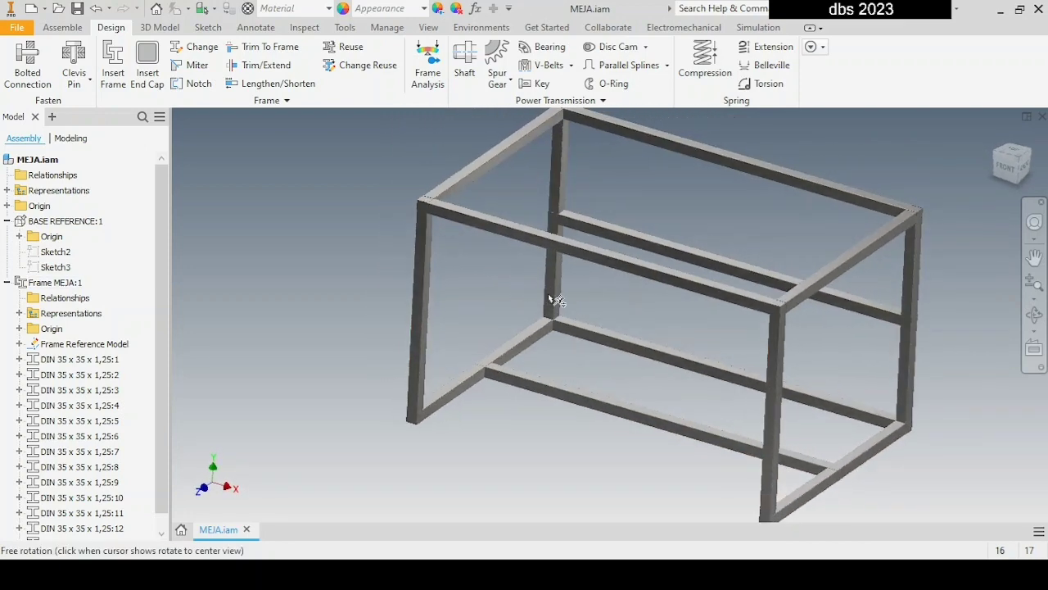
click(7, 221)
click(8, 236)
Miter the front-left corner of the tabletop frame between the left and front top tubes, with 0,000 mm offset.
middle_drag(333, 249, 298, 296)
scroll(297, 297, up, 5)
middle_drag(356, 218, 256, 282)
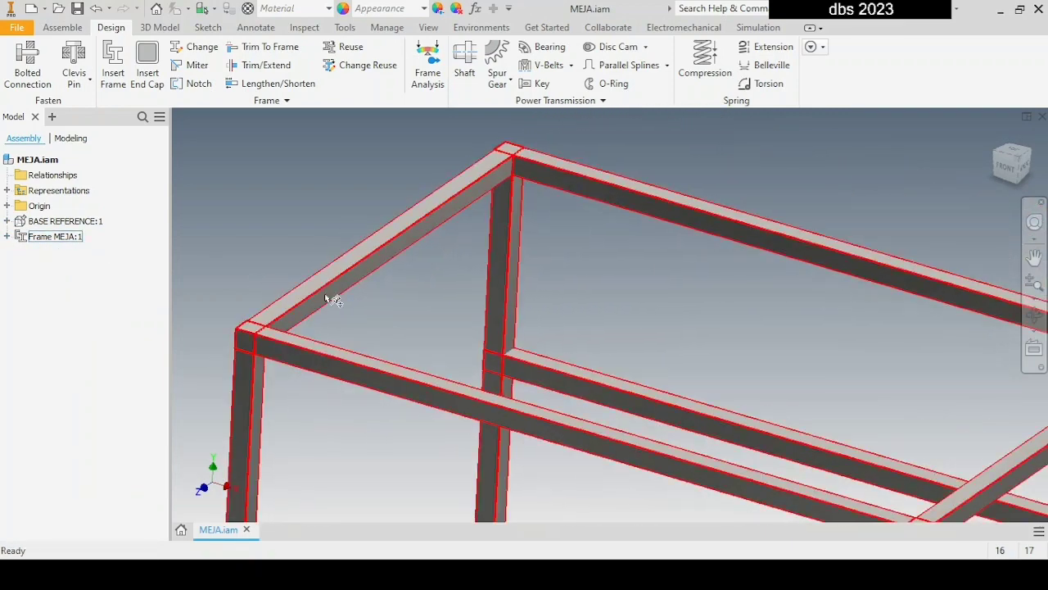
click(185, 72)
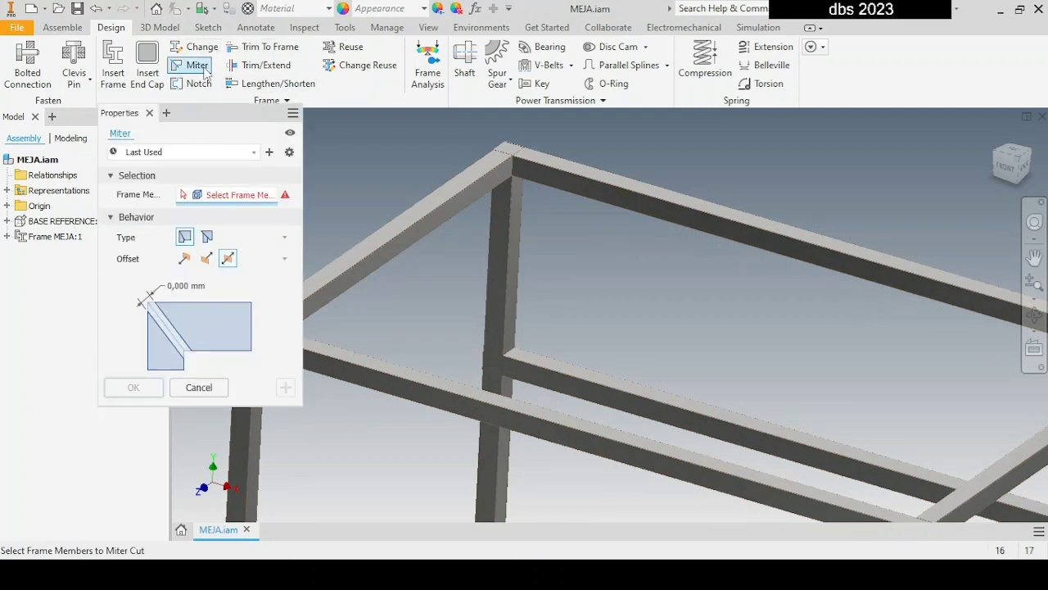
shift+middle_drag(376, 220, 457, 223)
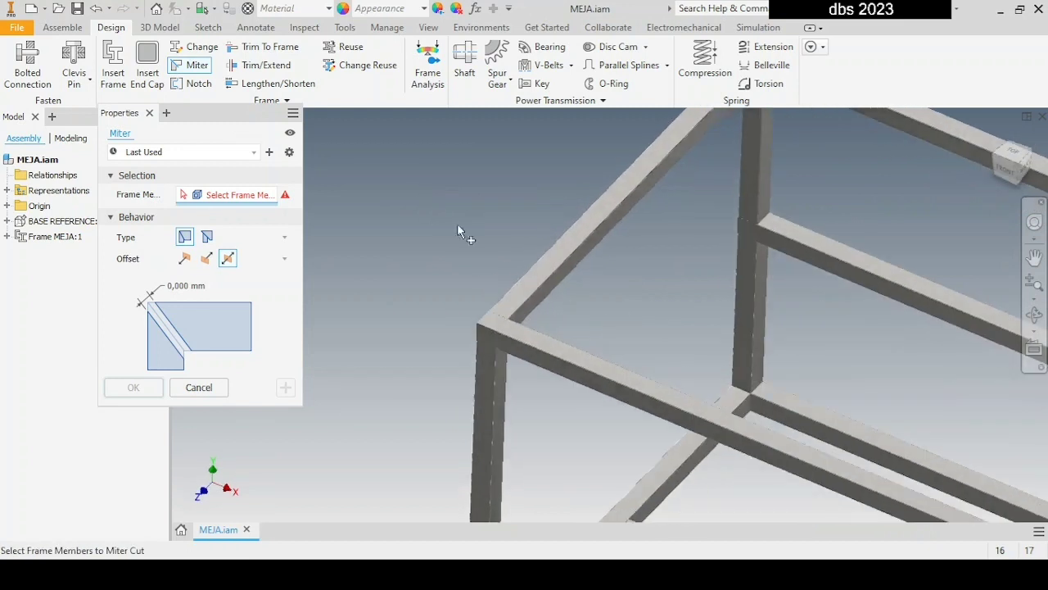
click(531, 292)
click(533, 346)
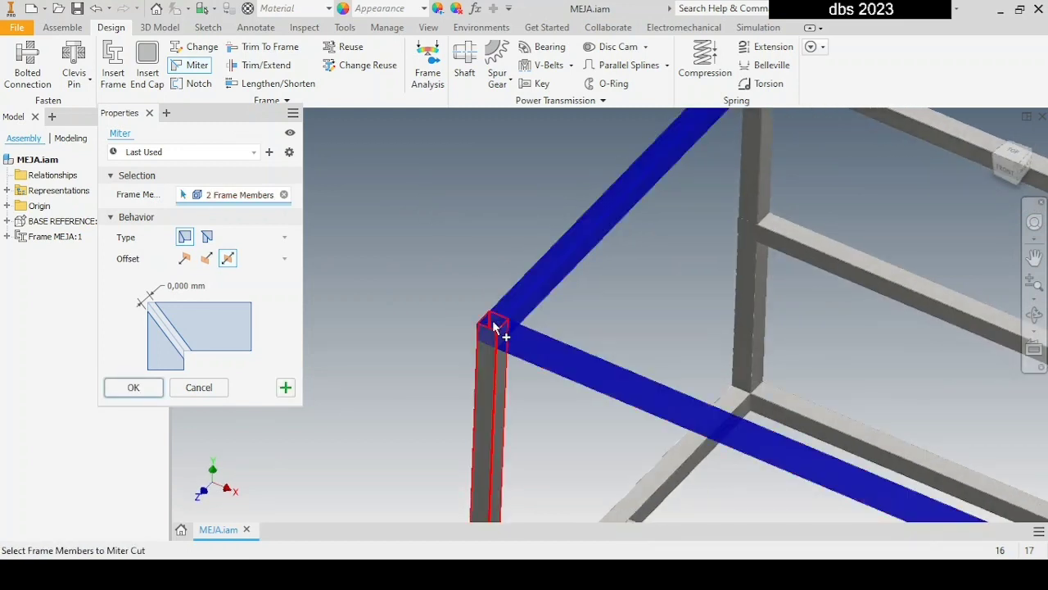
scroll(494, 321, up, 3)
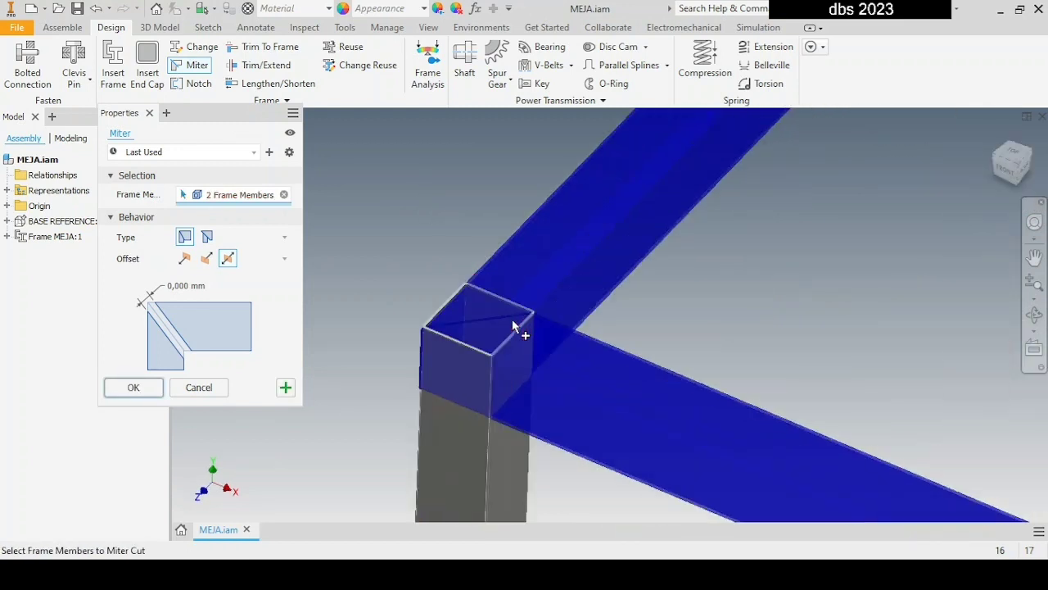
right_click(388, 231)
click(397, 184)
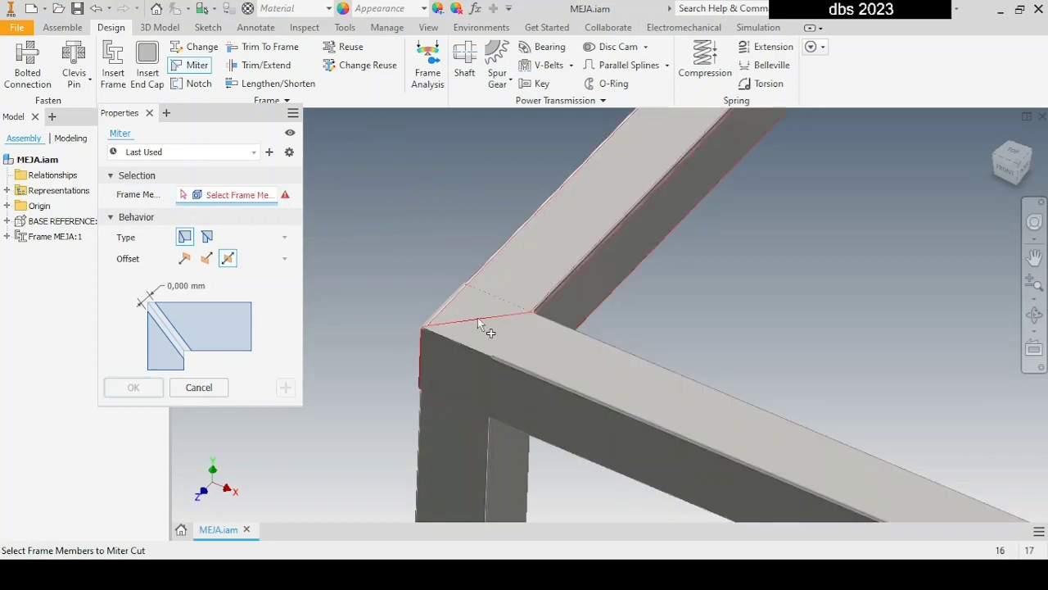
Miter the rear-left corner of the tabletop frame between the left and back top tubes.
middle_drag(500, 327, 464, 378)
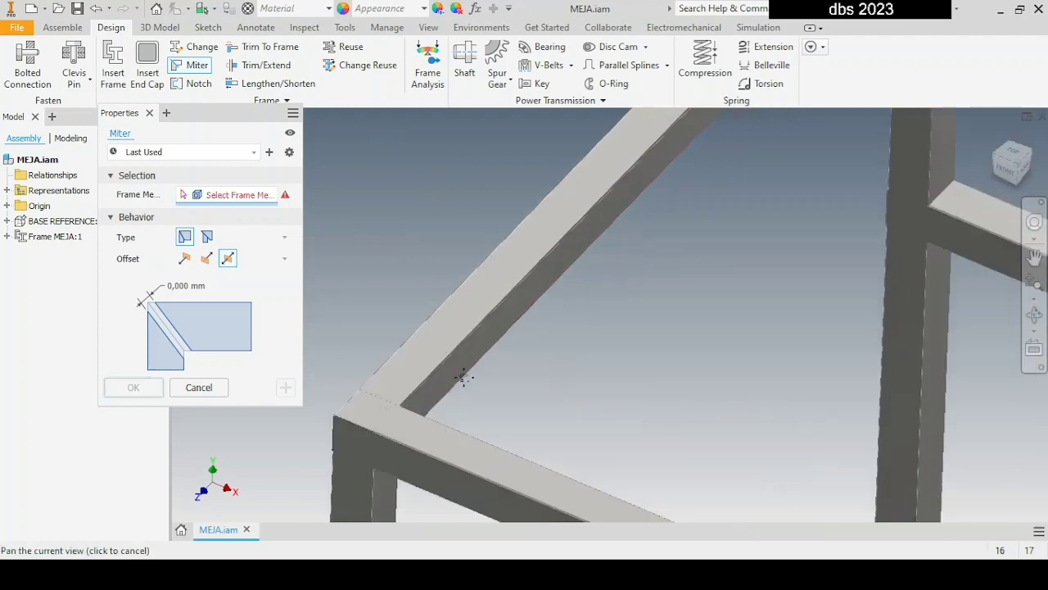
scroll(464, 378, up, 5)
click(524, 259)
click(598, 240)
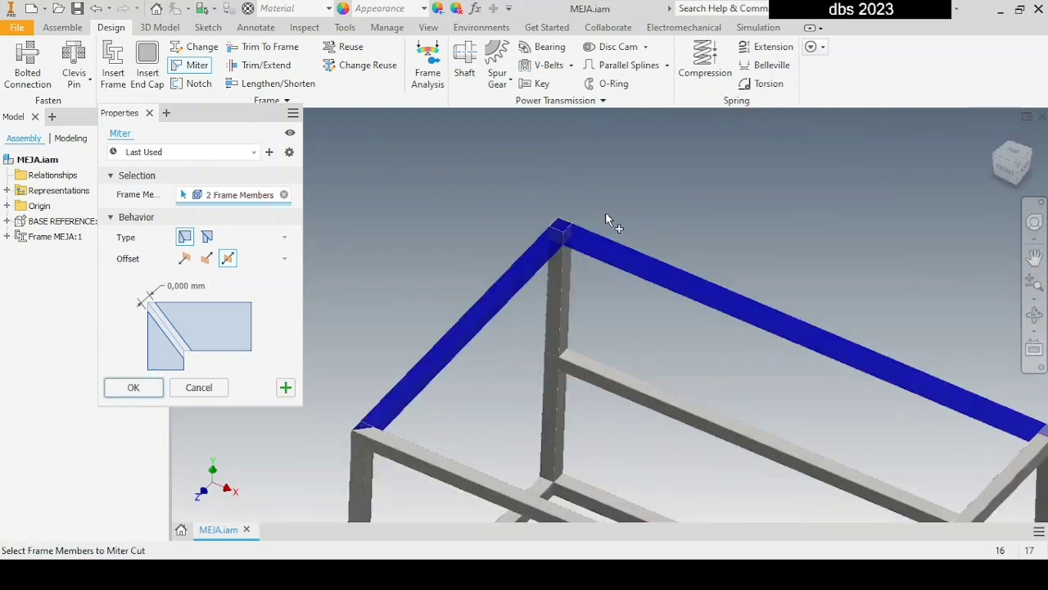
right_click(607, 214)
click(618, 168)
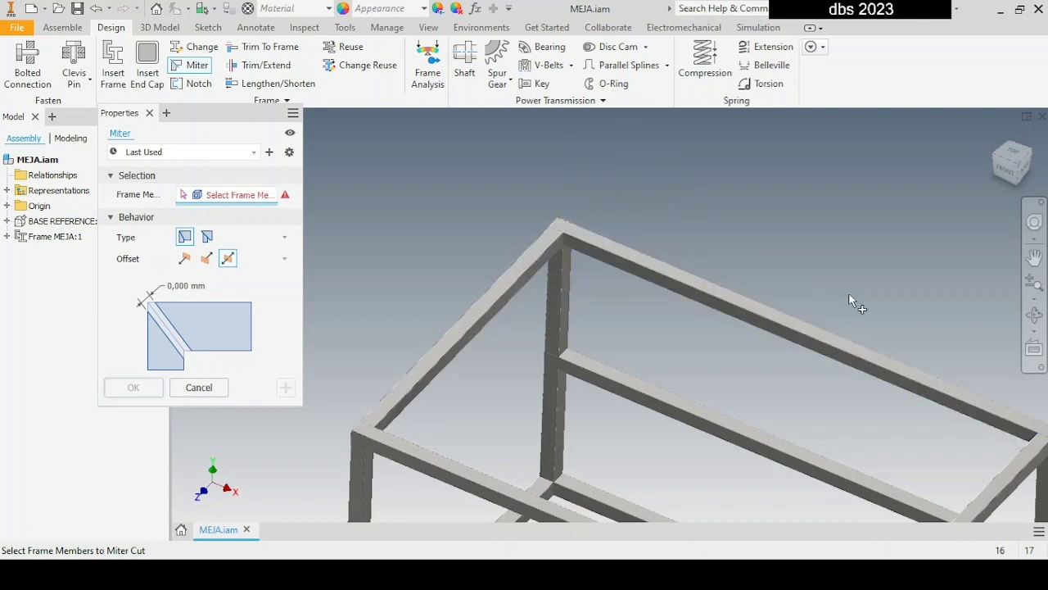
Miter the rear-right corner of the tabletop frame between the back and right top tubes.
middle_drag(876, 301, 677, 220)
click(746, 274)
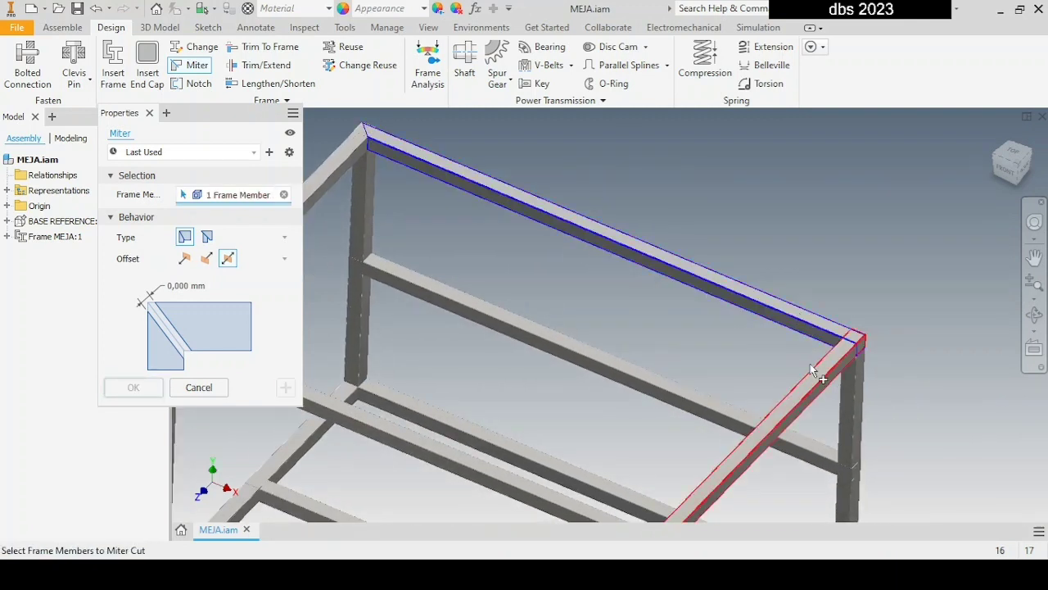
click(810, 363)
right_click(764, 350)
click(767, 305)
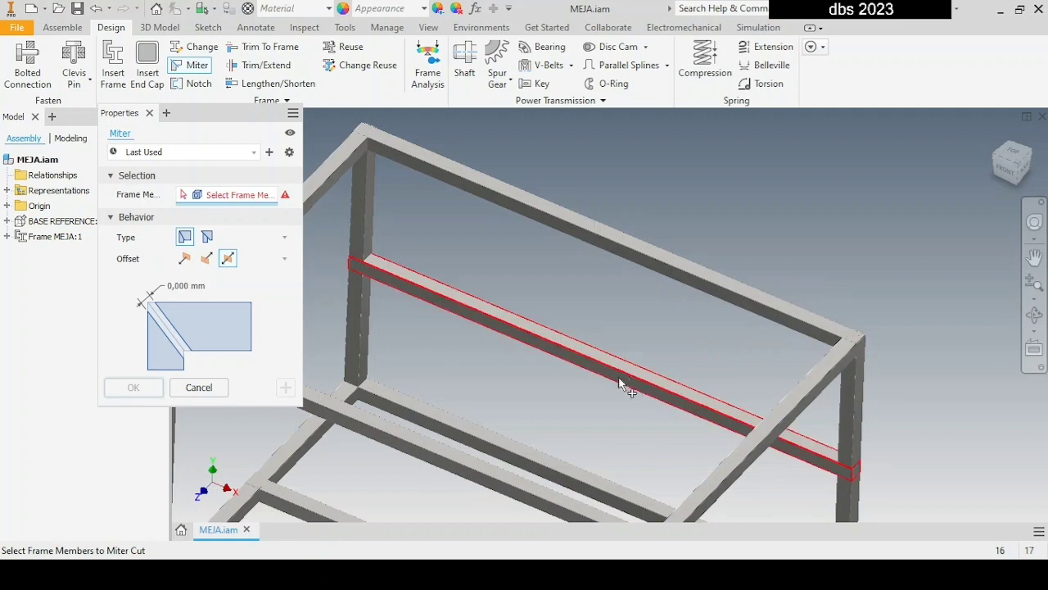
Miter the front-right corner of the tabletop frame between the right and front top tubes.
middle_drag(624, 381, 625, 214)
click(770, 344)
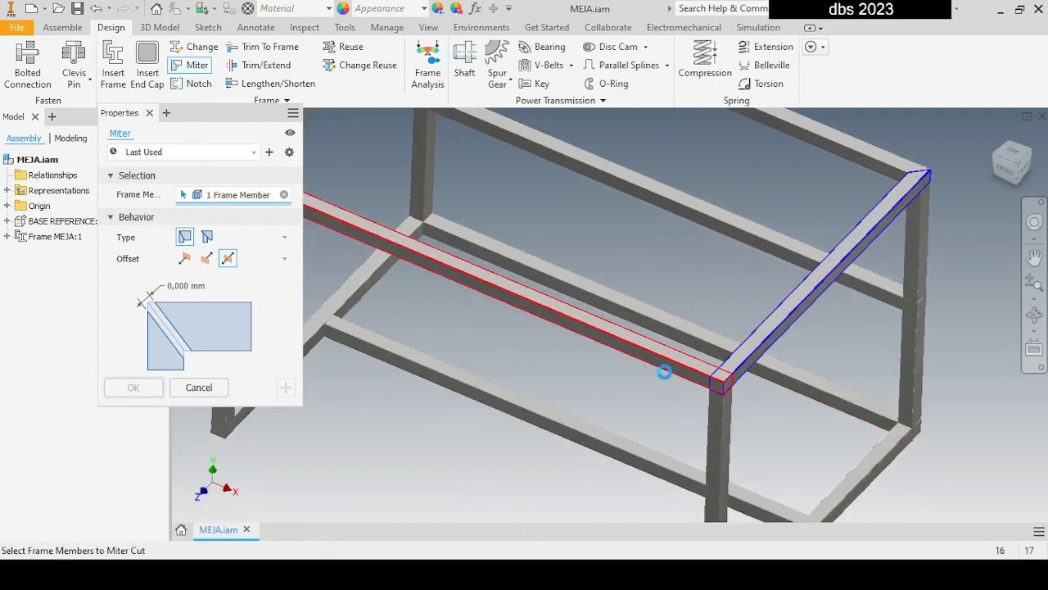
click(666, 367)
right_click(610, 376)
click(607, 321)
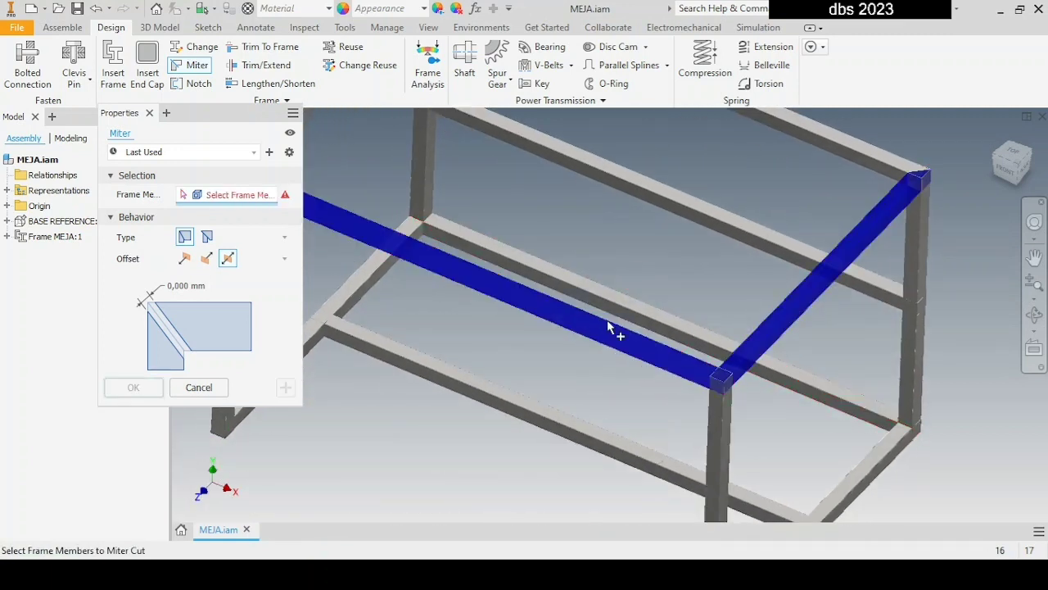
Miter the foot of the front-left leg with the left bottom side tube.
middle_drag(519, 353, 653, 401)
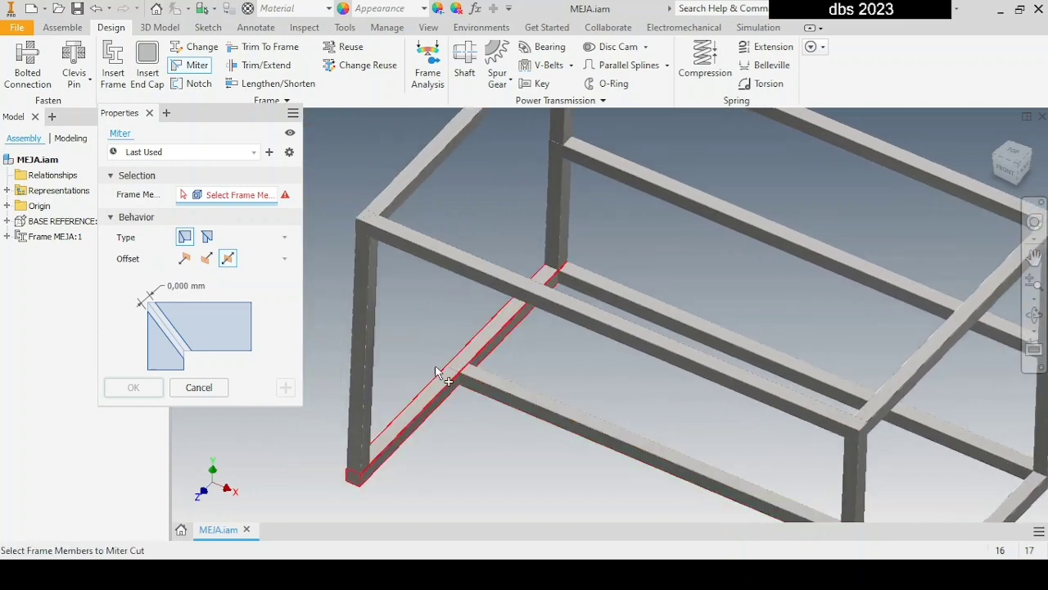
shift+middle_drag(408, 407, 484, 377)
click(490, 453)
click(450, 414)
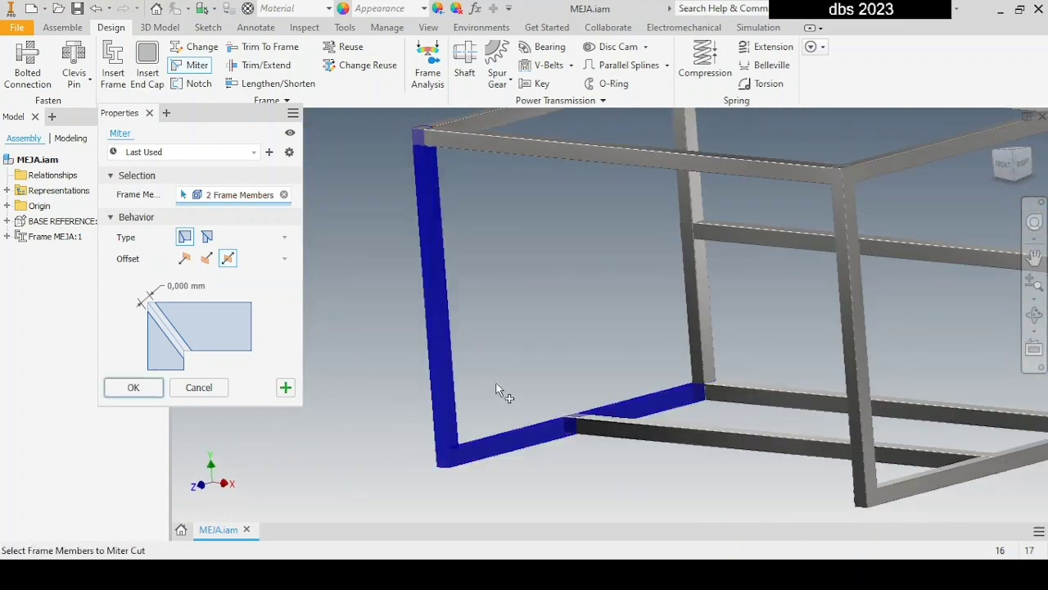
right_click(494, 378)
click(501, 338)
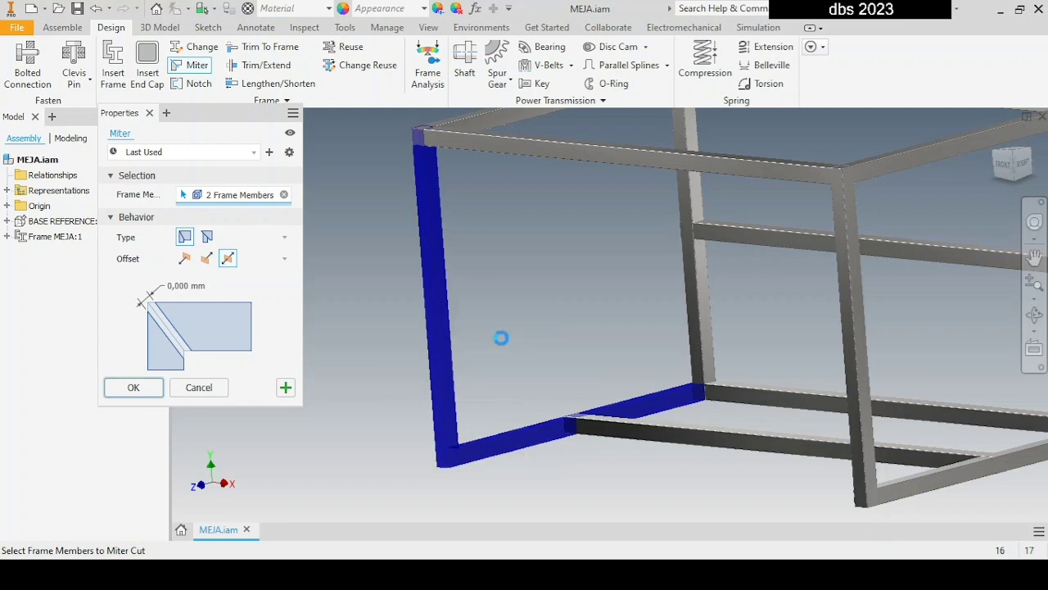
Miter the foot of the rear-left leg with the left bottom side tube.
click(655, 398)
click(697, 348)
right_click(602, 312)
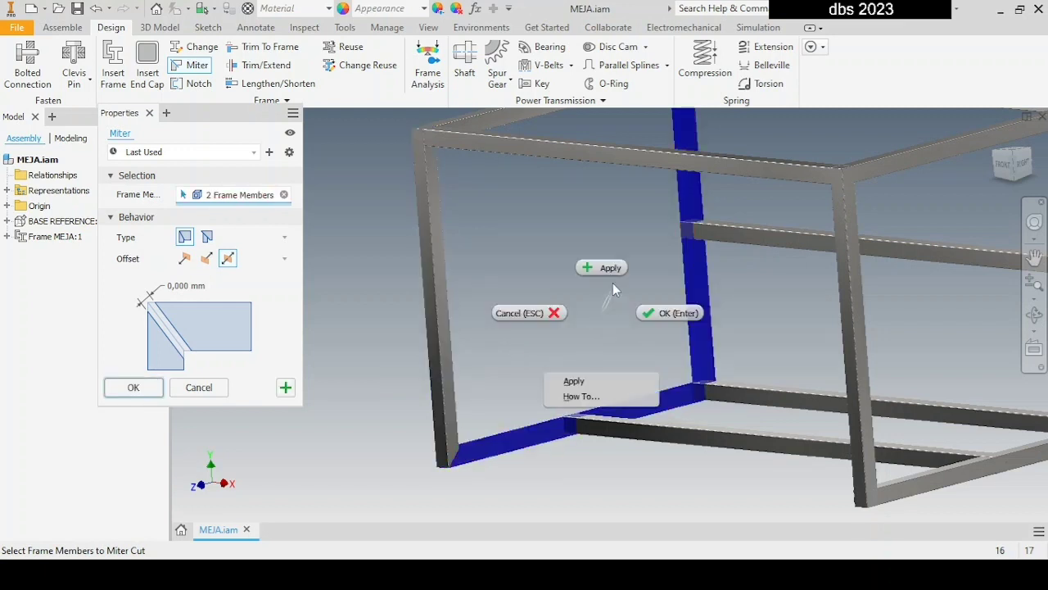
click(608, 270)
Miter the foot of the front-right leg with the right bottom side tube.
middle_drag(775, 348, 597, 288)
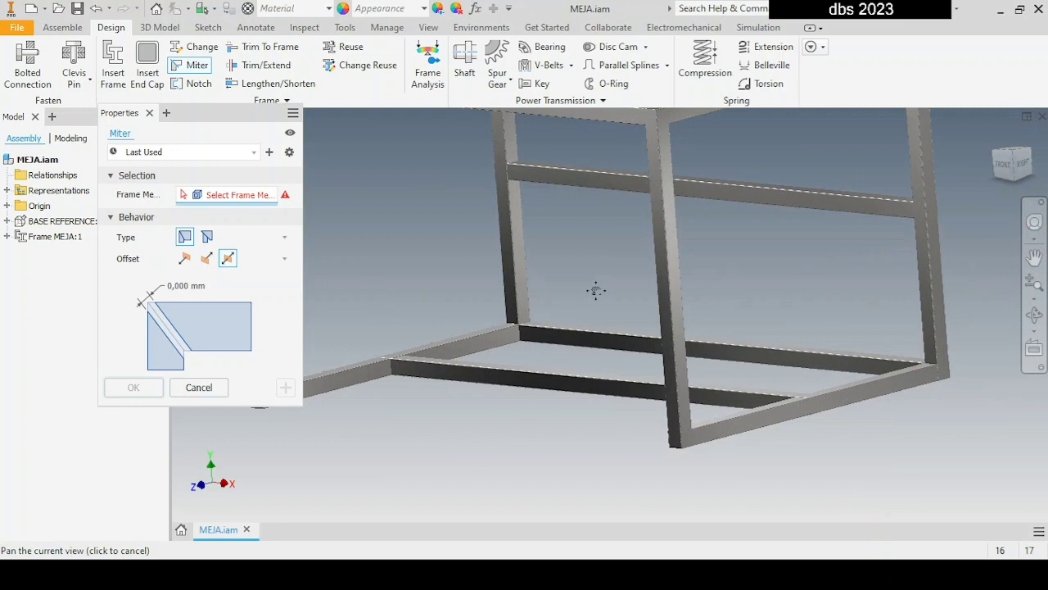
click(666, 344)
click(725, 440)
right_click(731, 442)
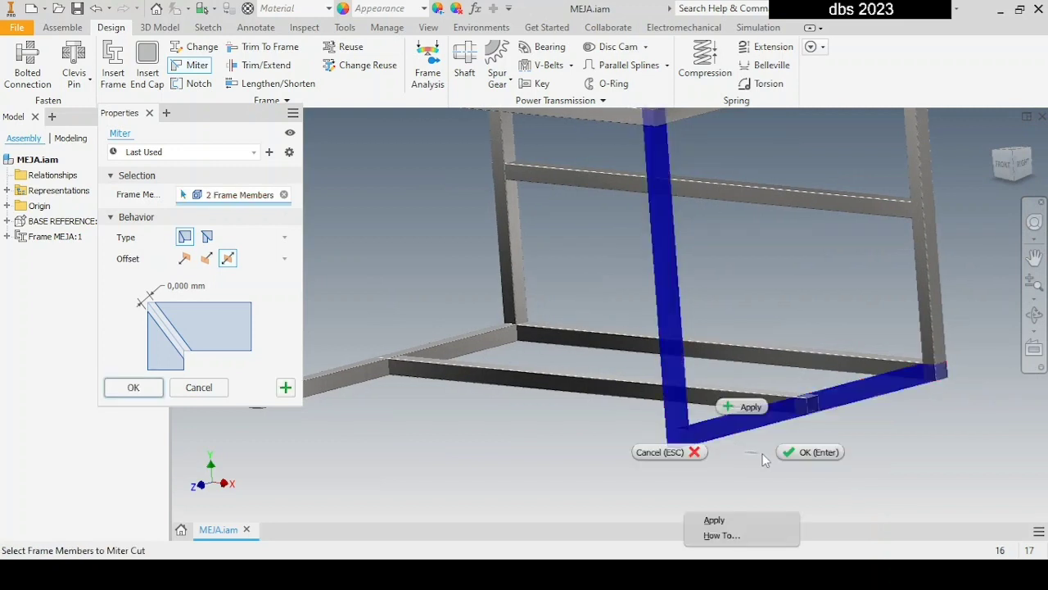
click(745, 406)
Miter the foot of the rear-right leg with the right bottom side tube, and end the Miter command.
click(901, 387)
click(928, 307)
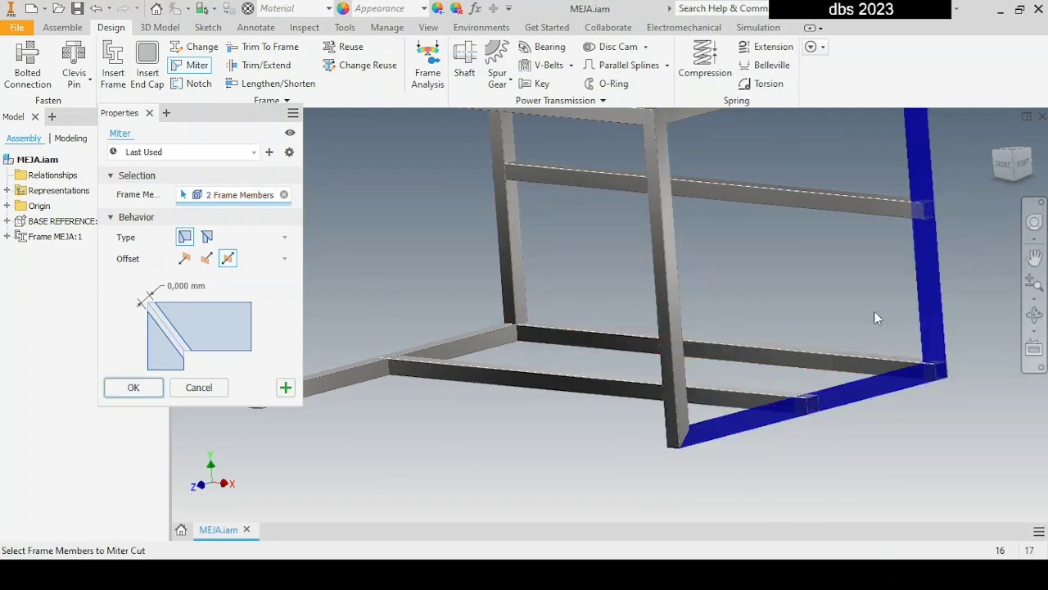
right_click(877, 312)
click(872, 266)
shift+middle_drag(735, 285, 772, 285)
middle_drag(581, 277, 702, 388)
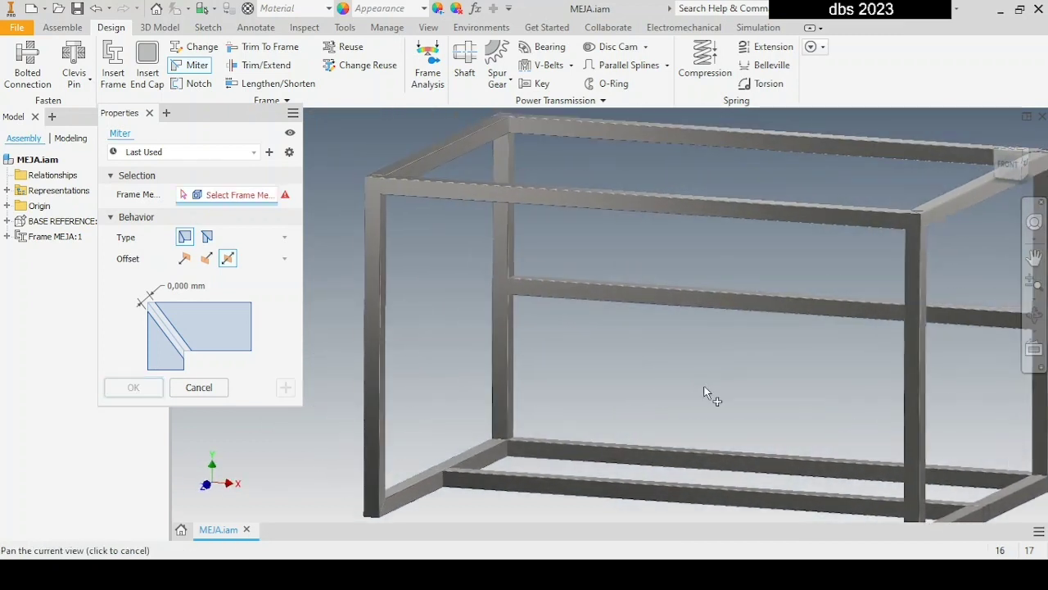
click(197, 388)
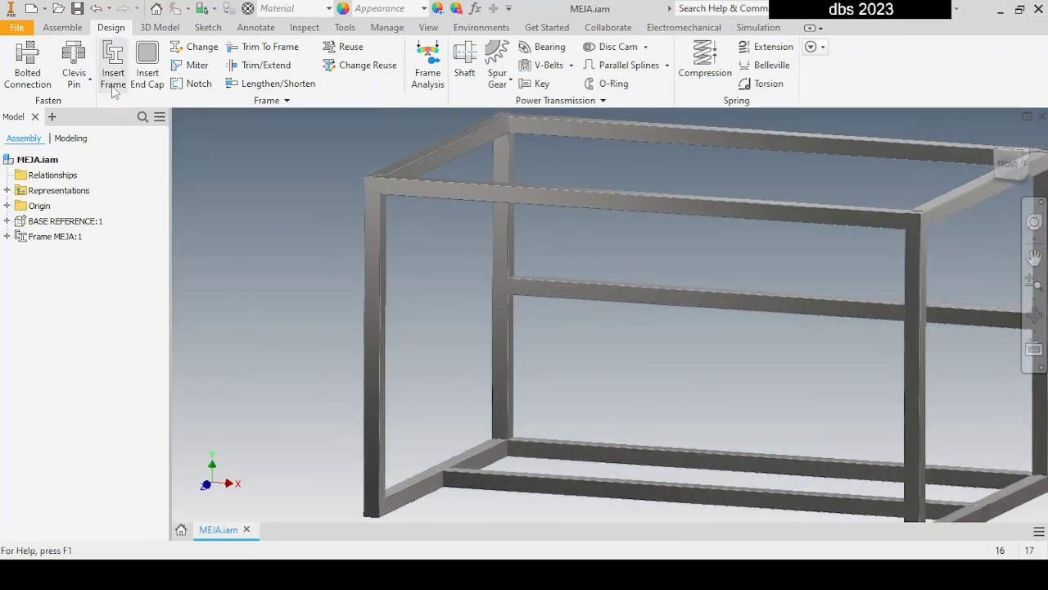
Trim all four legs to the underside face of the front top tube with Trim/Extend, using a 0,000 mm offset.
click(283, 70)
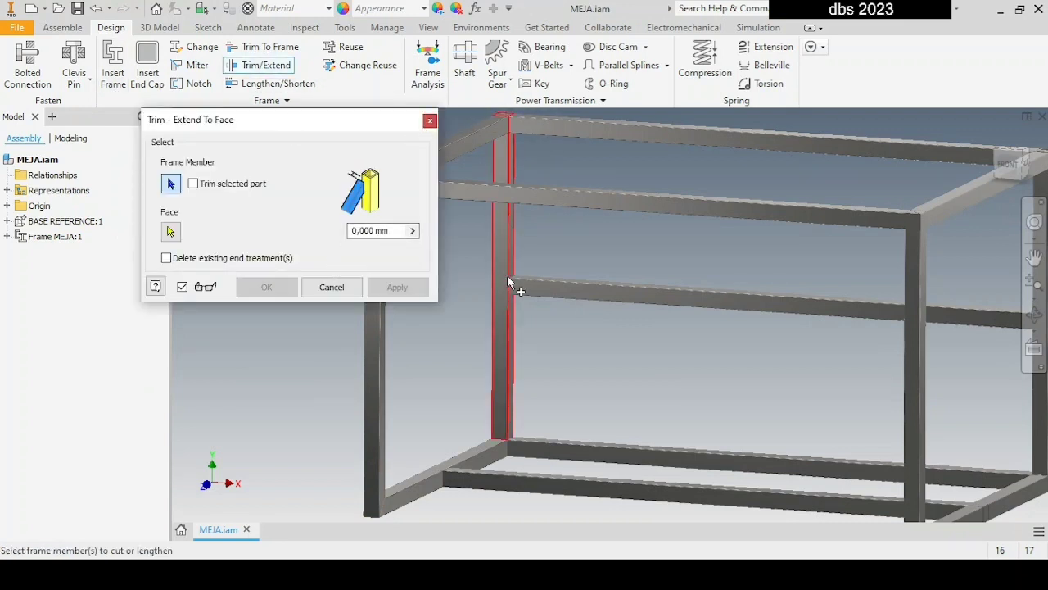
middle_drag(508, 283, 656, 280)
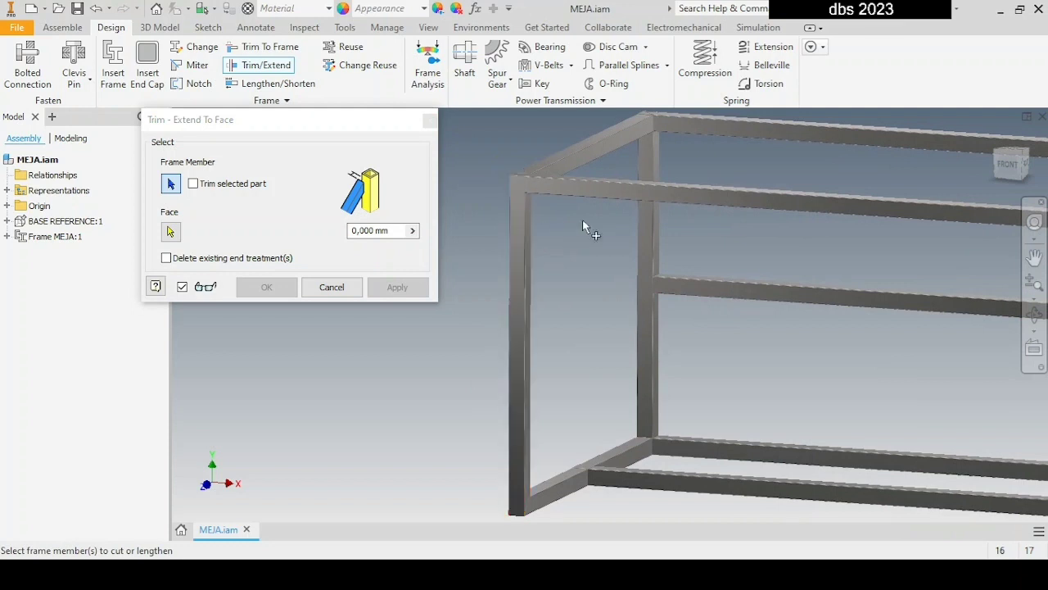
middle_drag(642, 217, 426, 247)
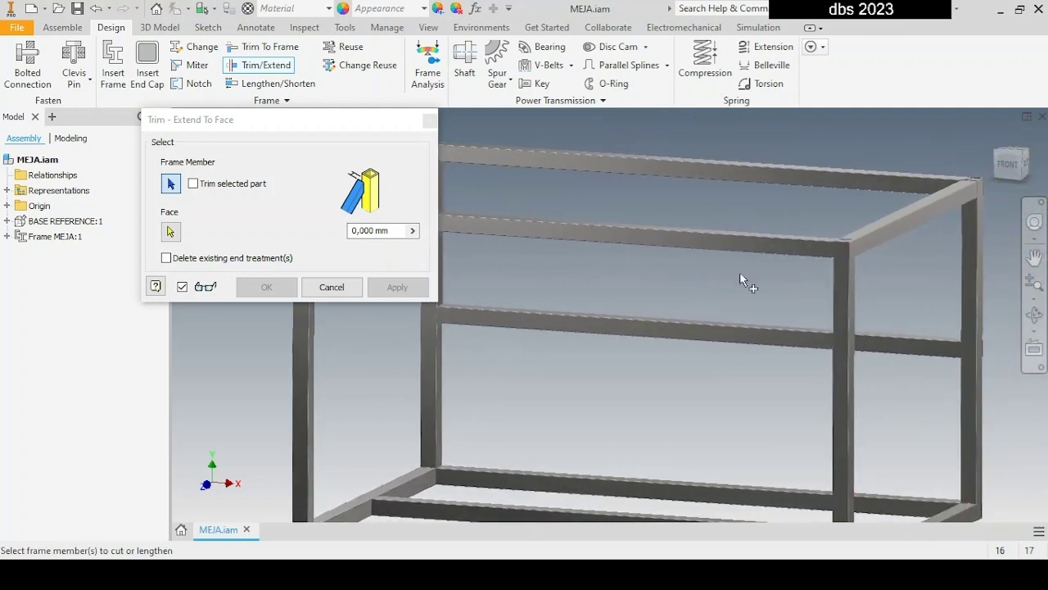
scroll(843, 256, up, 4)
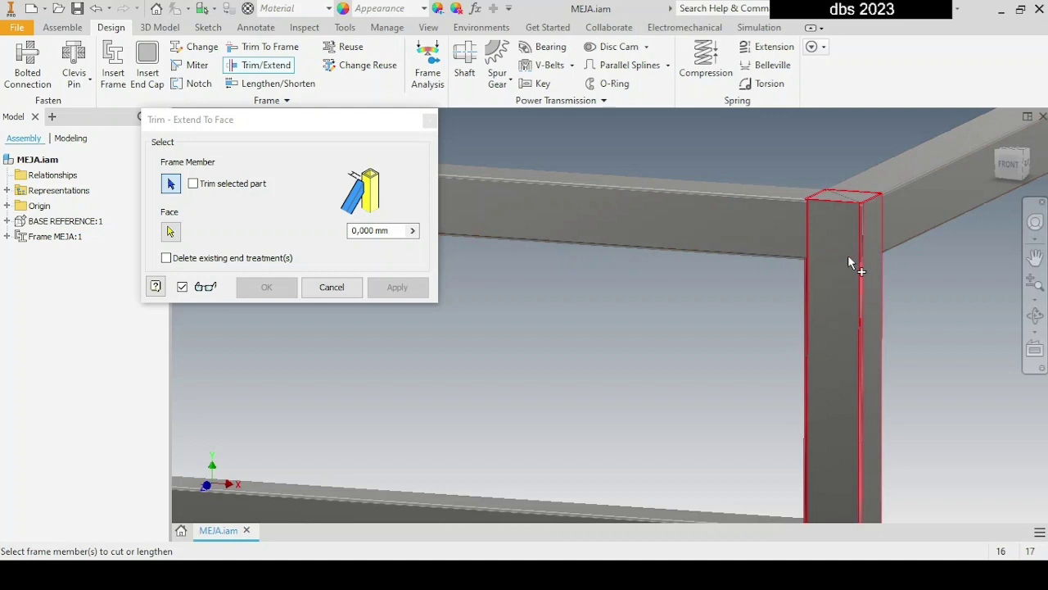
scroll(784, 317, down, 5)
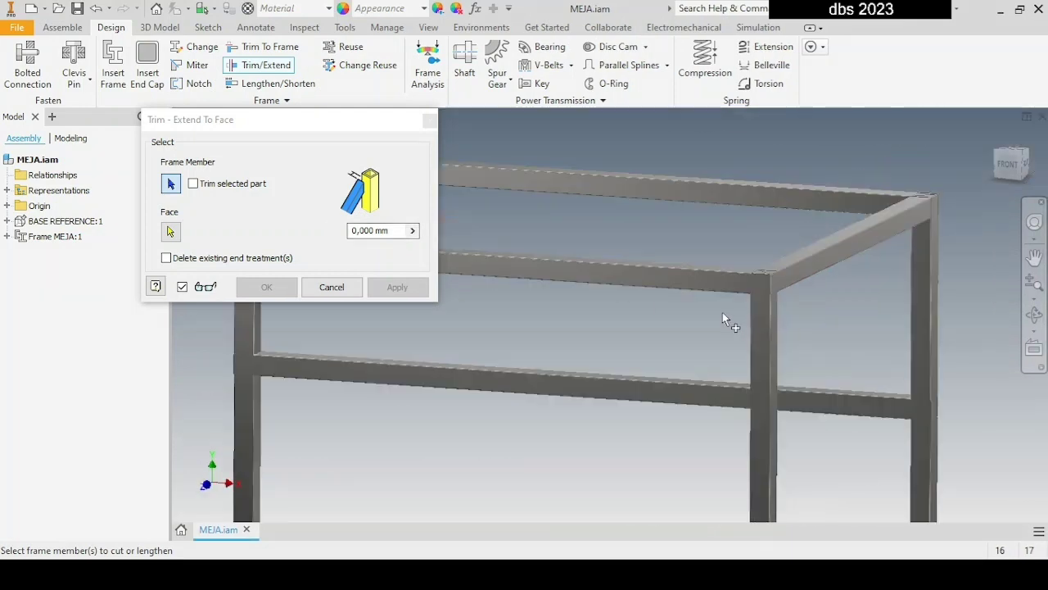
click(865, 299)
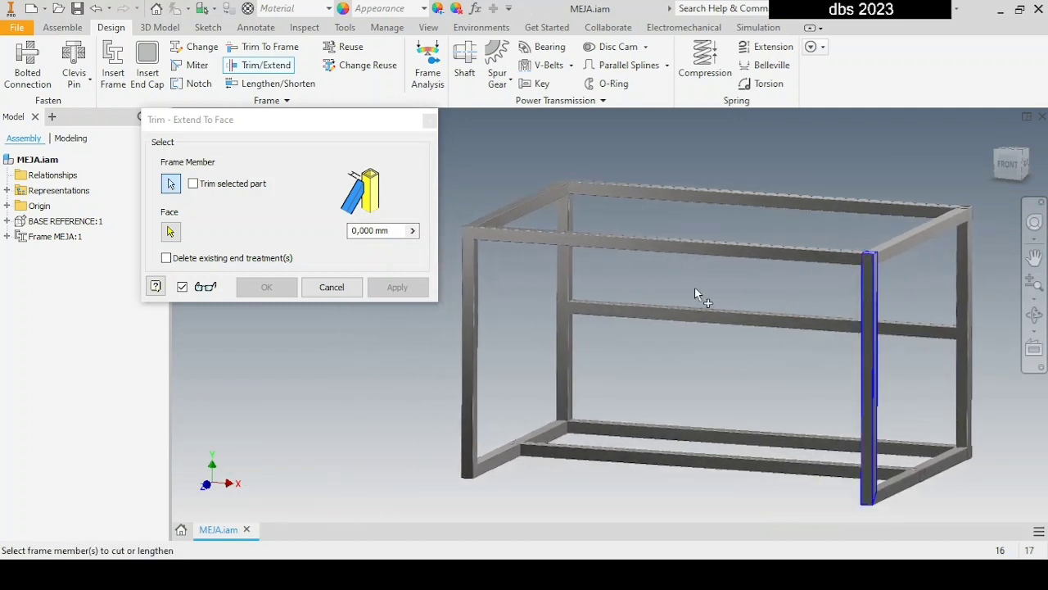
click(971, 270)
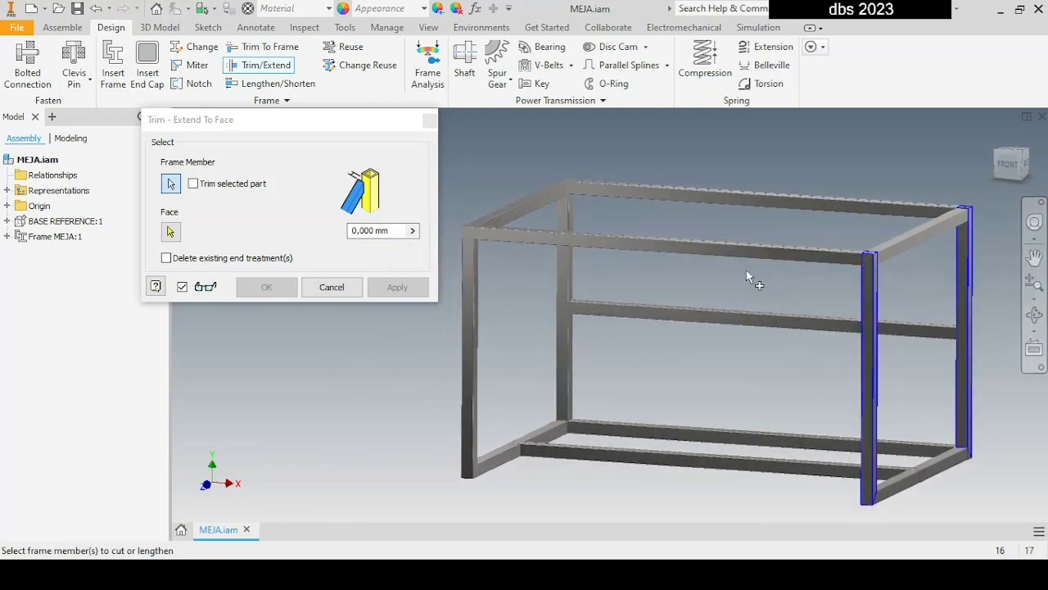
click(570, 278)
click(474, 288)
right_click(504, 282)
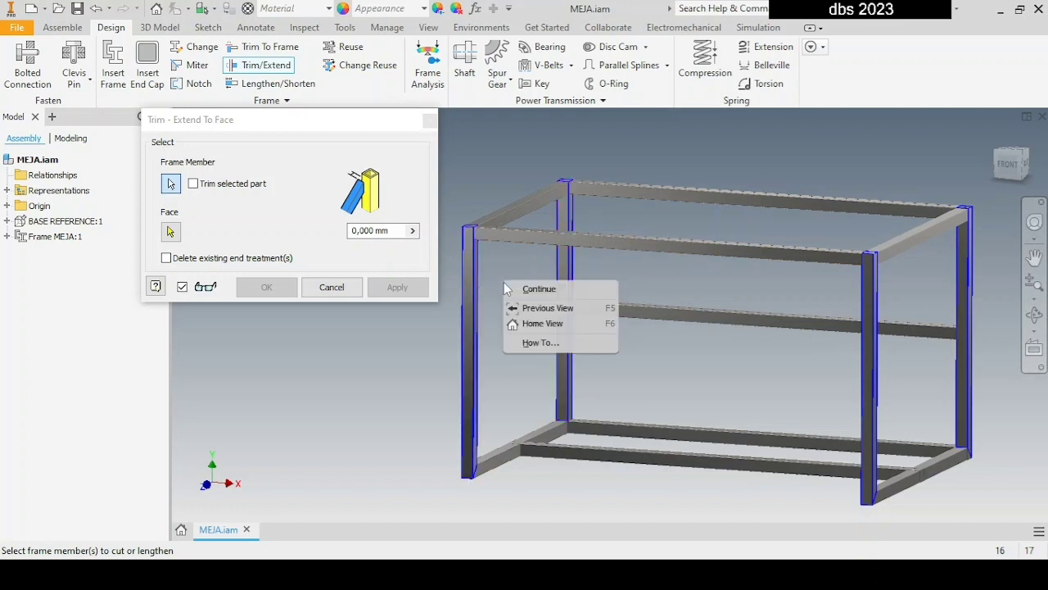
click(514, 287)
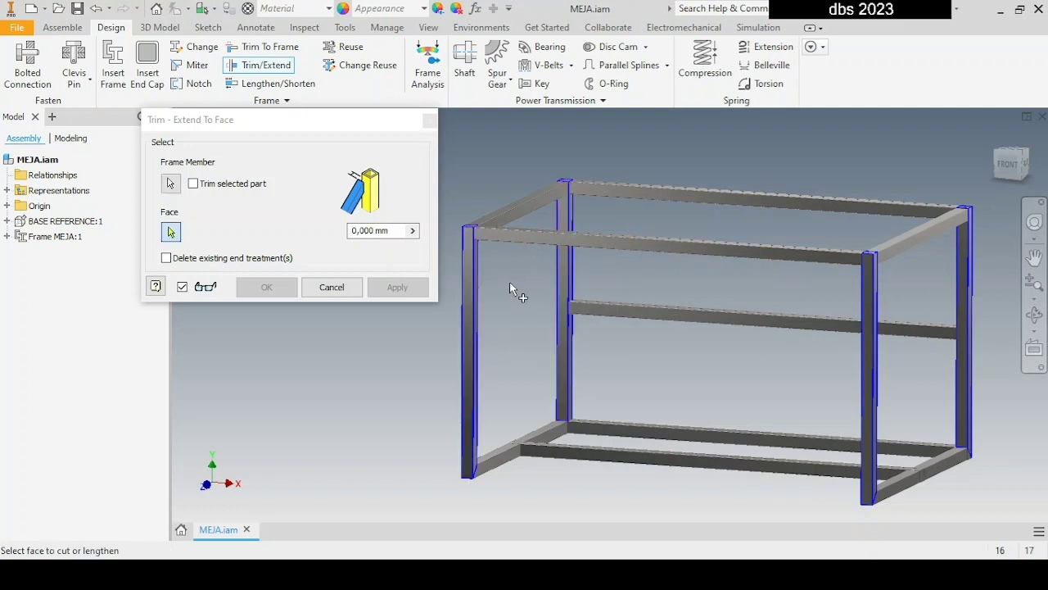
scroll(516, 284, up, 8)
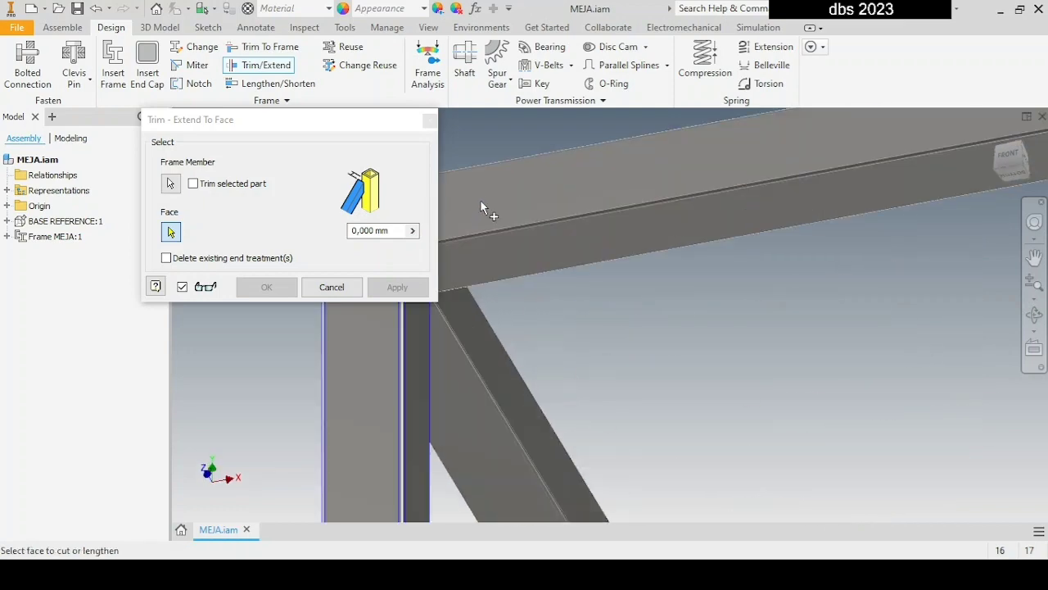
click(515, 266)
scroll(524, 272, down, 8)
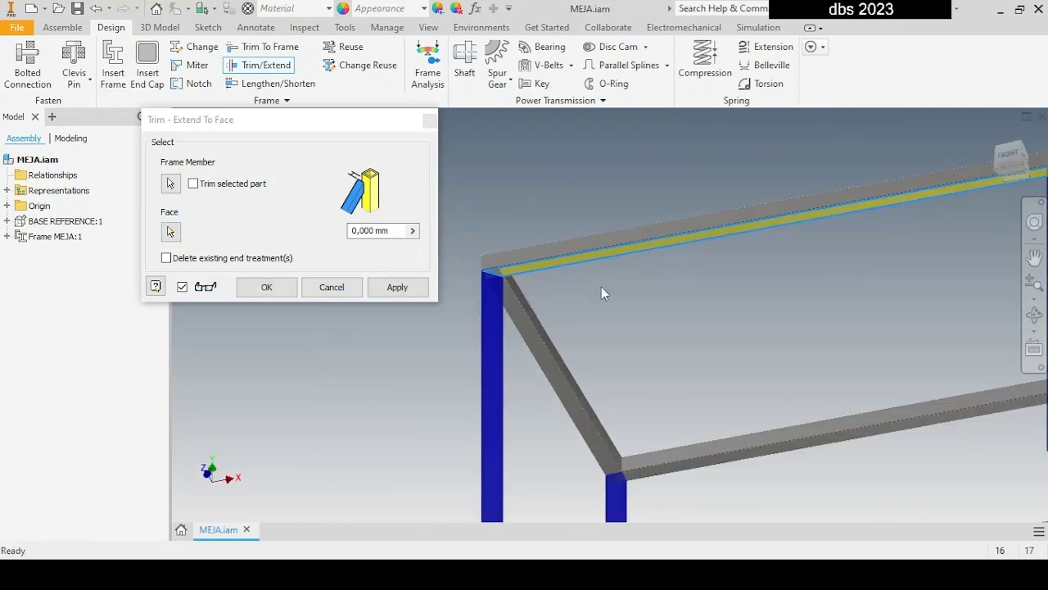
shift+middle_drag(647, 301, 630, 326)
click(398, 292)
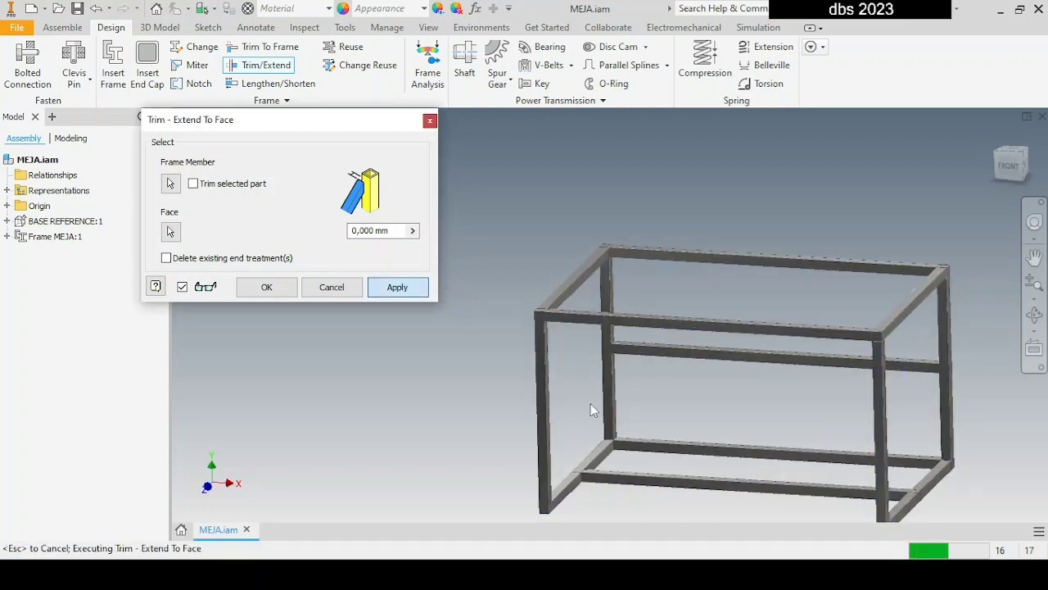
shift+middle_drag(595, 422, 569, 339)
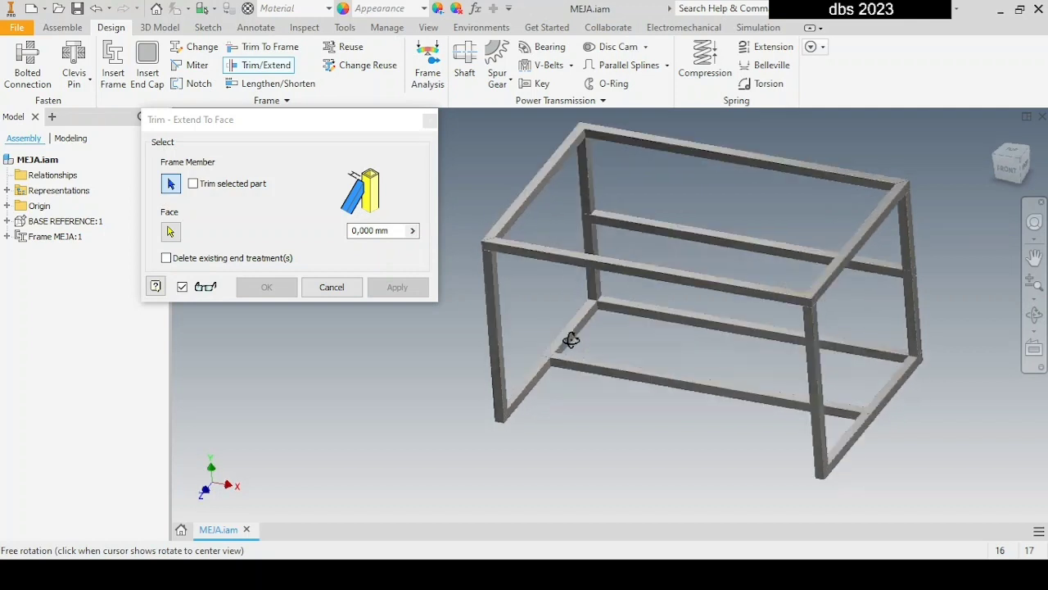
Trim the two lower lengthwise tubes and the rear middle rail to the inner face of the rear-left leg, using a 0,000 mm offset.
click(577, 365)
click(627, 316)
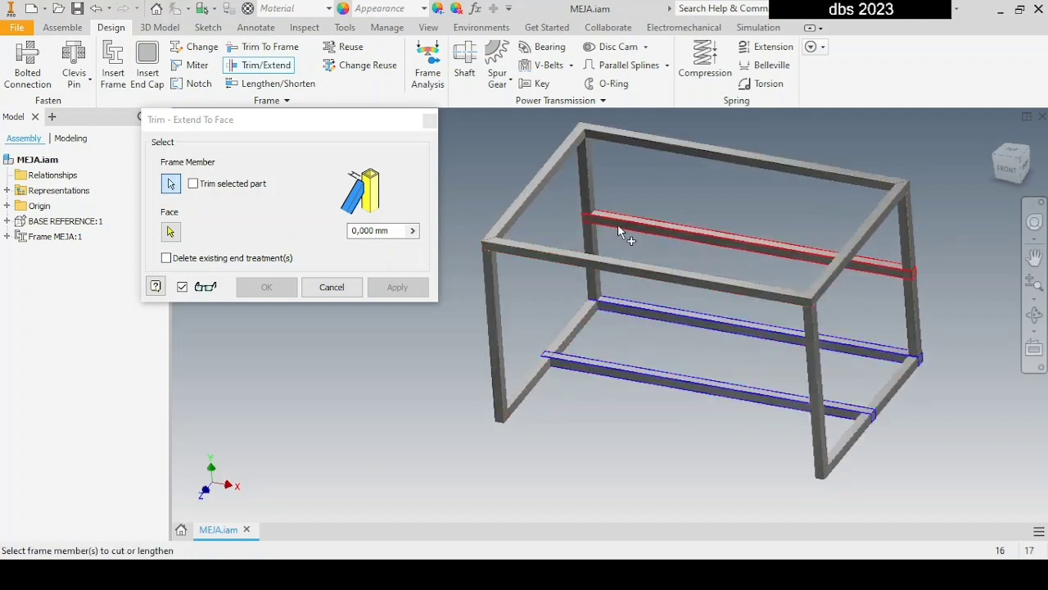
click(620, 225)
right_click(602, 178)
click(611, 185)
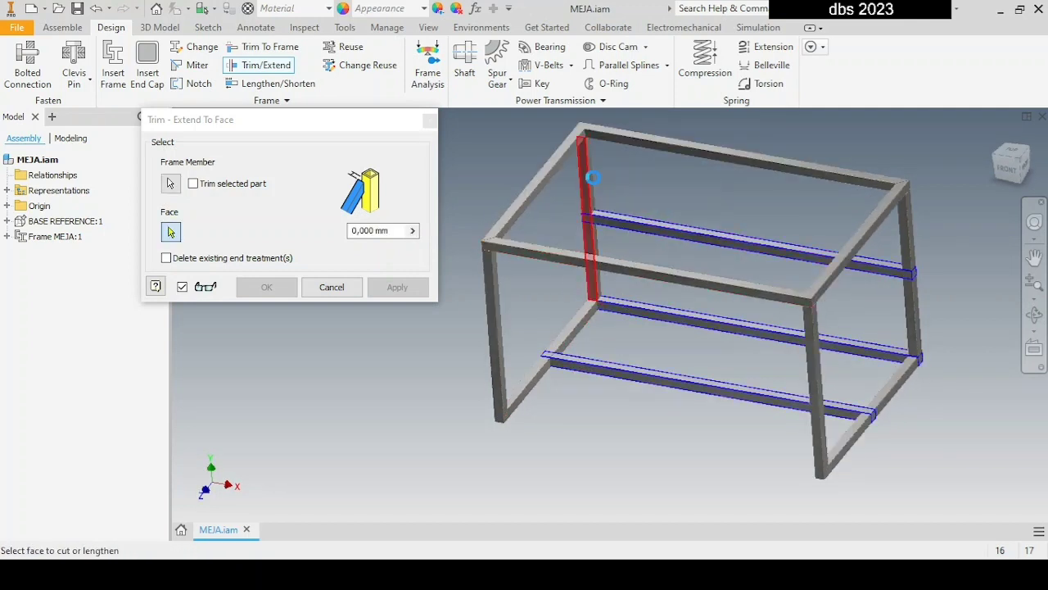
click(593, 181)
scroll(581, 176, down, 3)
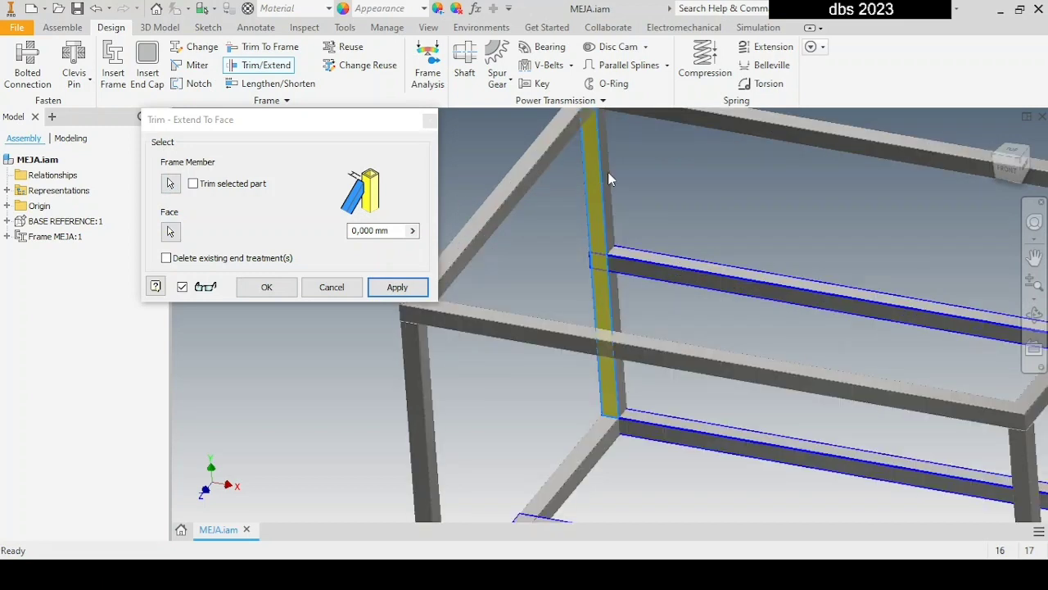
click(170, 232)
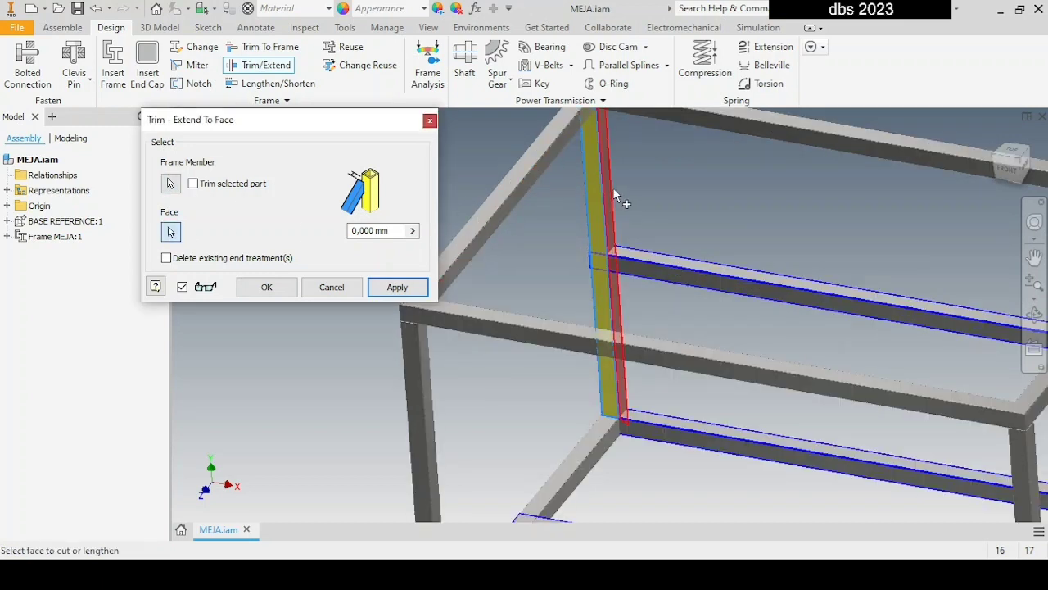
click(615, 197)
scroll(660, 199, up, 3)
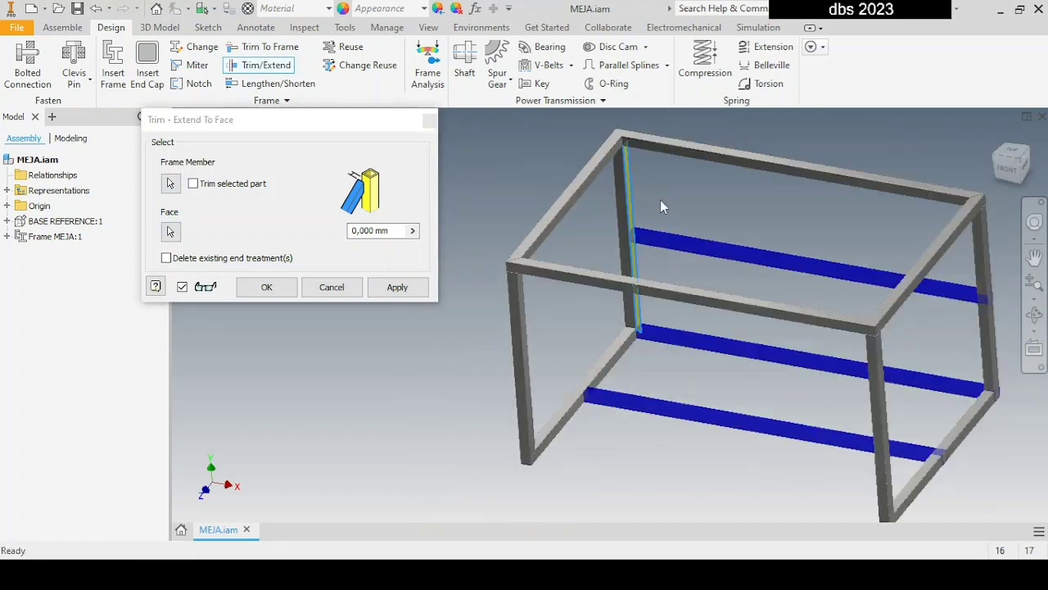
middle_drag(745, 257, 731, 255)
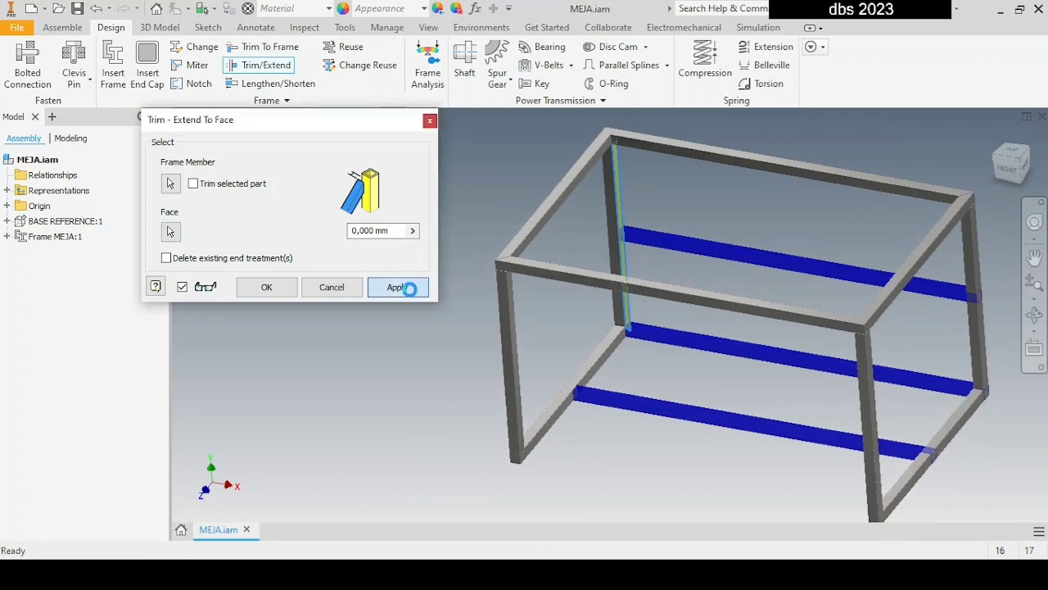
click(410, 290)
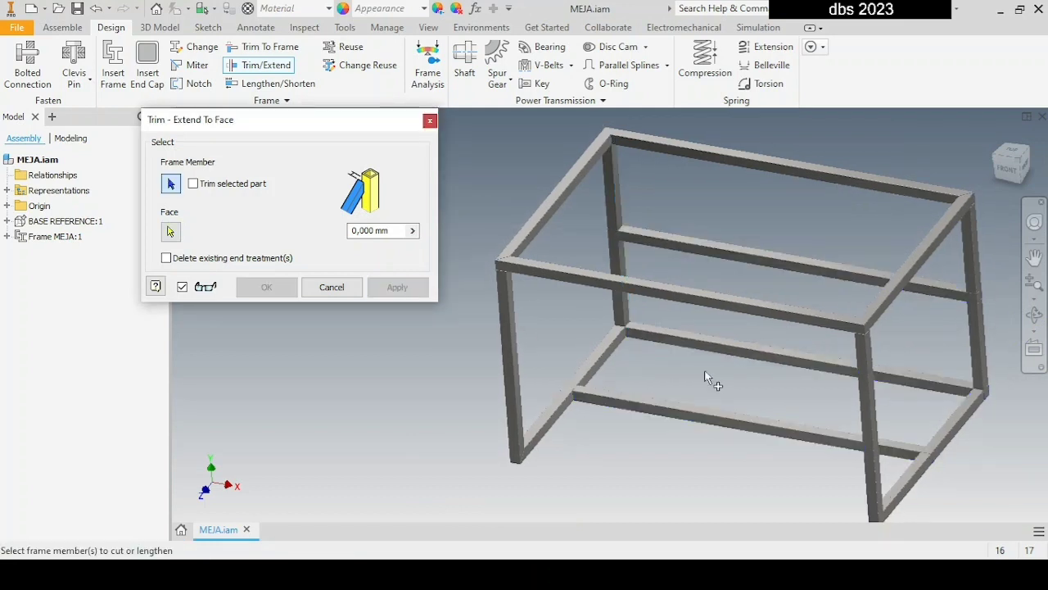
Trim the opposite ends of the three lengthwise tubes to the rear-right leg's inner face with a 0,000 mm offset, and end Trim/Extend.
shift+middle_drag(732, 379, 789, 377)
click(804, 441)
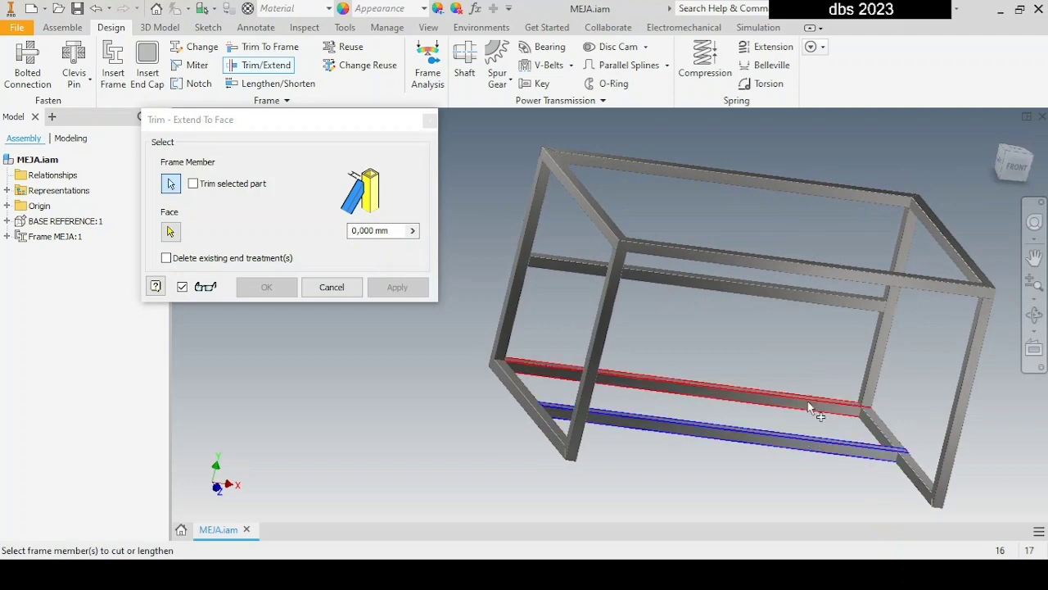
click(819, 402)
click(819, 297)
right_click(816, 324)
click(829, 332)
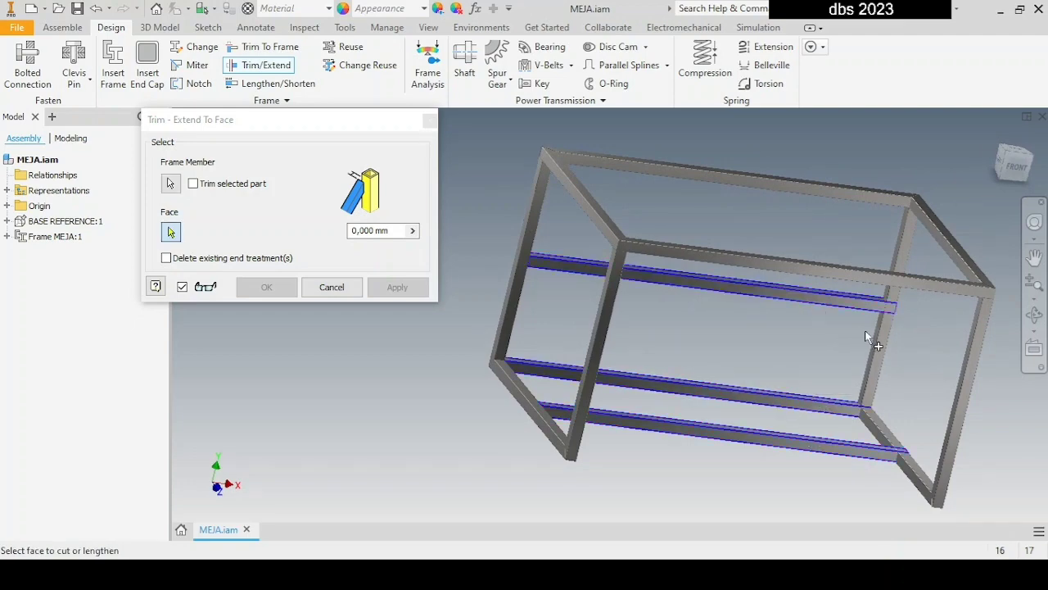
scroll(869, 331, down, 5)
click(905, 345)
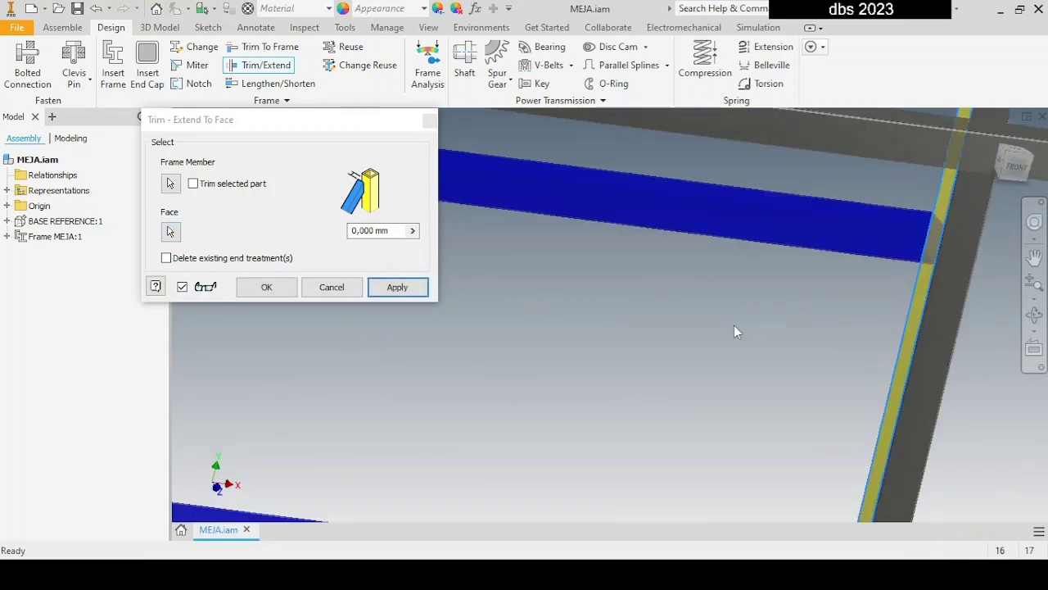
scroll(734, 325, up, 5)
click(285, 292)
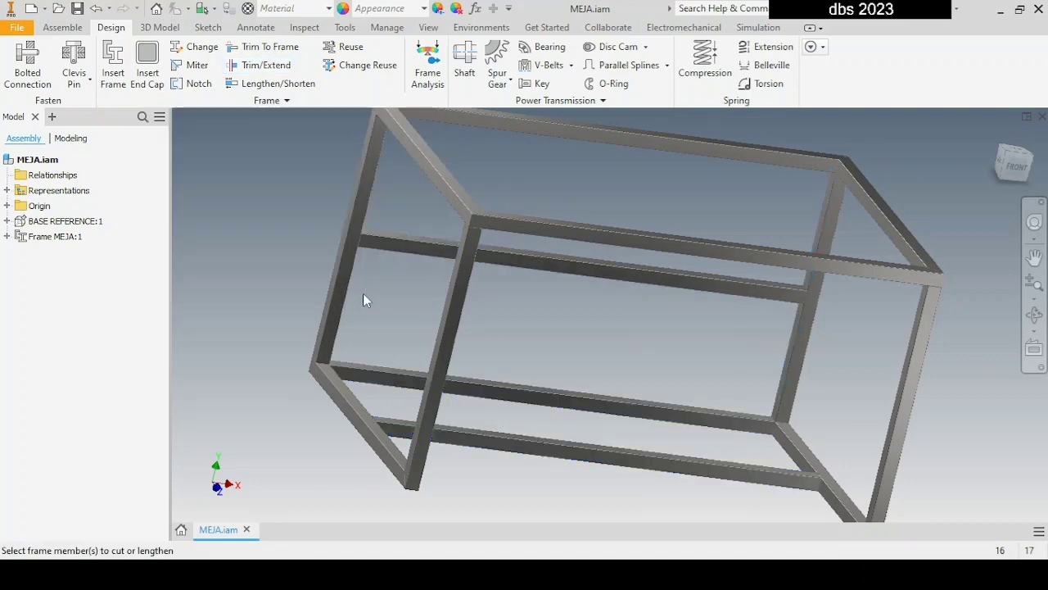
Set the assembly's visual style to Technical Illustration.
scroll(620, 331, up, 4)
shift+middle_drag(647, 337, 602, 343)
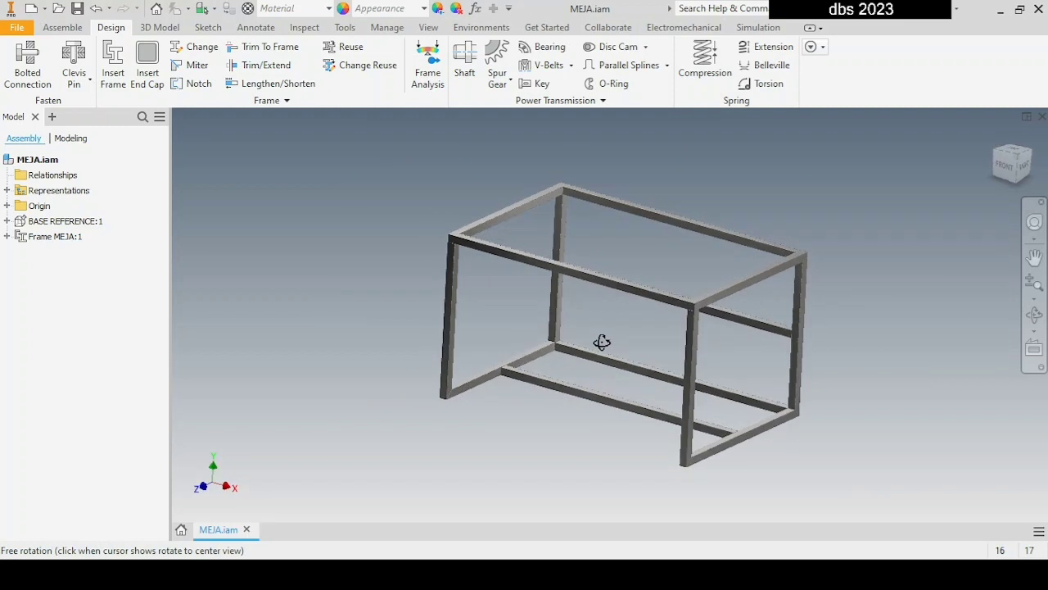
click(427, 27)
click(291, 69)
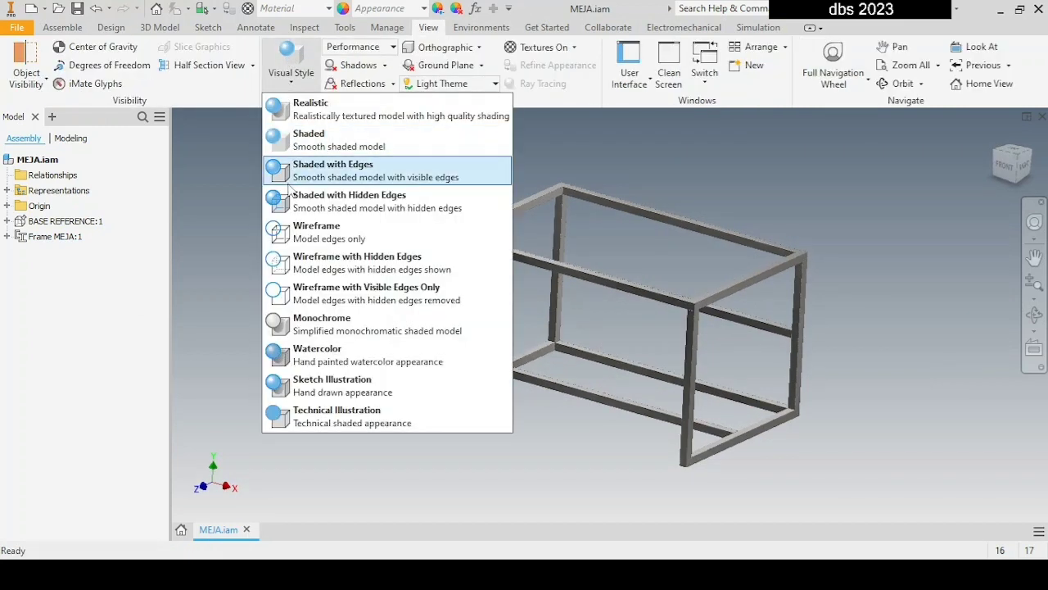
click(288, 190)
click(310, 86)
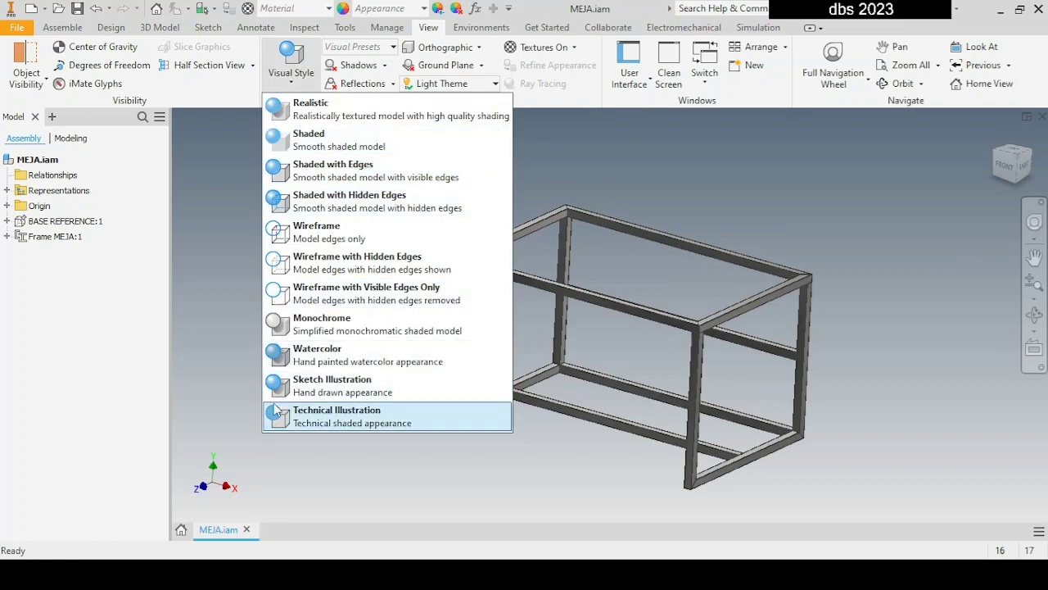
click(279, 412)
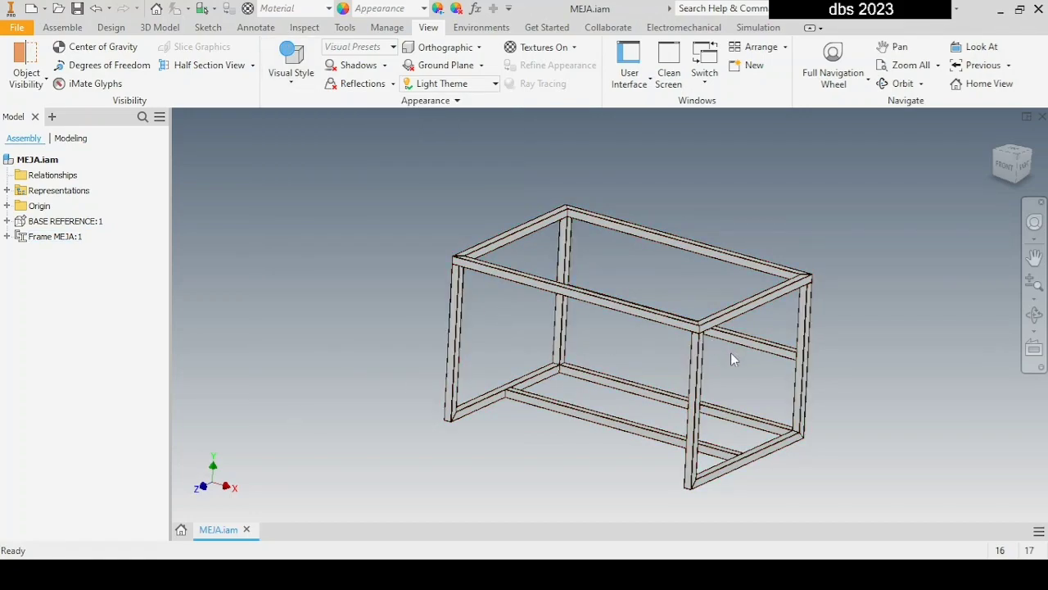
Make the BASE REFERENCE part visible and open it for editing in place.
scroll(730, 353, down, 3)
middle_drag(744, 375, 729, 289)
mouse_move(676, 372)
shift+middle_down()
mouse_move(680, 346)
mouse_move(660, 372)
shift+middle_up()
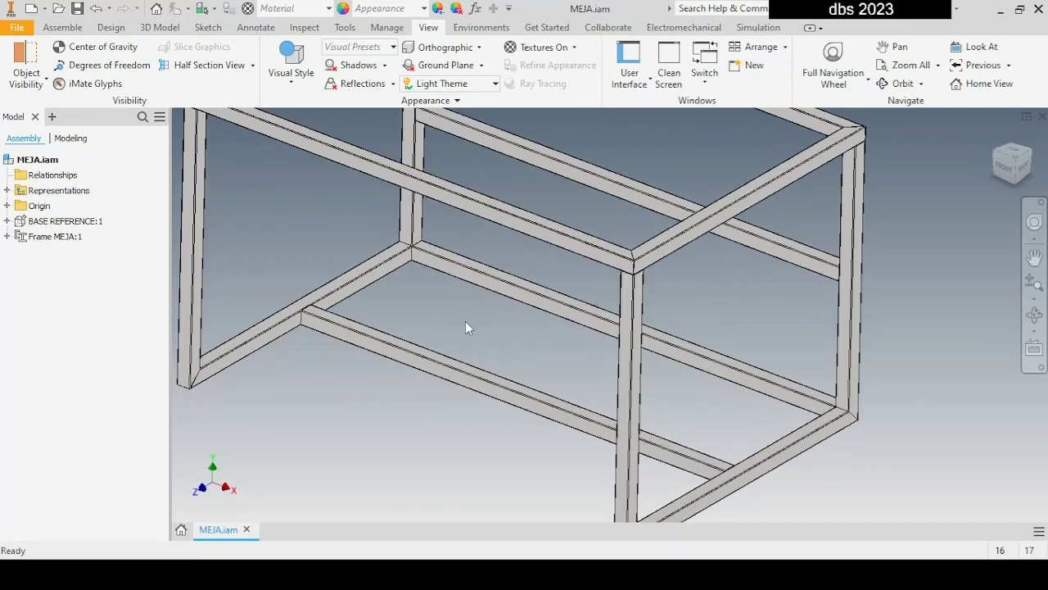
middle_drag(466, 323, 494, 422)
middle_drag(524, 247, 483, 301)
scroll(505, 277, down, 3)
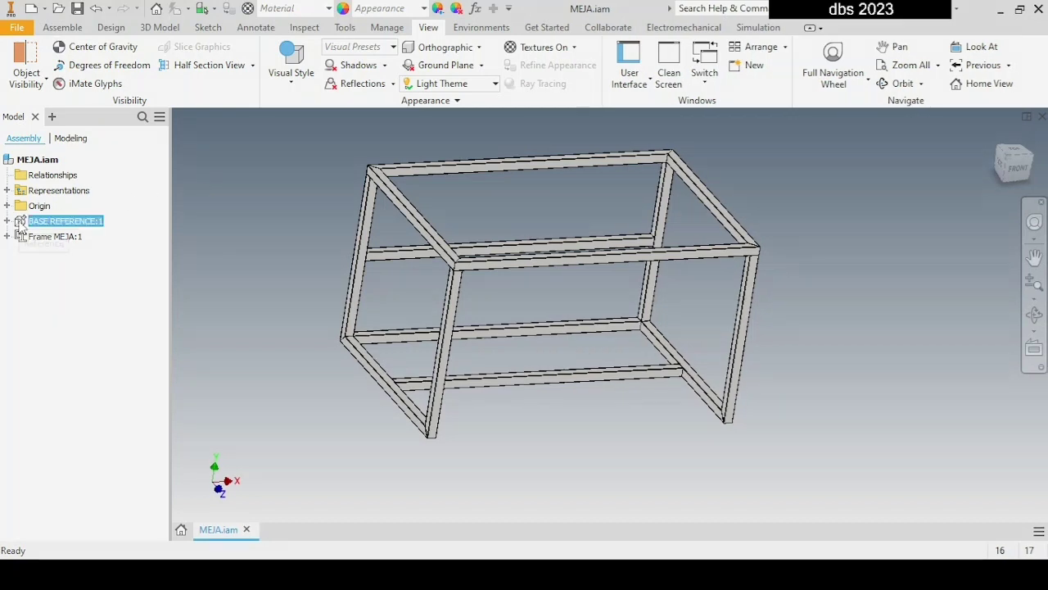
key(alt+v)
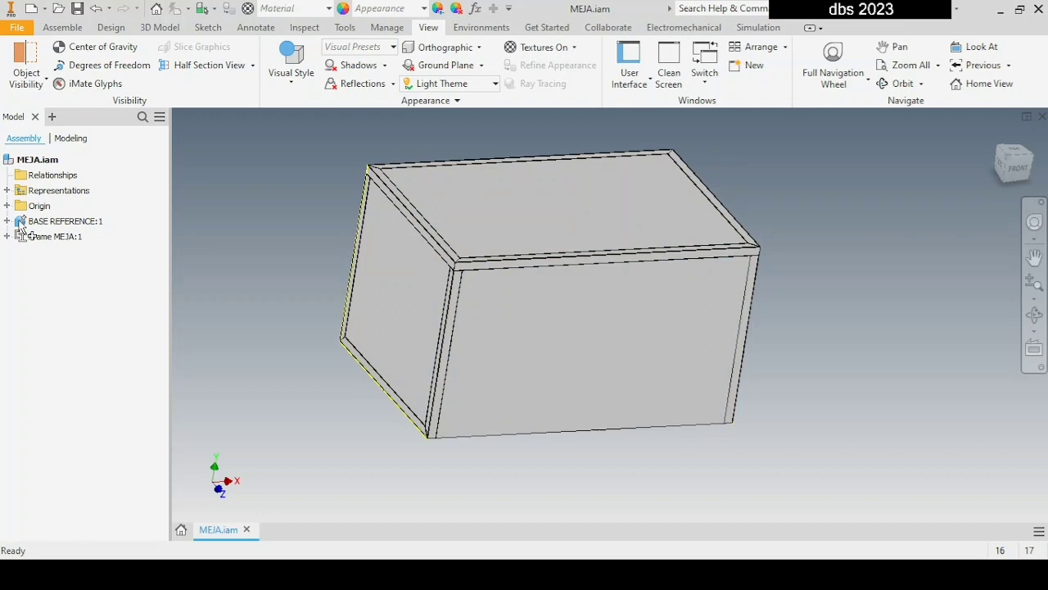
click(7, 222)
click(37, 252)
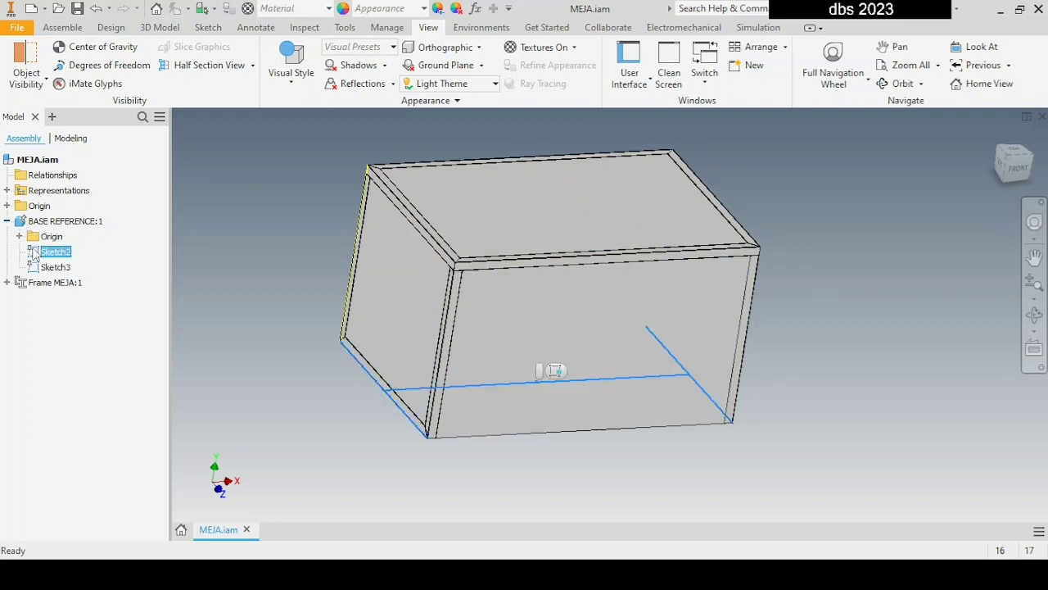
double_click(66, 221)
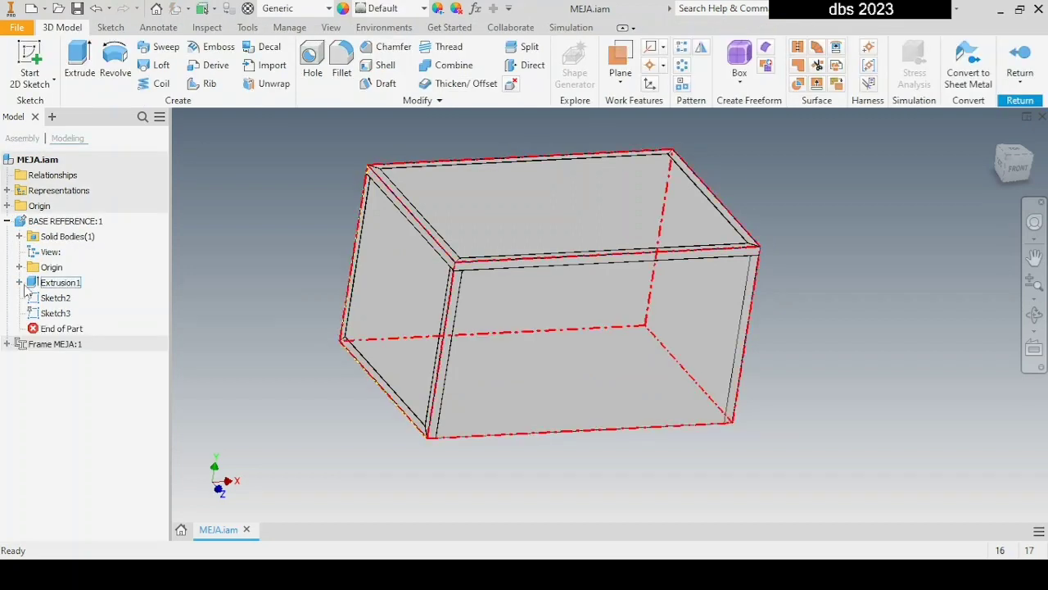
Show Sketch1 under Extrusion1 and set the base rectangle's depth dimension to 700.
click(18, 282)
click(47, 301)
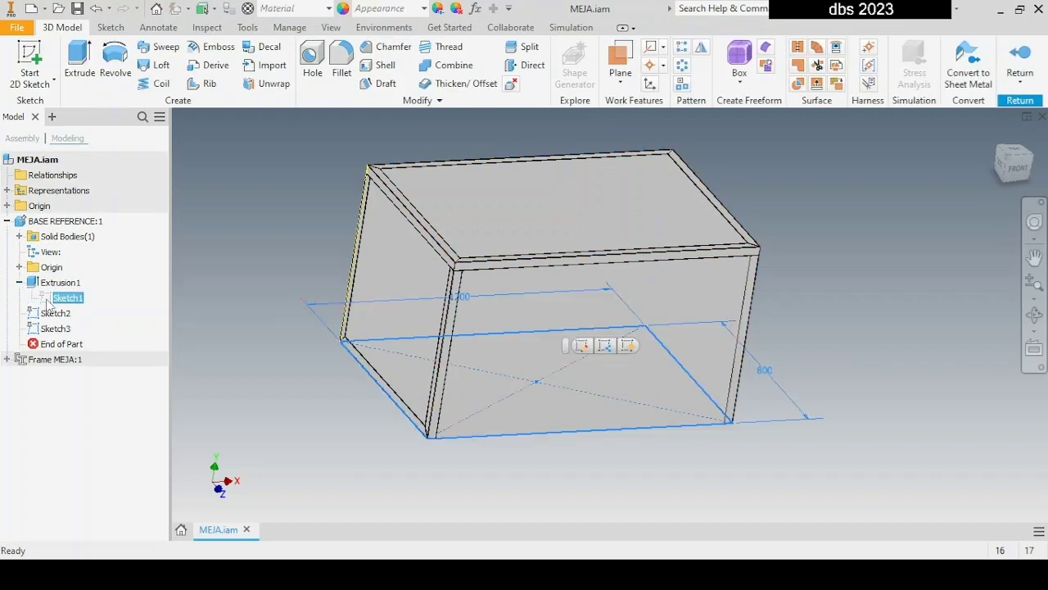
right_click(51, 303)
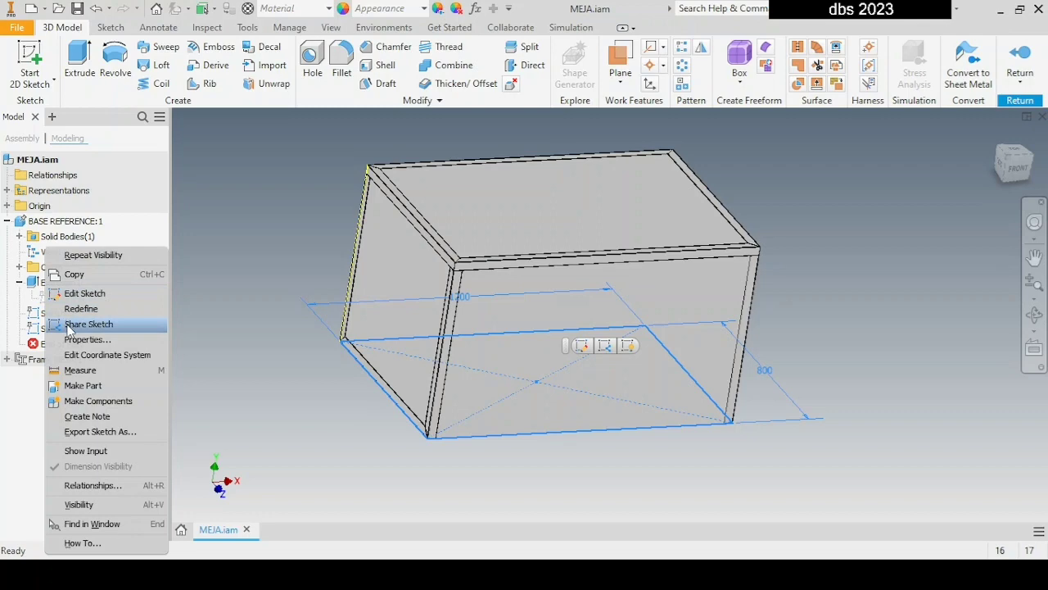
click(105, 505)
shift+middle_drag(759, 420, 716, 447)
double_click(747, 439)
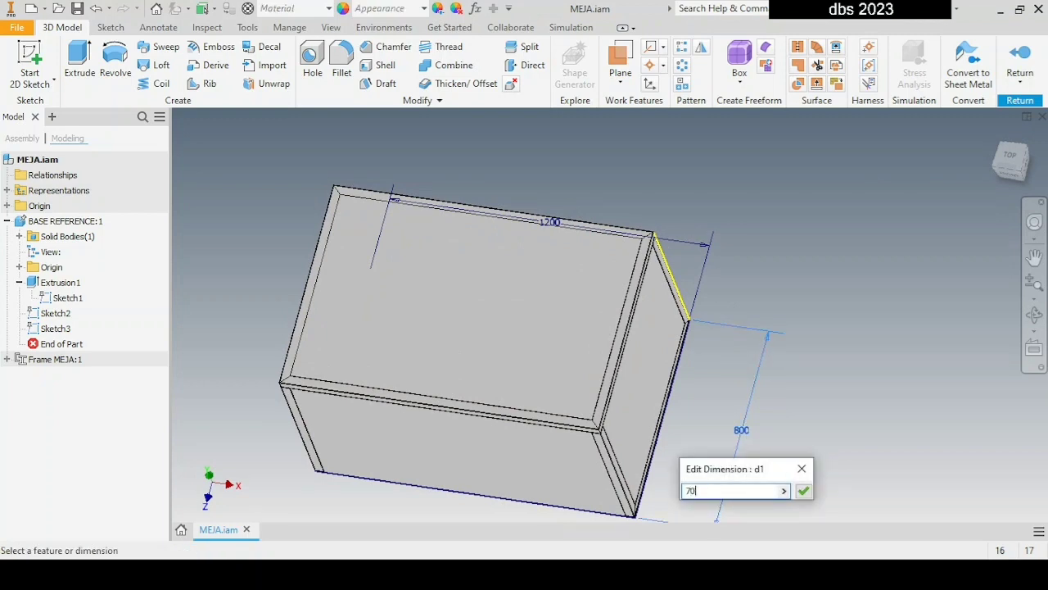
key(Return)
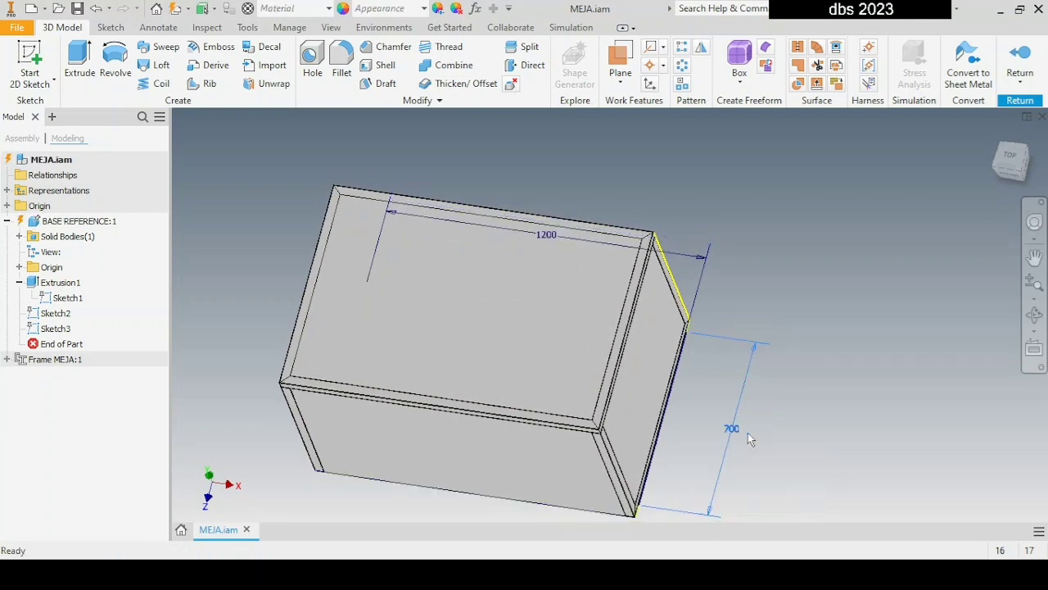
Edit Extrusion1 of BASE REFERENCE and set its distance to 80 cm.
double_click(43, 284)
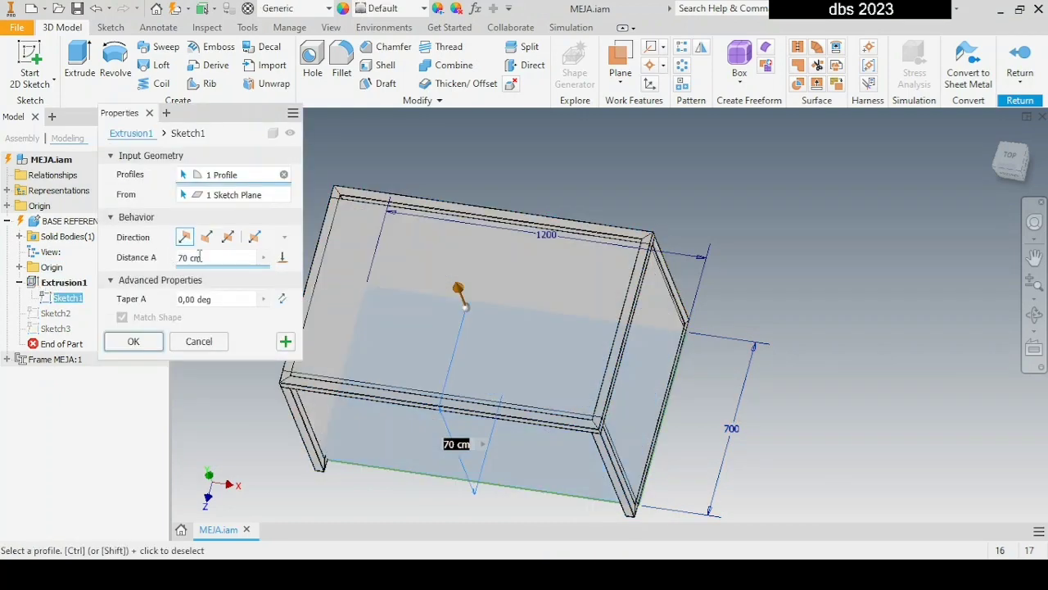
click(178, 257)
text(80)
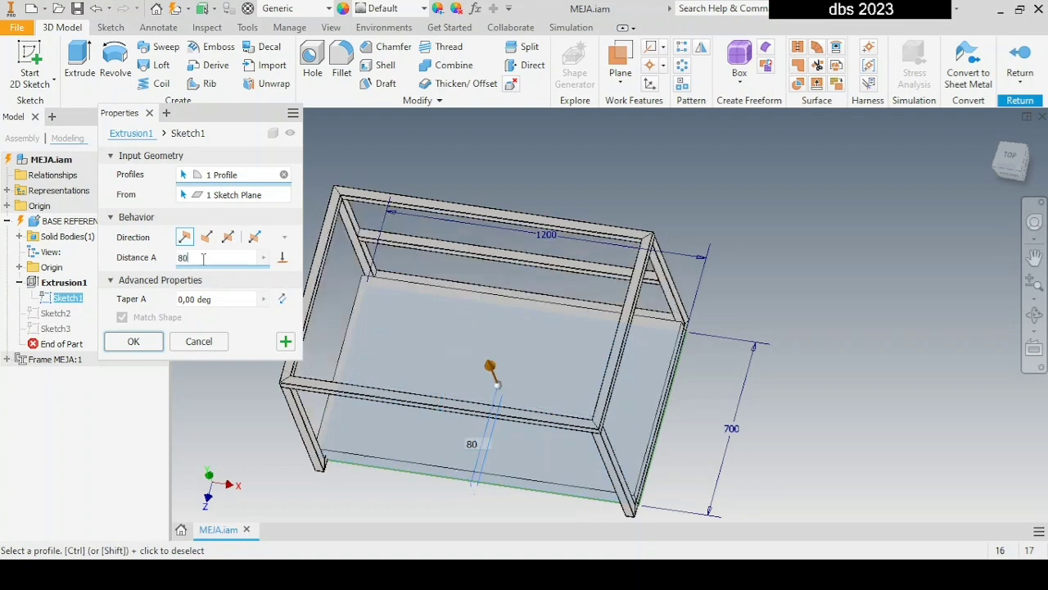
text( cm)
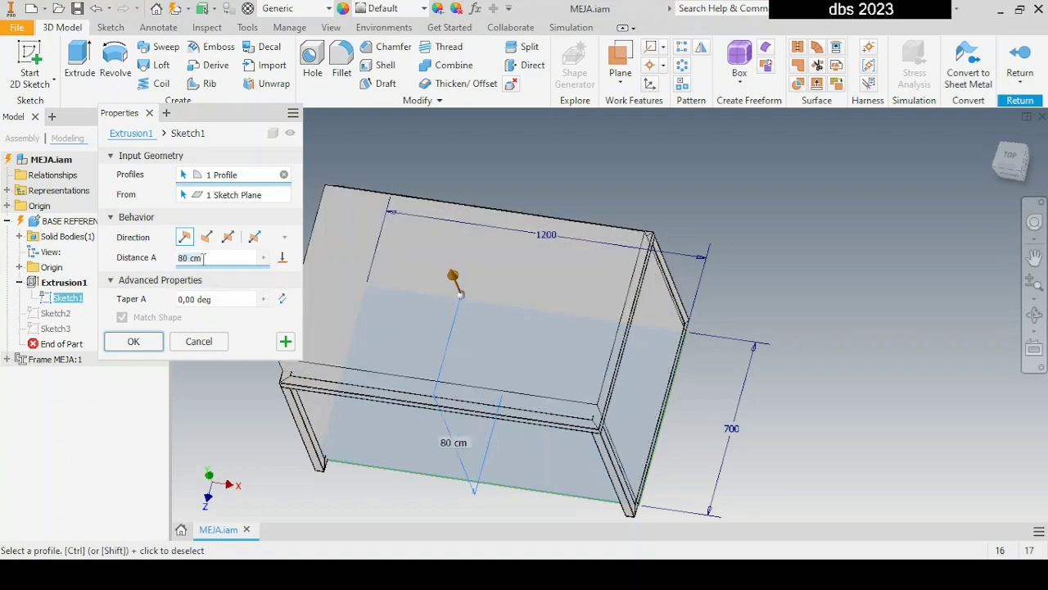
click(131, 339)
Update the model so the frame follows the resized base block, and return to the top-level MEJA.iam assembly.
key(F4)
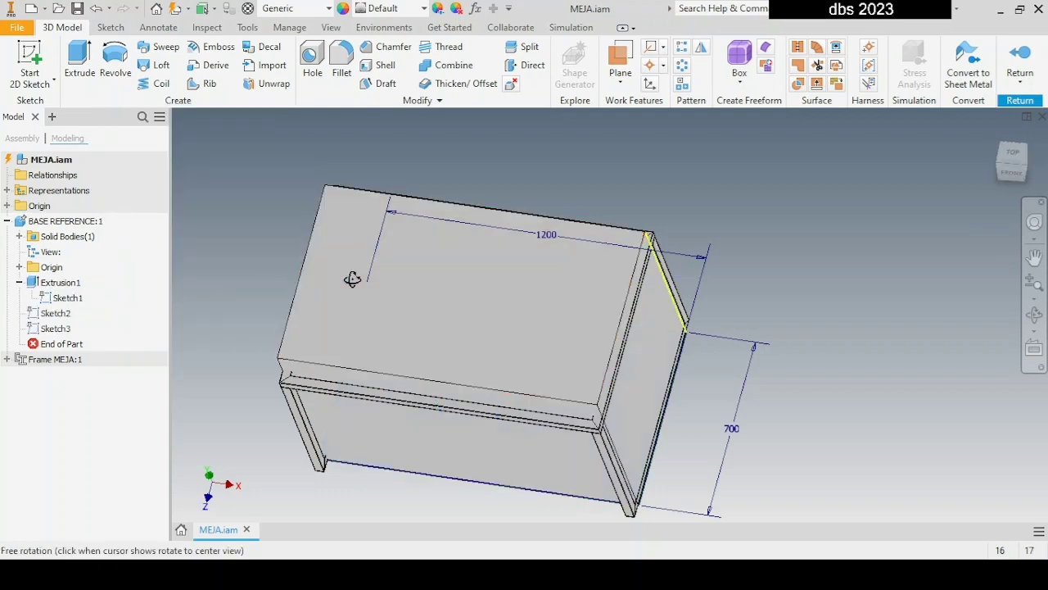
shift+middle_drag(352, 279, 323, 261)
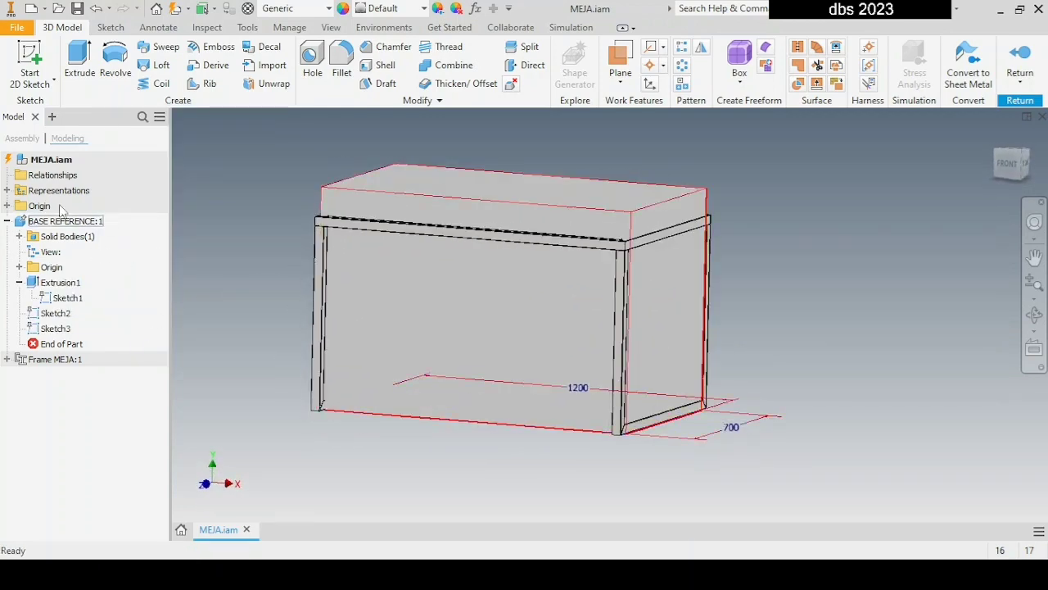
click(174, 9)
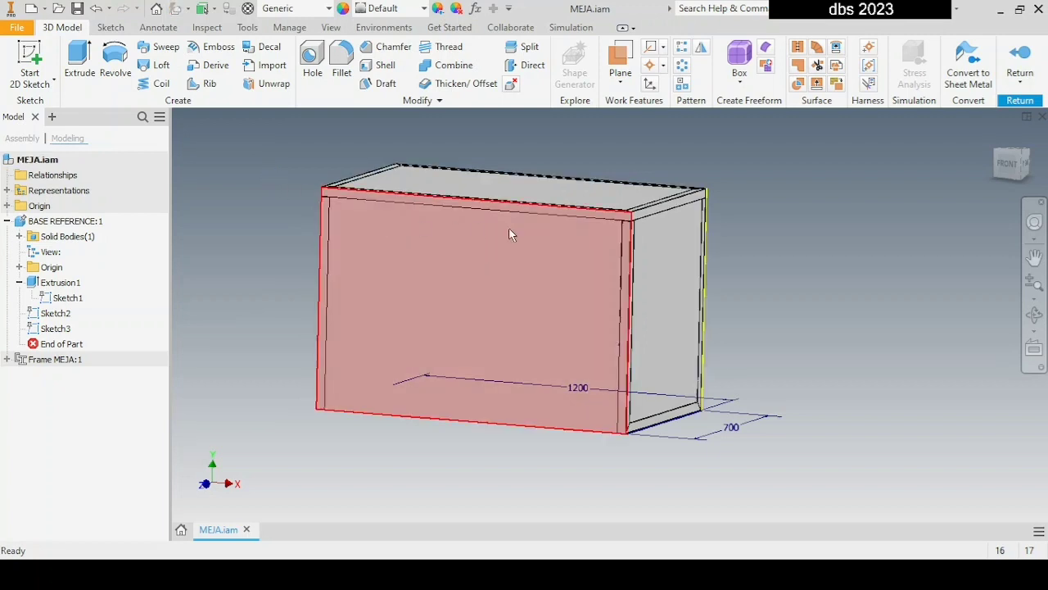
double_click(37, 159)
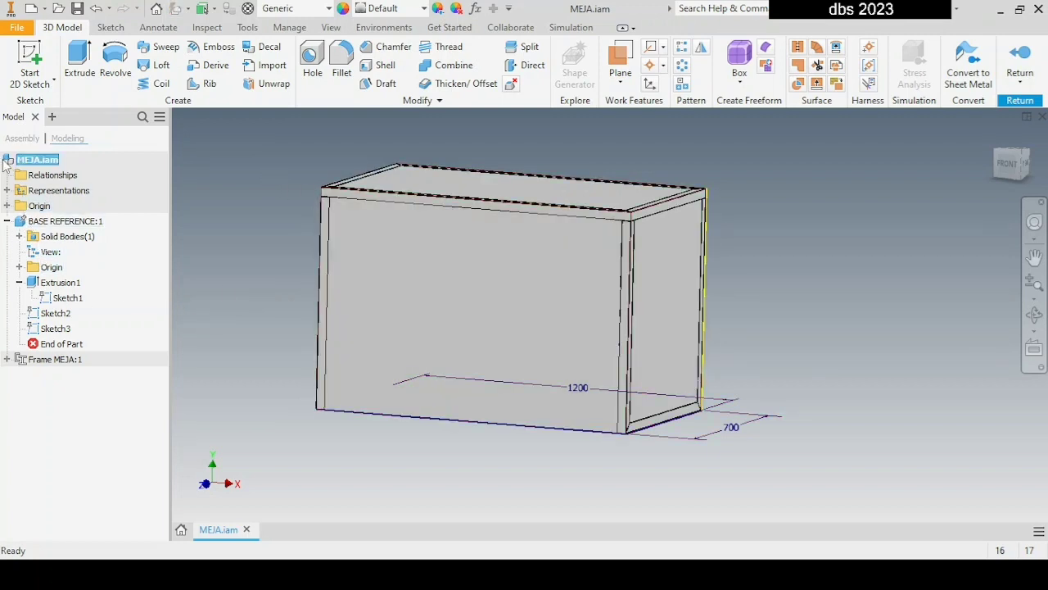
Hide the BASE REFERENCE part so only the tube frame is shown.
click(25, 227)
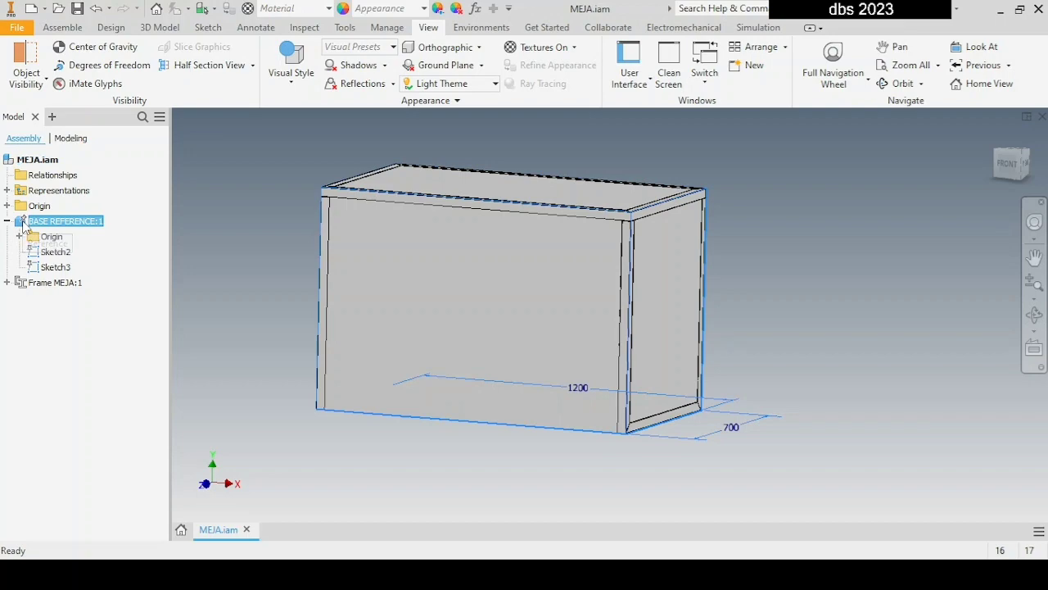
key(alt+v)
mouse_move(486, 325)
shift+middle_down()
mouse_move(426, 310)
mouse_move(400, 321)
mouse_move(448, 315)
mouse_move(473, 333)
shift+middle_up()
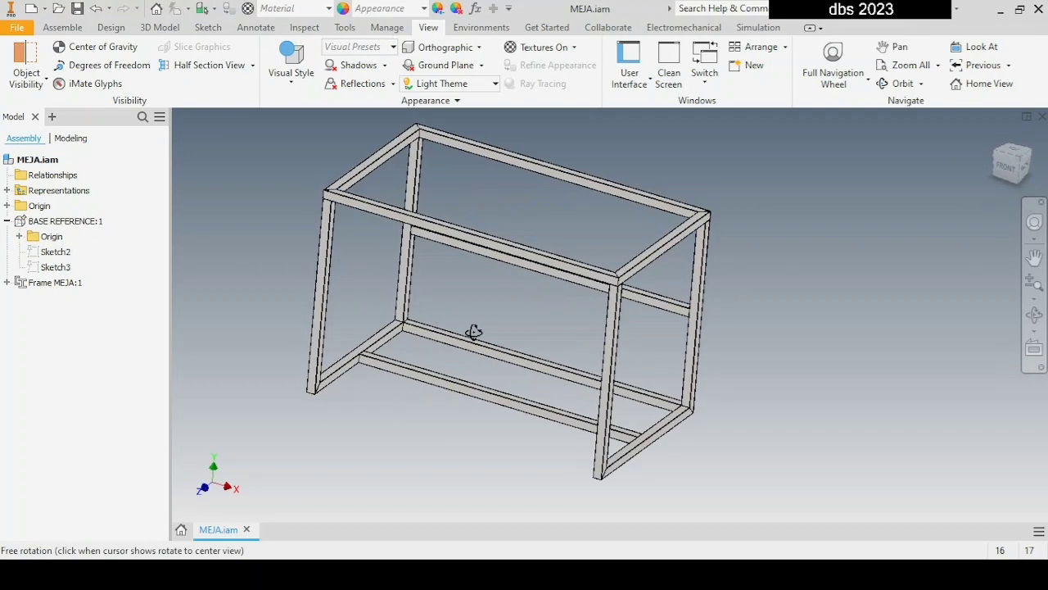
middle_drag(410, 309, 595, 358)
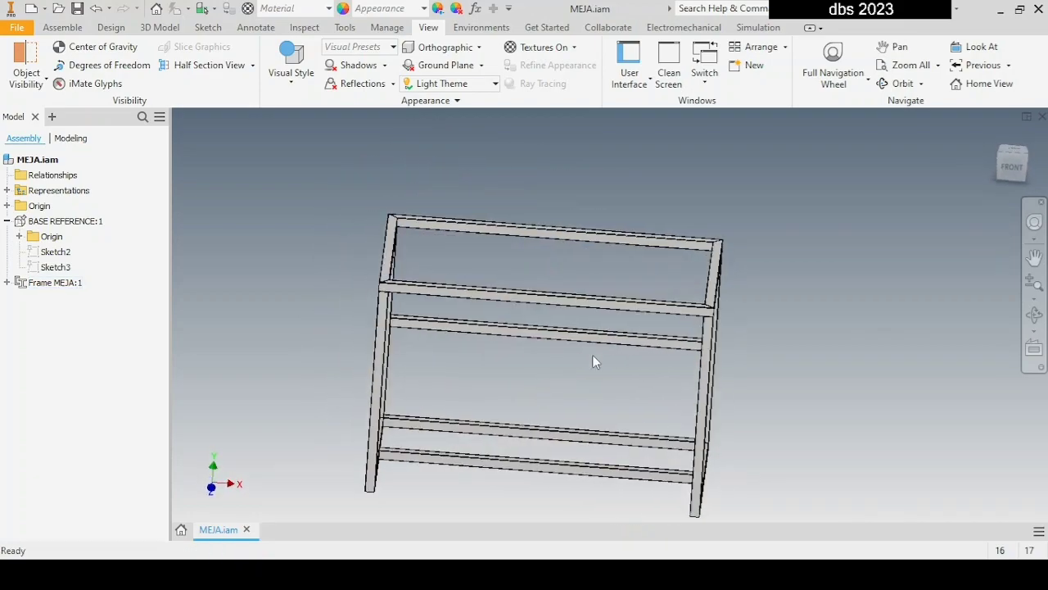
Orient the frame to an isometric view and save MEJA.iam together with its dependent files.
click(1030, 164)
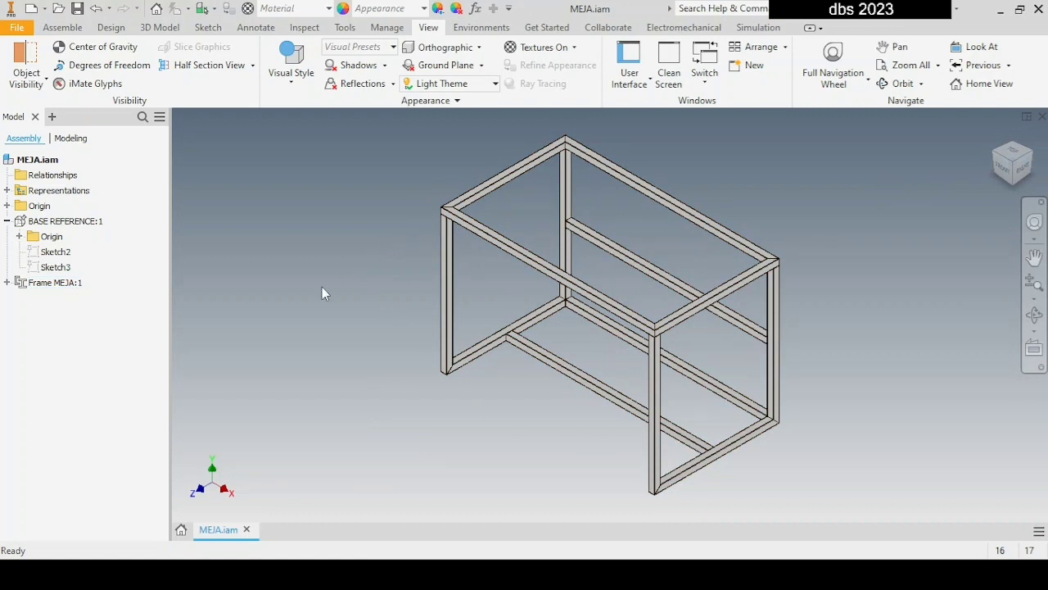
click(77, 8)
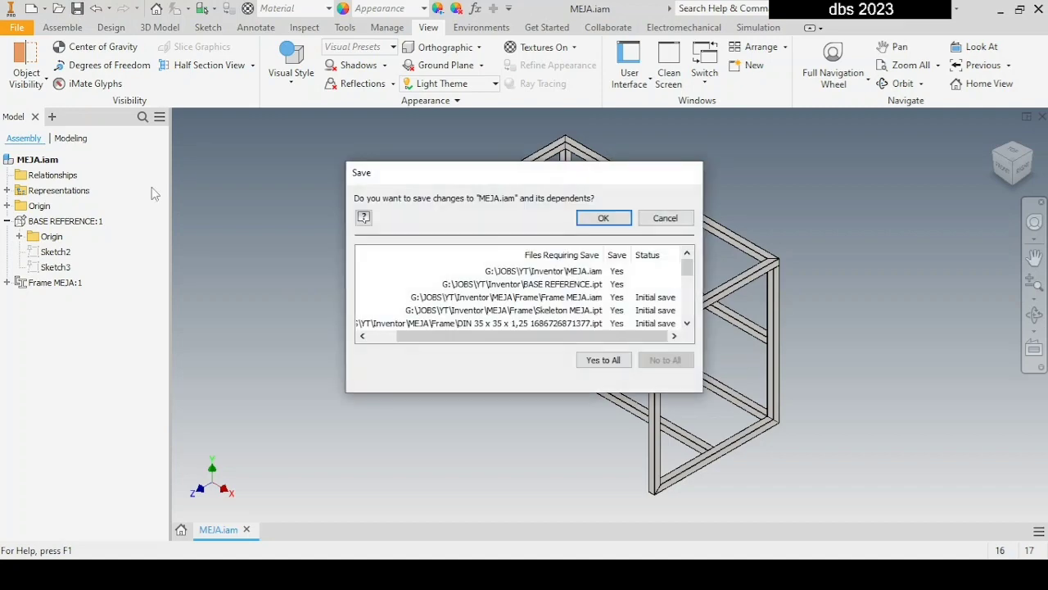
click(602, 218)
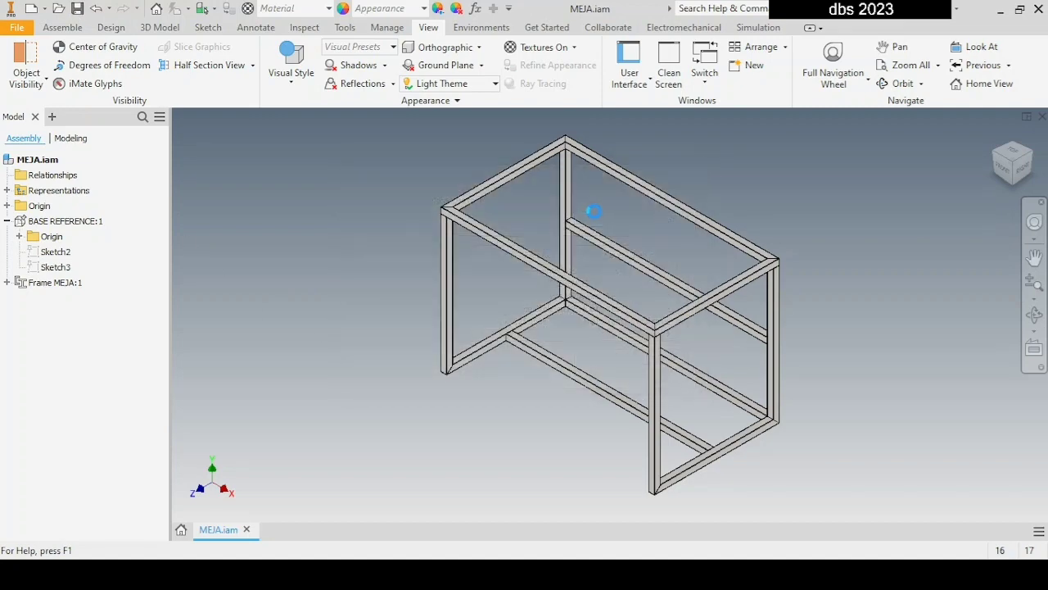